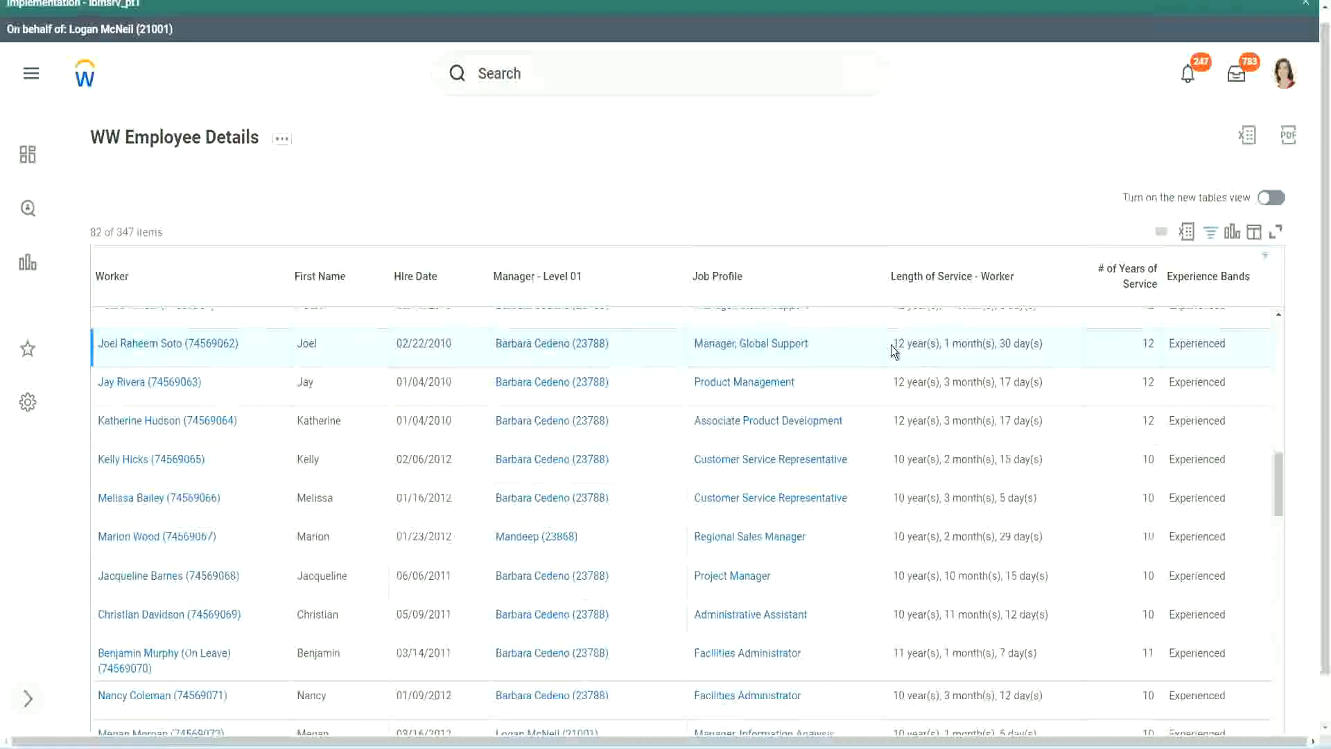
# Compare the Length of Service values with the # of Years of Service values across worker rows in the WW Employee Details report
pyautogui.moveTo(892, 343); pyautogui.dragTo(1020, 344)
pyautogui.click(1113, 357)
pyautogui.doubleClick(1148, 343)
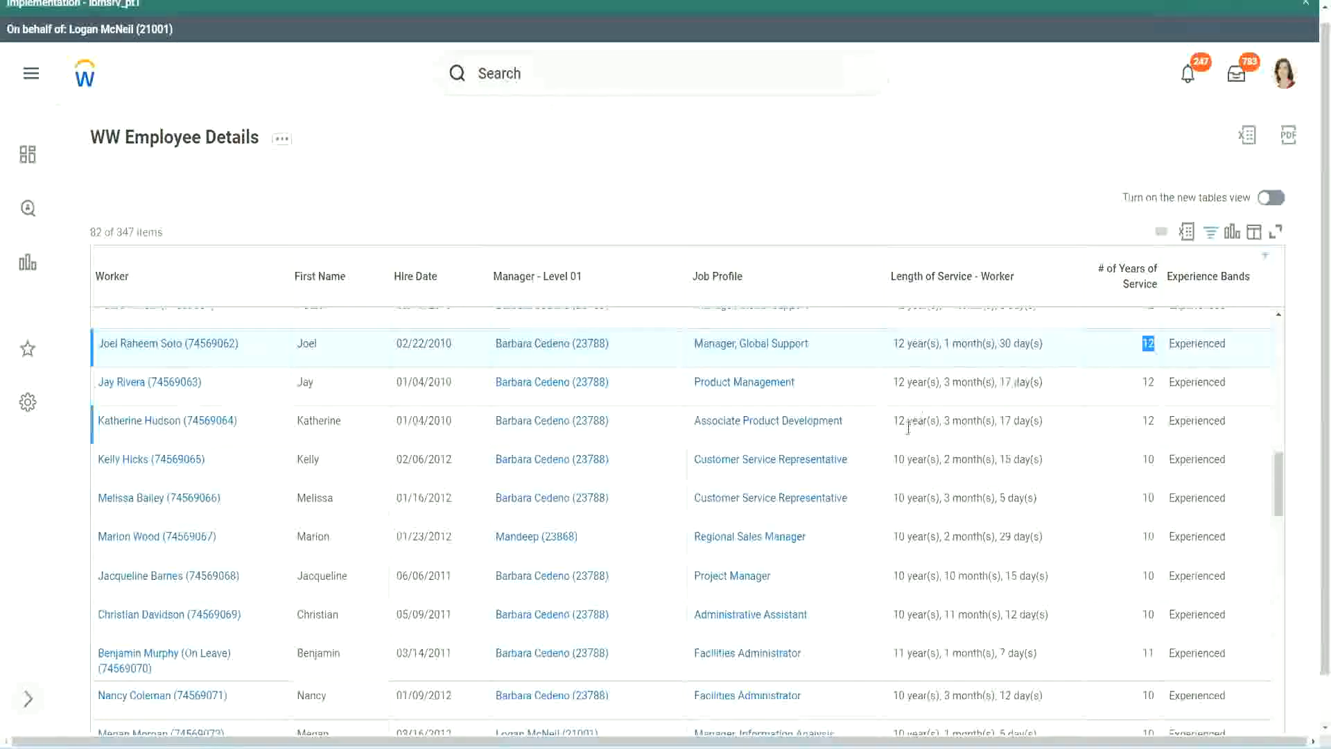
pyautogui.click(918, 615)
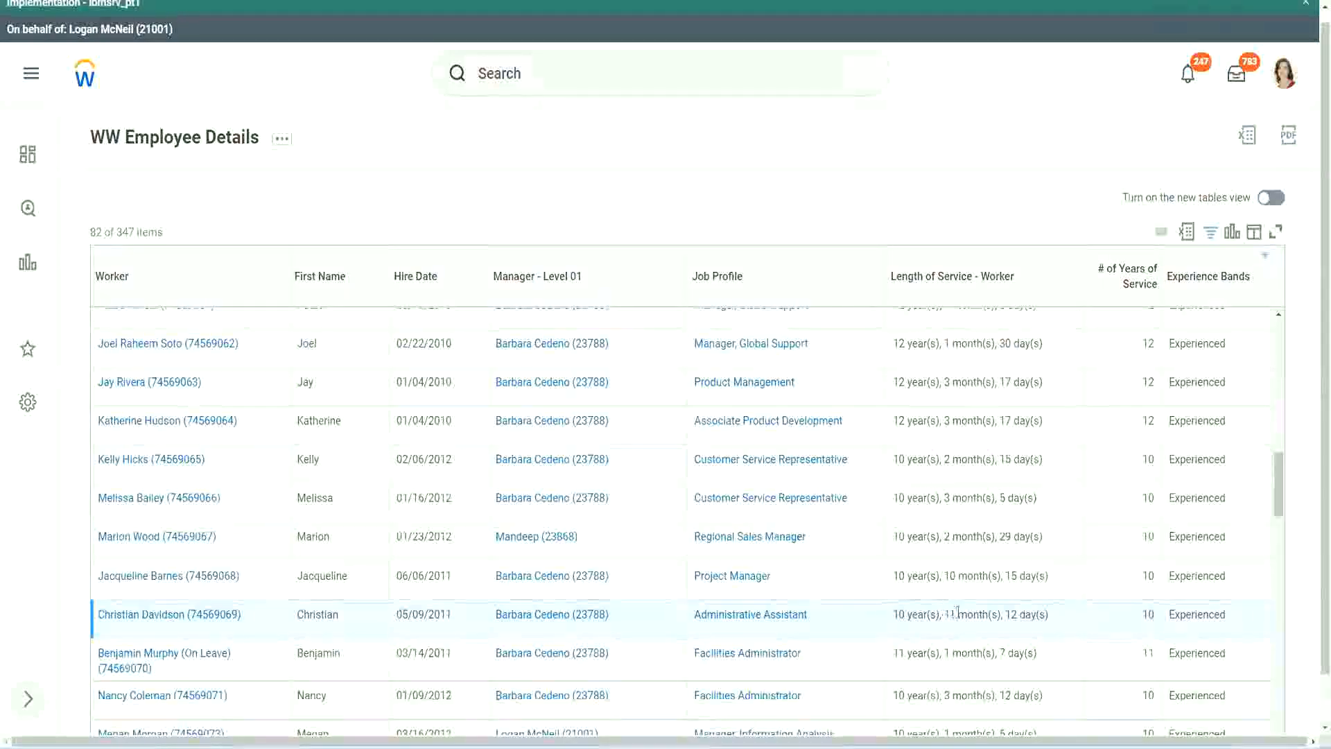
pyautogui.moveTo(944, 614); pyautogui.dragTo(1019, 615)
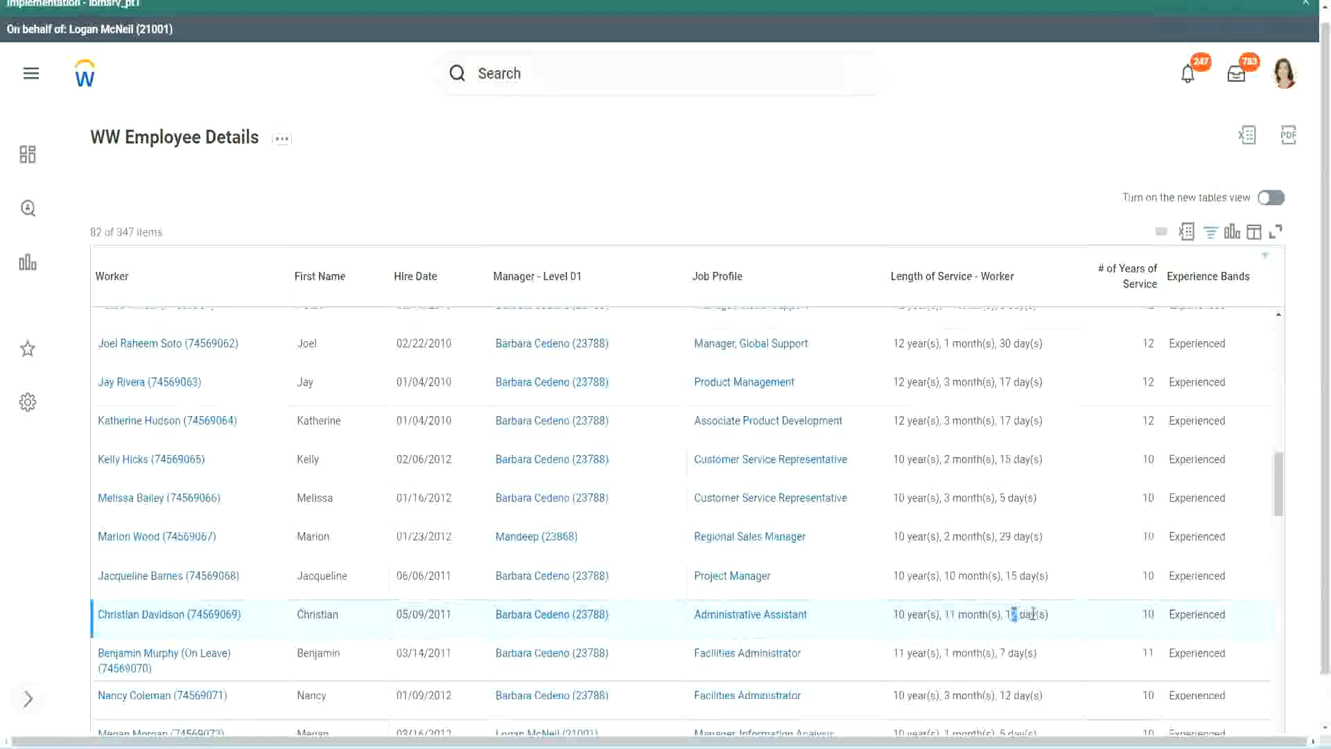
pyautogui.click(1033, 614)
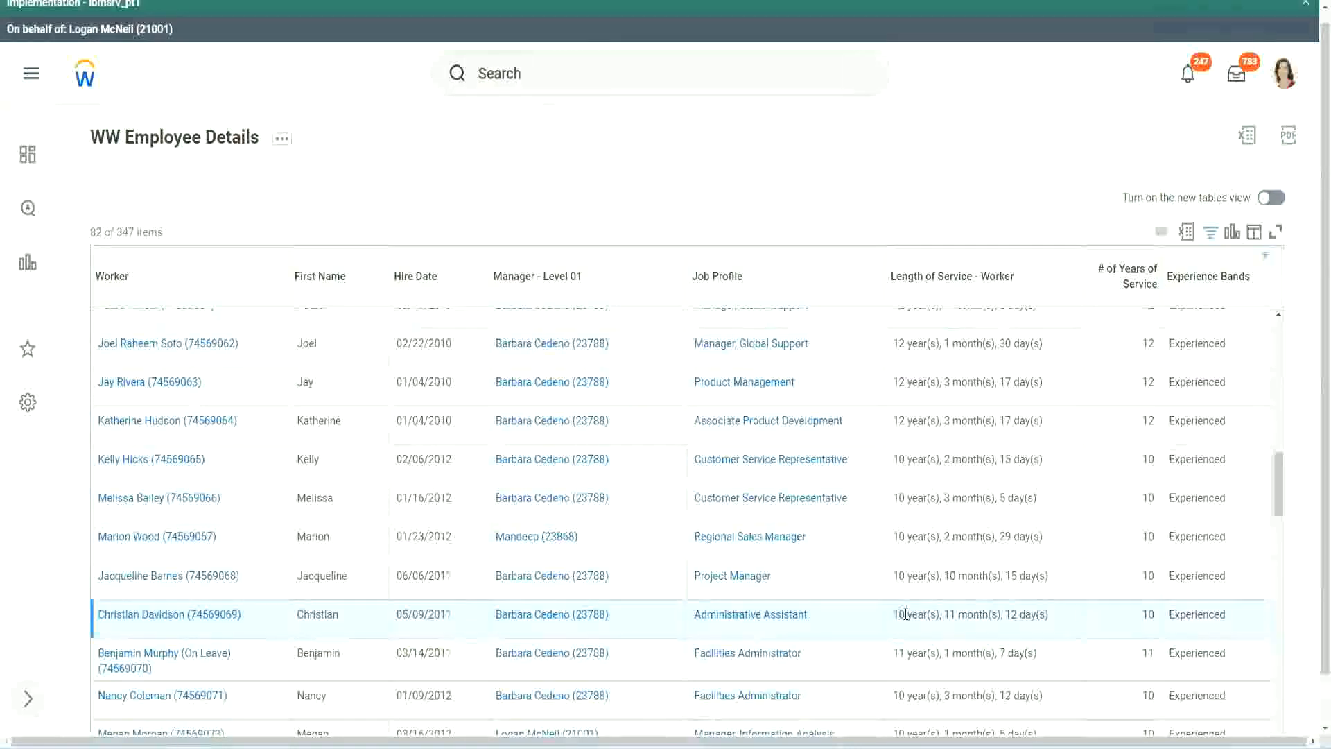
pyautogui.doubleClick(1148, 614)
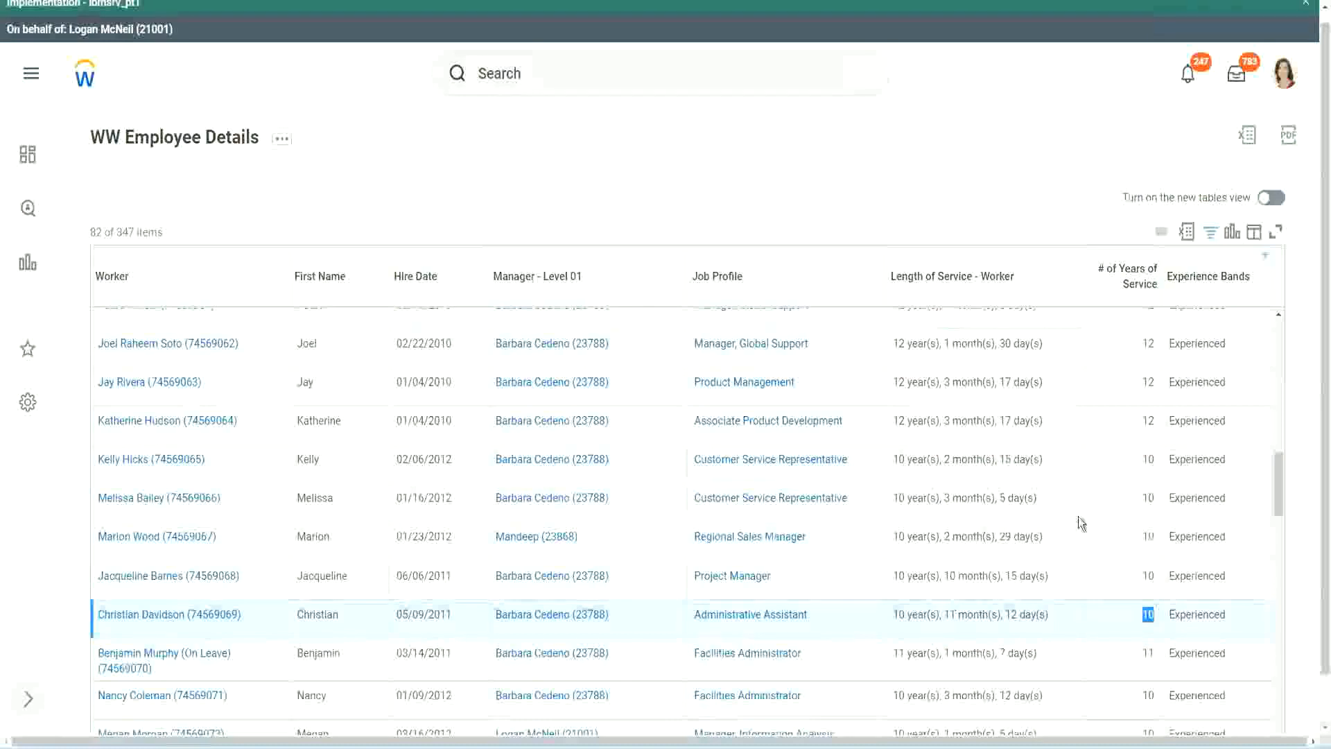
pyautogui.click(1144, 438)
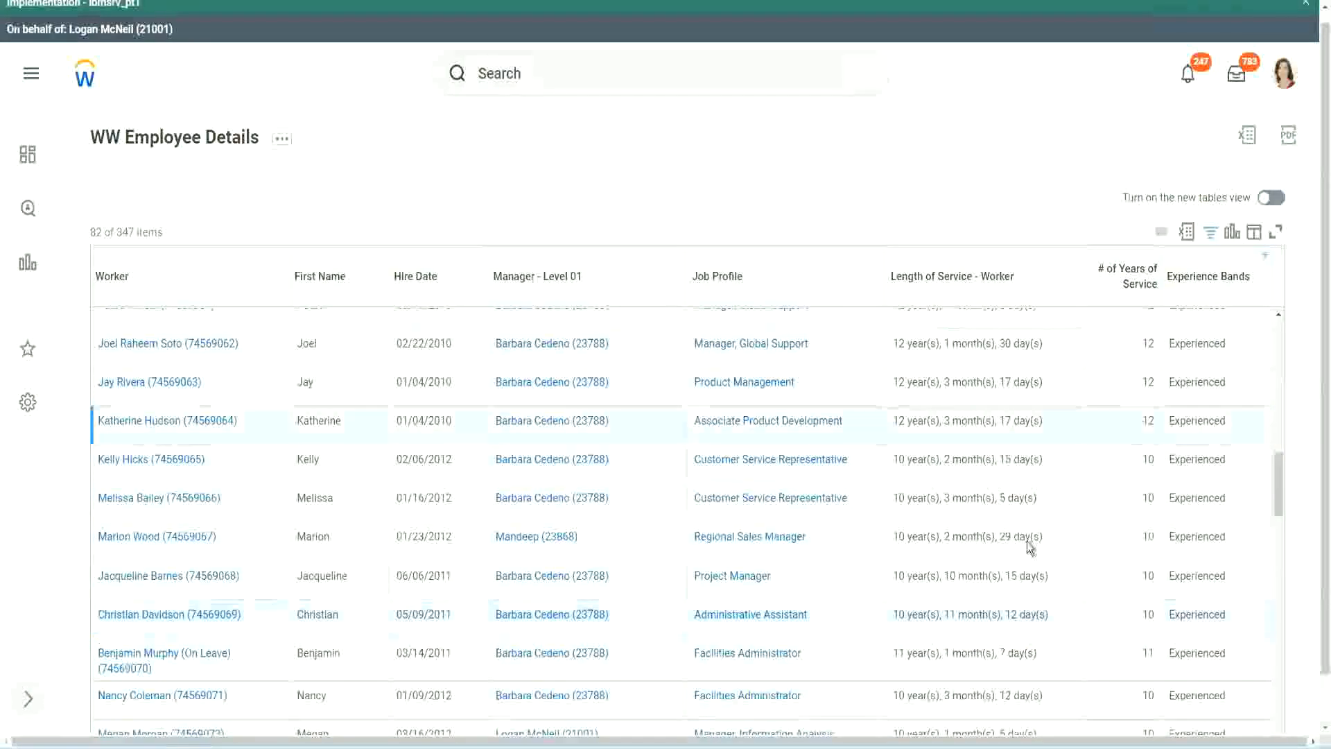
pyautogui.doubleClick(906, 611)
pyautogui.click(1005, 611)
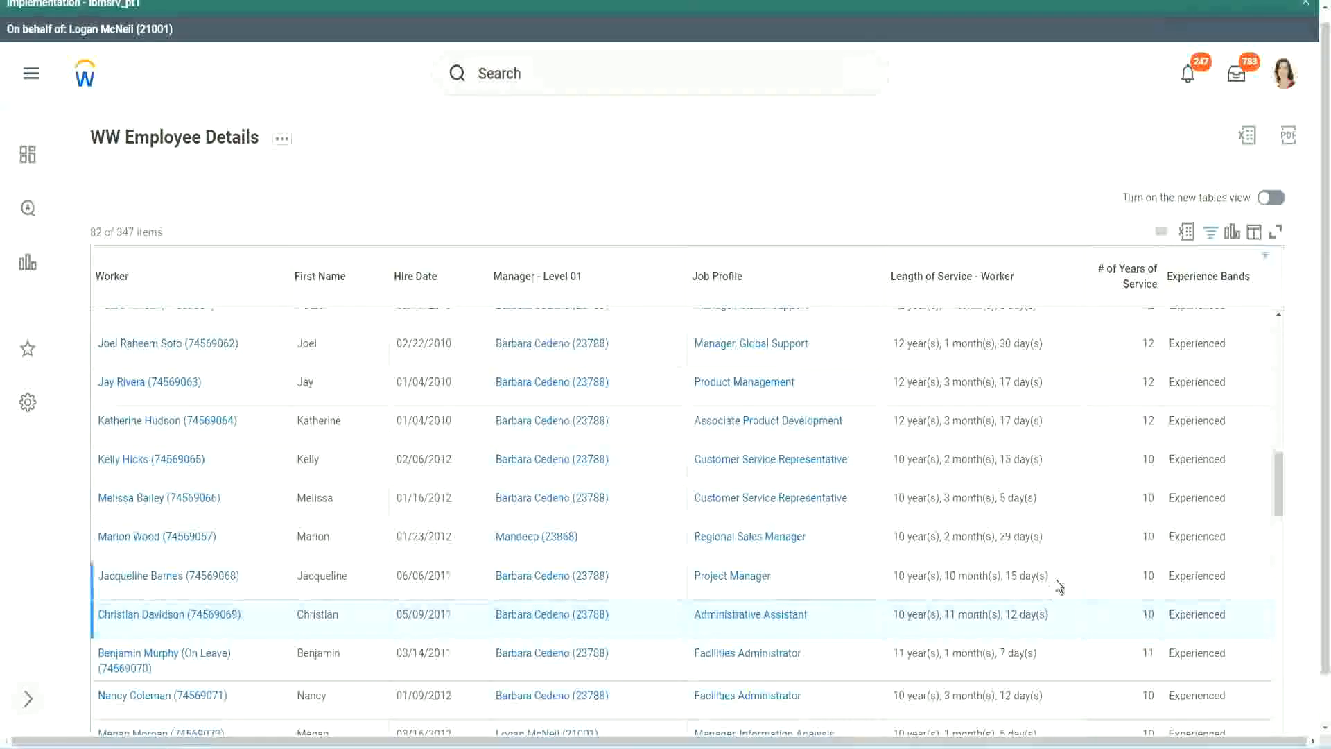
pyautogui.doubleClick(1149, 343)
pyautogui.moveTo(895, 348); pyautogui.dragTo(1059, 338)
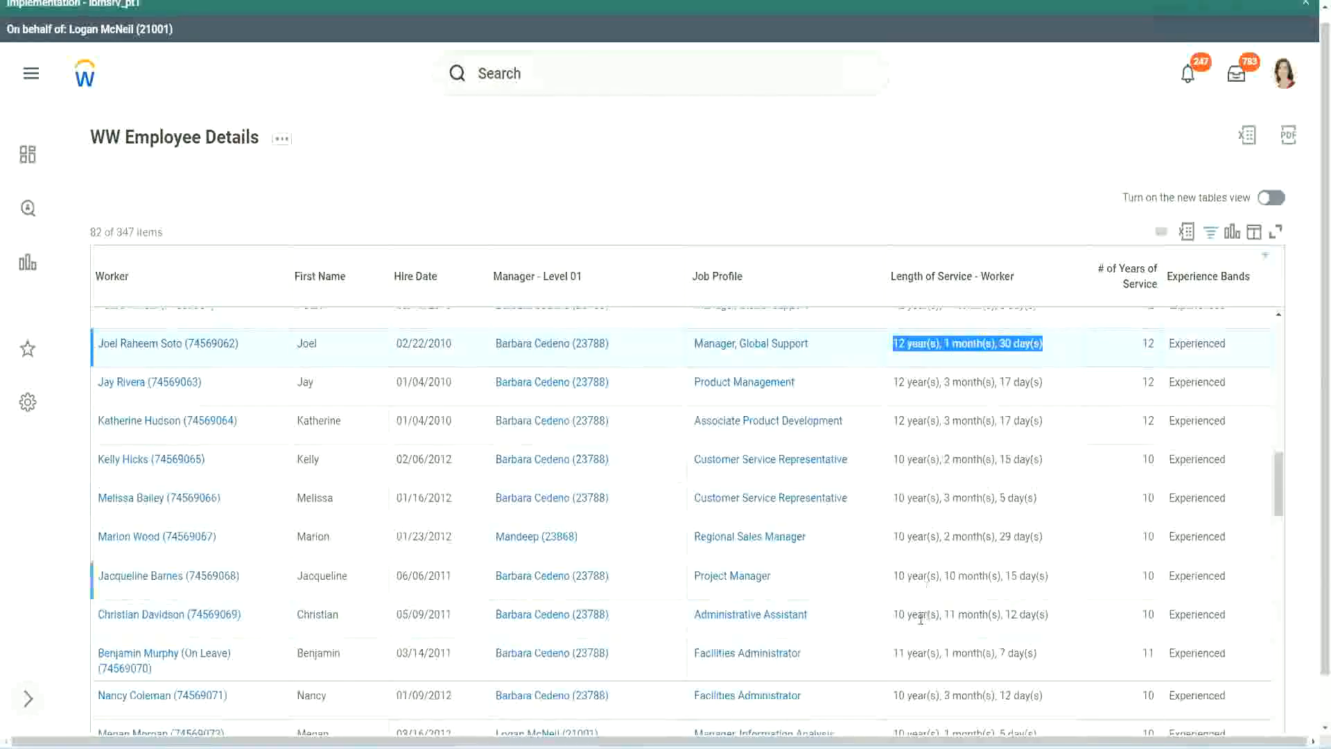
pyautogui.click(1033, 612)
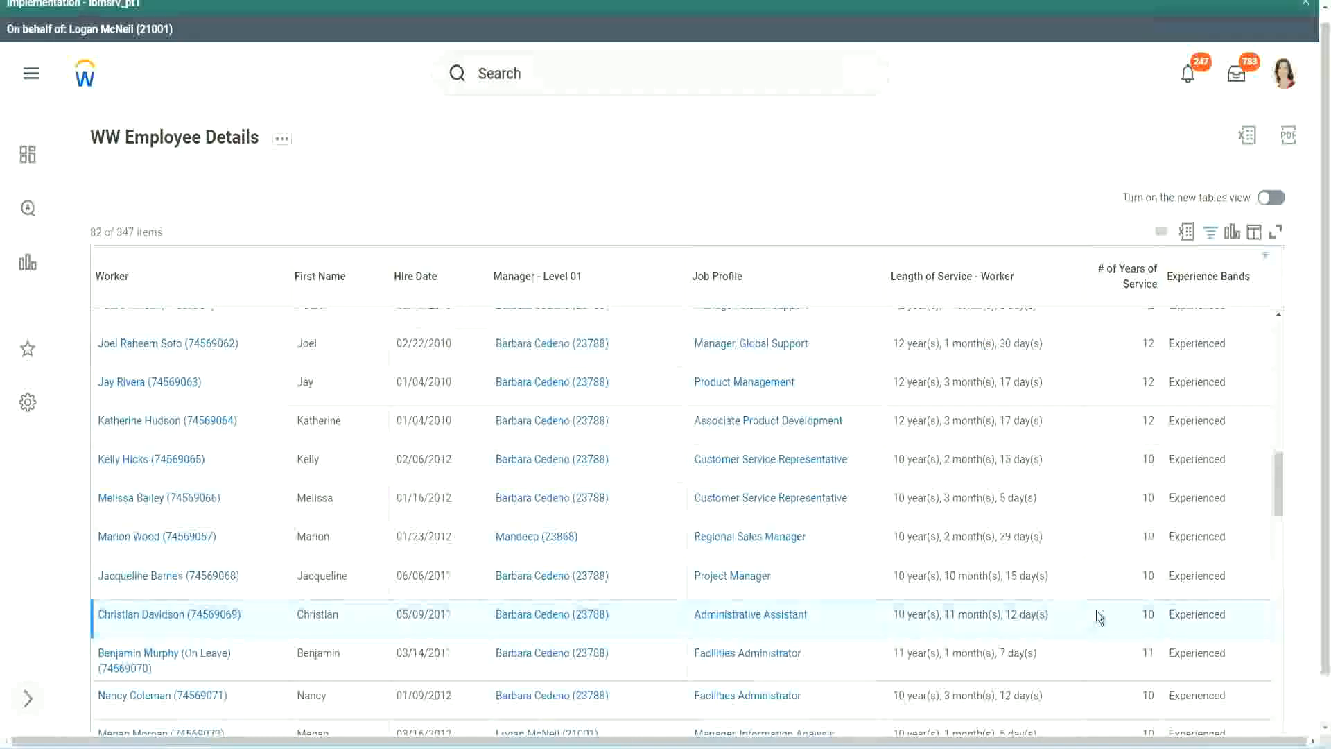
pyautogui.doubleClick(1145, 614)
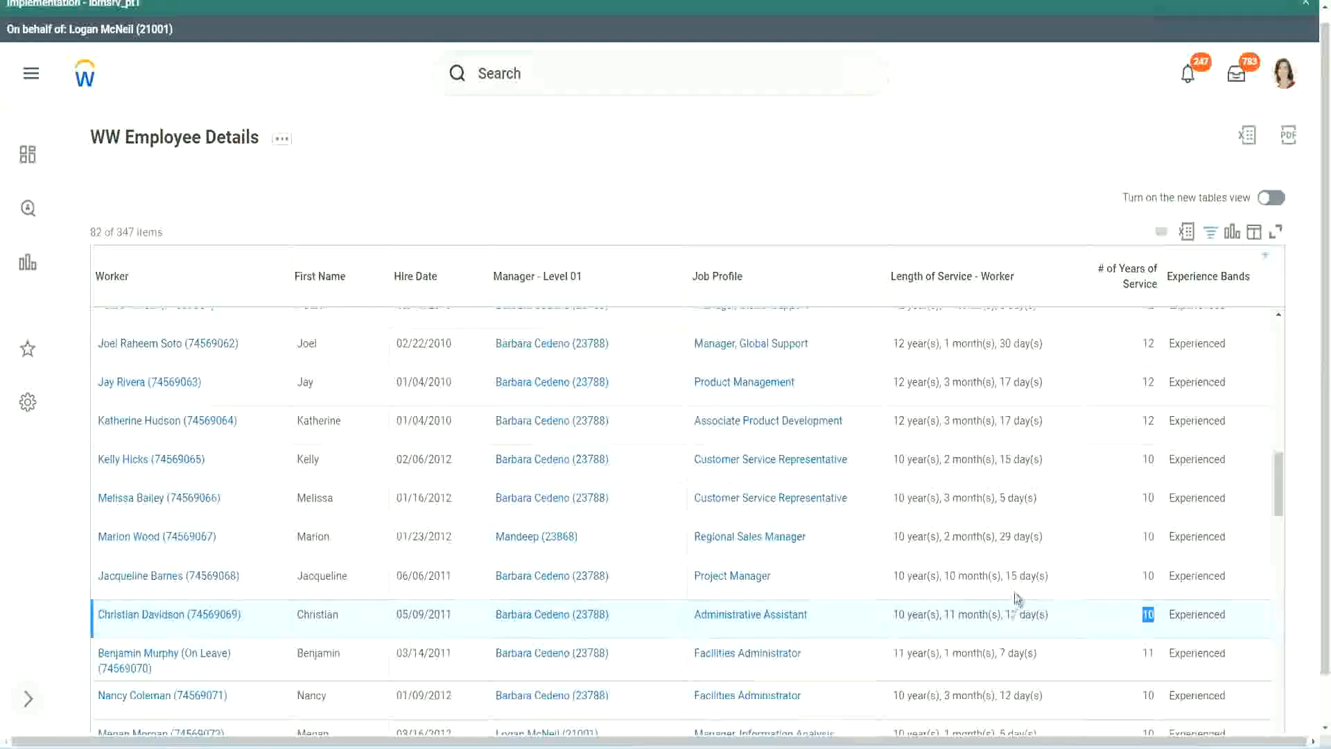
pyautogui.click(1099, 619)
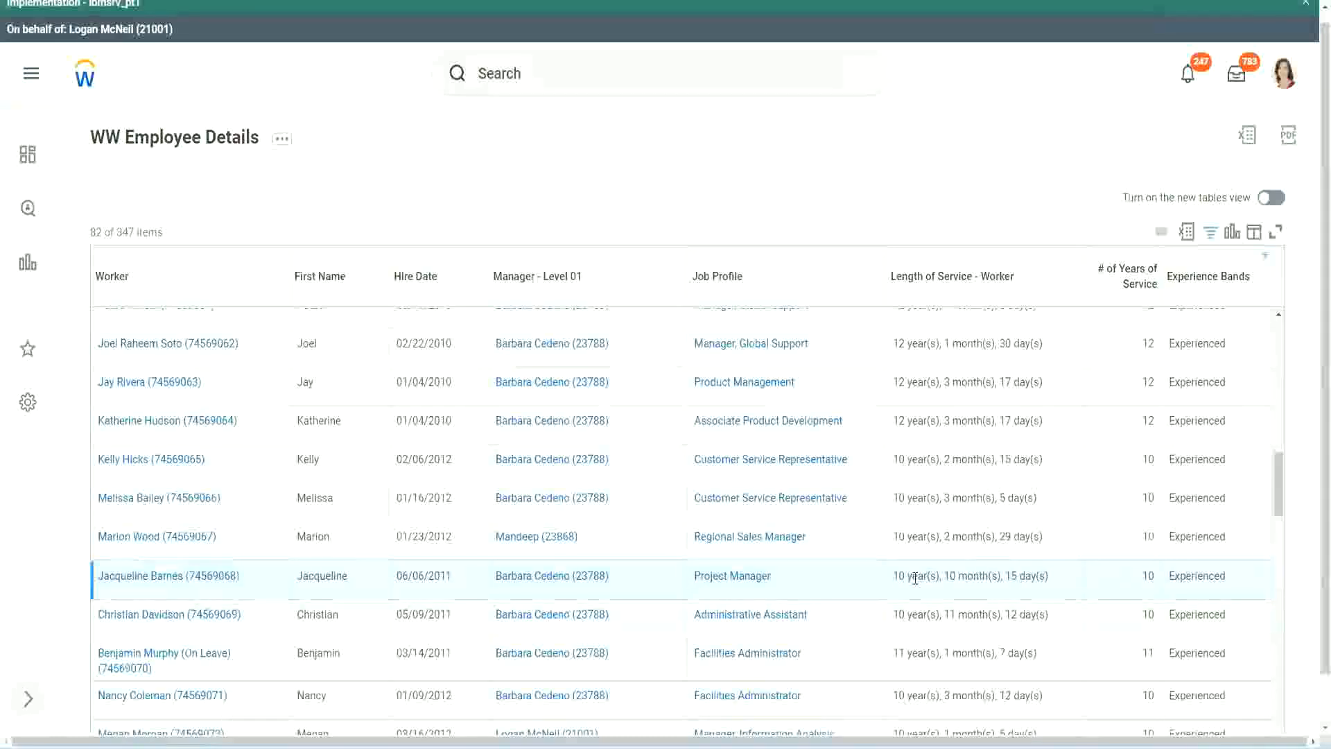
pyautogui.doubleClick(951, 576)
pyautogui.click(994, 576)
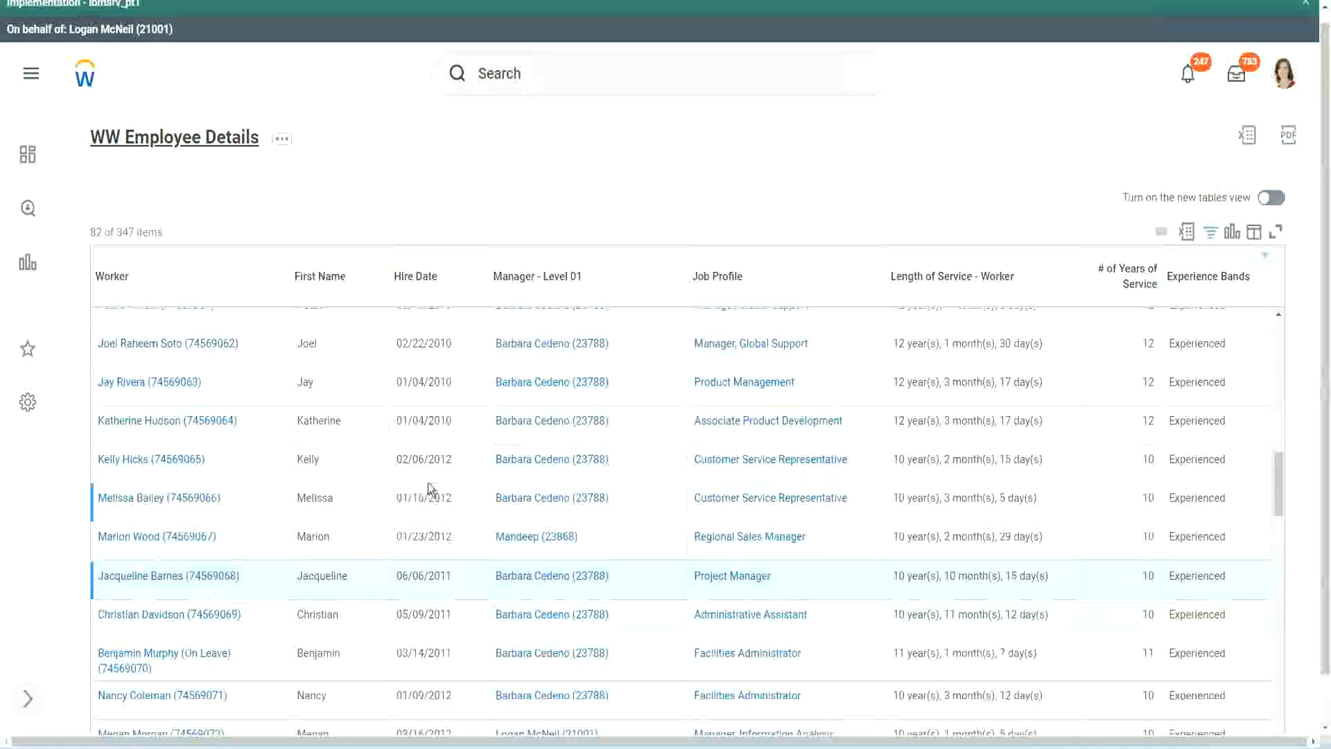
# Open the calculated field behind the Experience Bands column in a new tab from the report definition
pyautogui.scroll(-5, 429, 478)
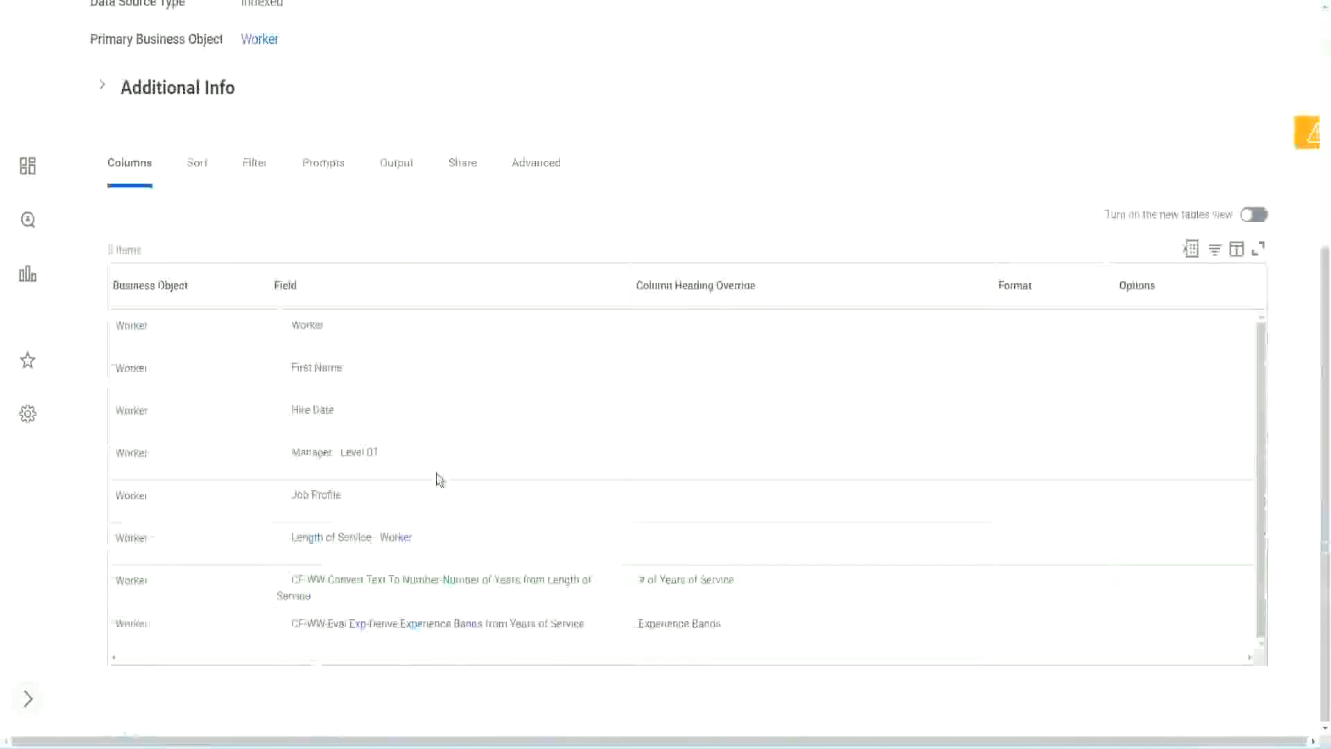
pyautogui.rightClick(362, 630)
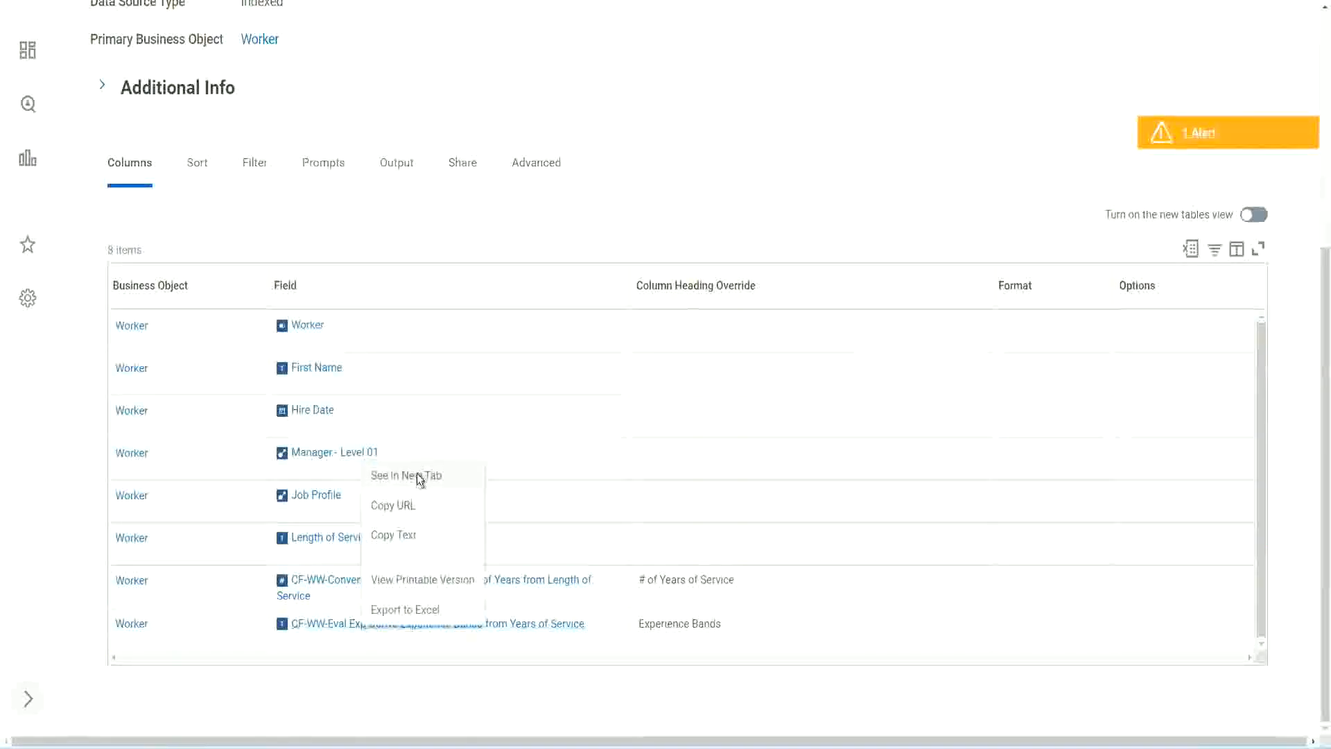
pyautogui.click(421, 477)
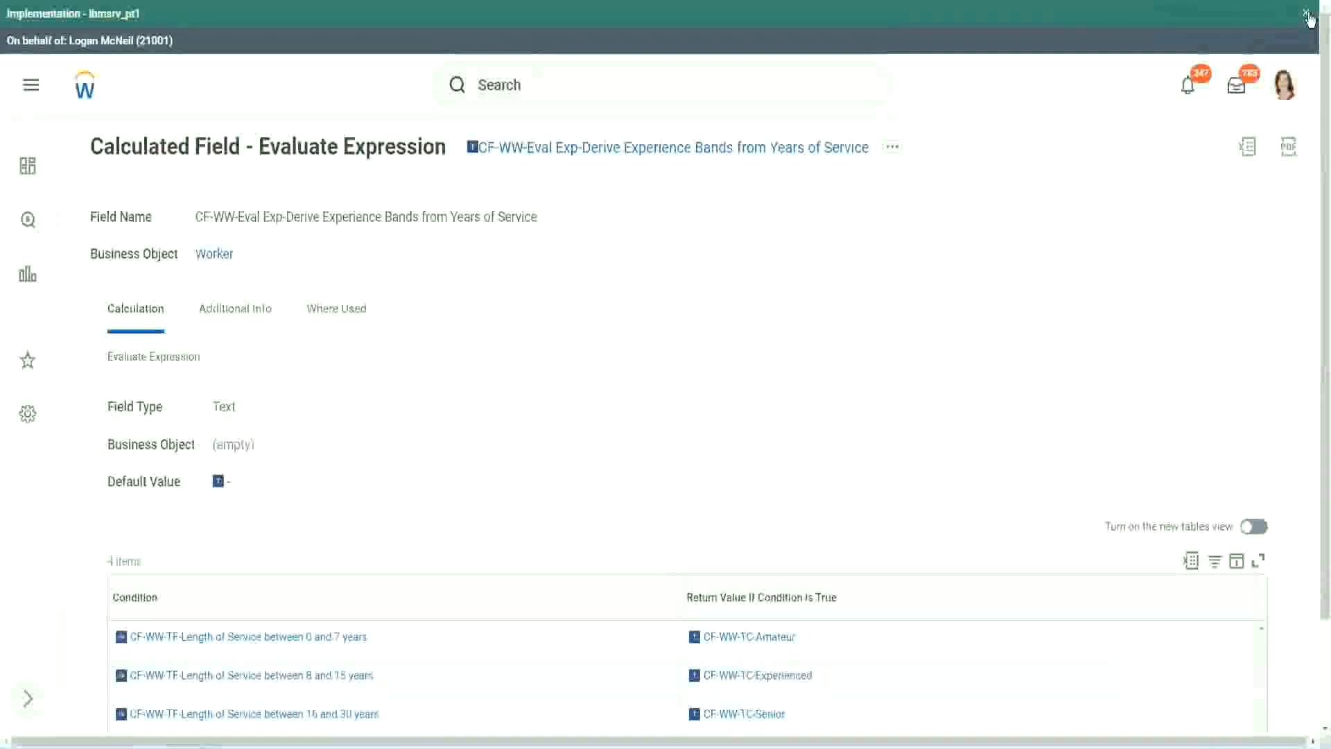
# Dismiss the implementation banner, review the field's conditions and return values, and copy the calculated field's name as text
pyautogui.click(1307, 14)
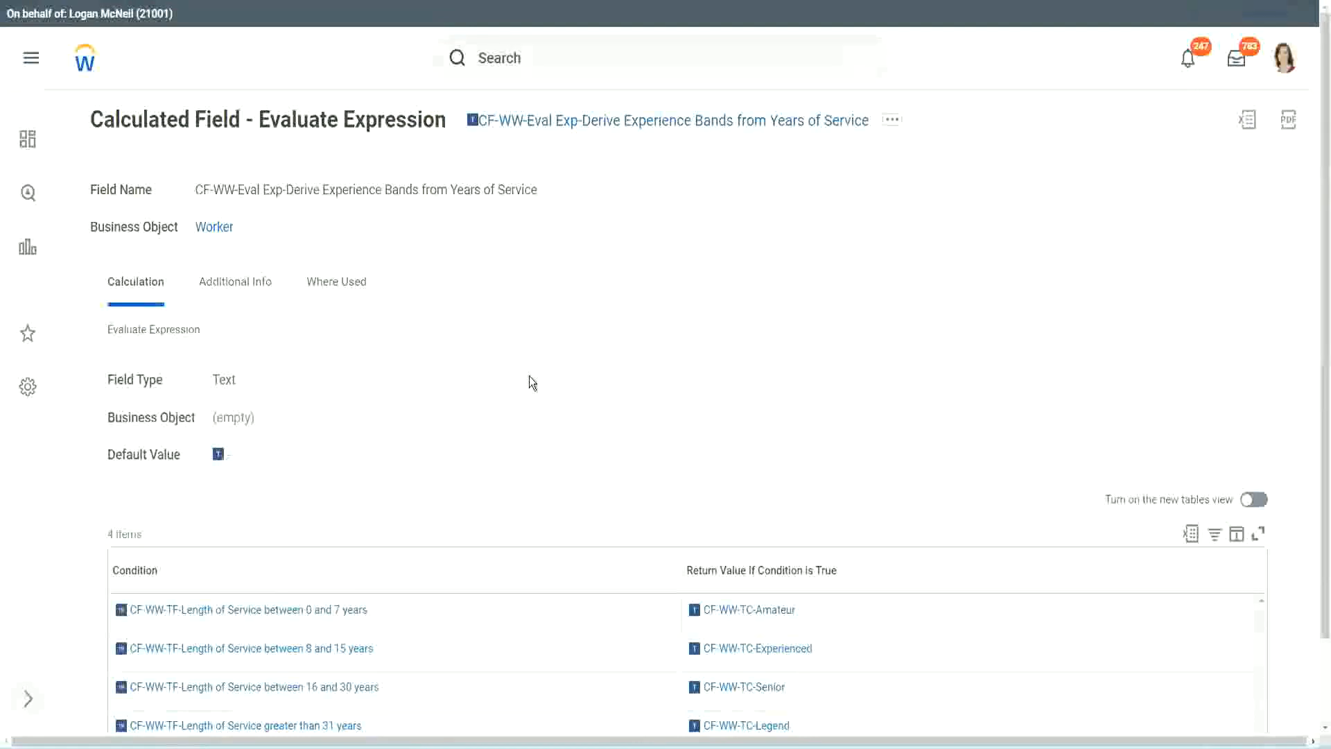
pyautogui.scroll(-2, 556, 370)
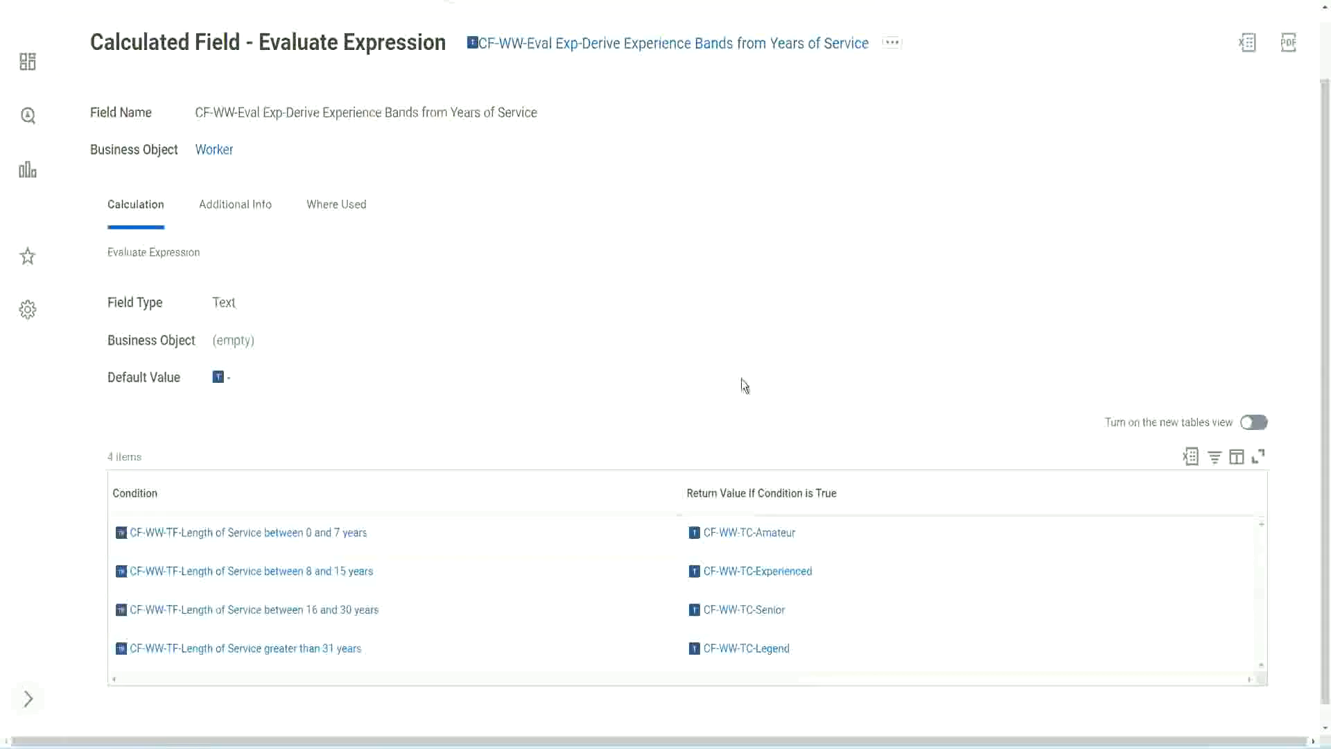
pyautogui.click(603, 490)
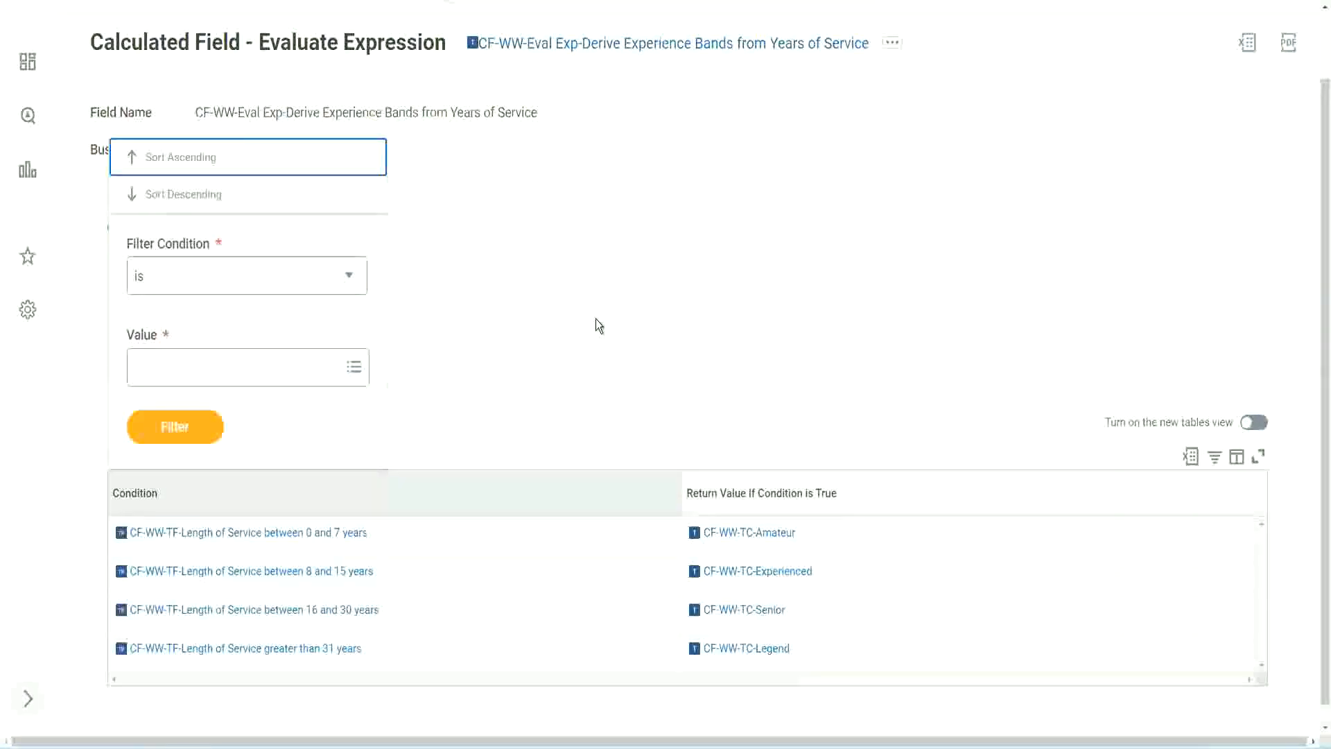
pyautogui.click(598, 325)
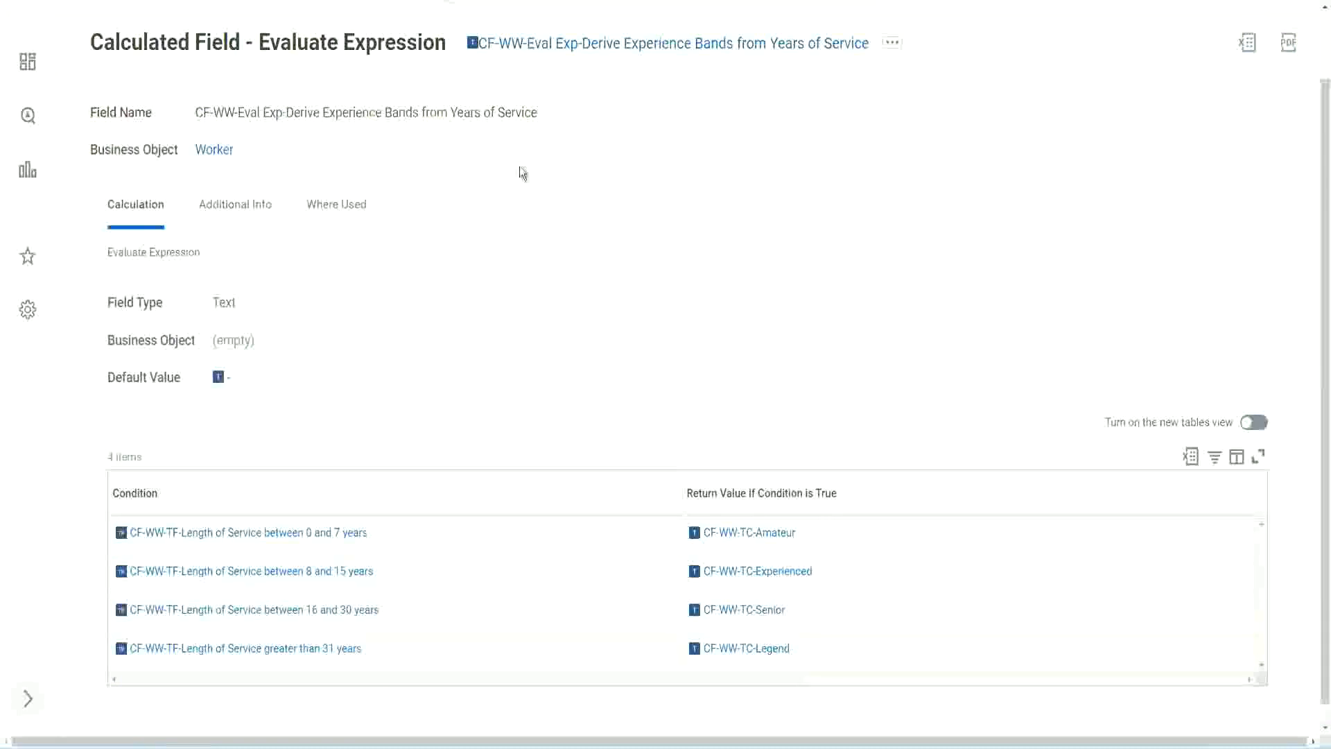
pyautogui.rightClick(586, 49)
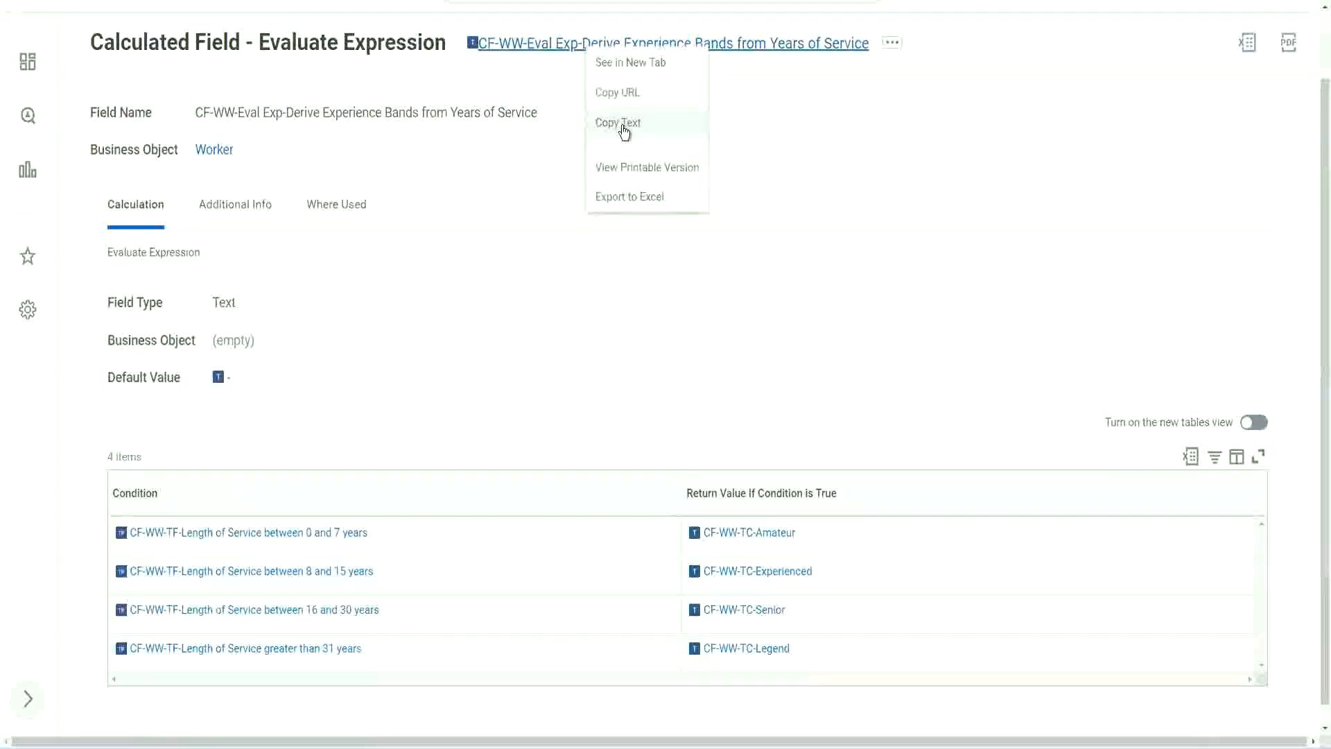
pyautogui.click(624, 132)
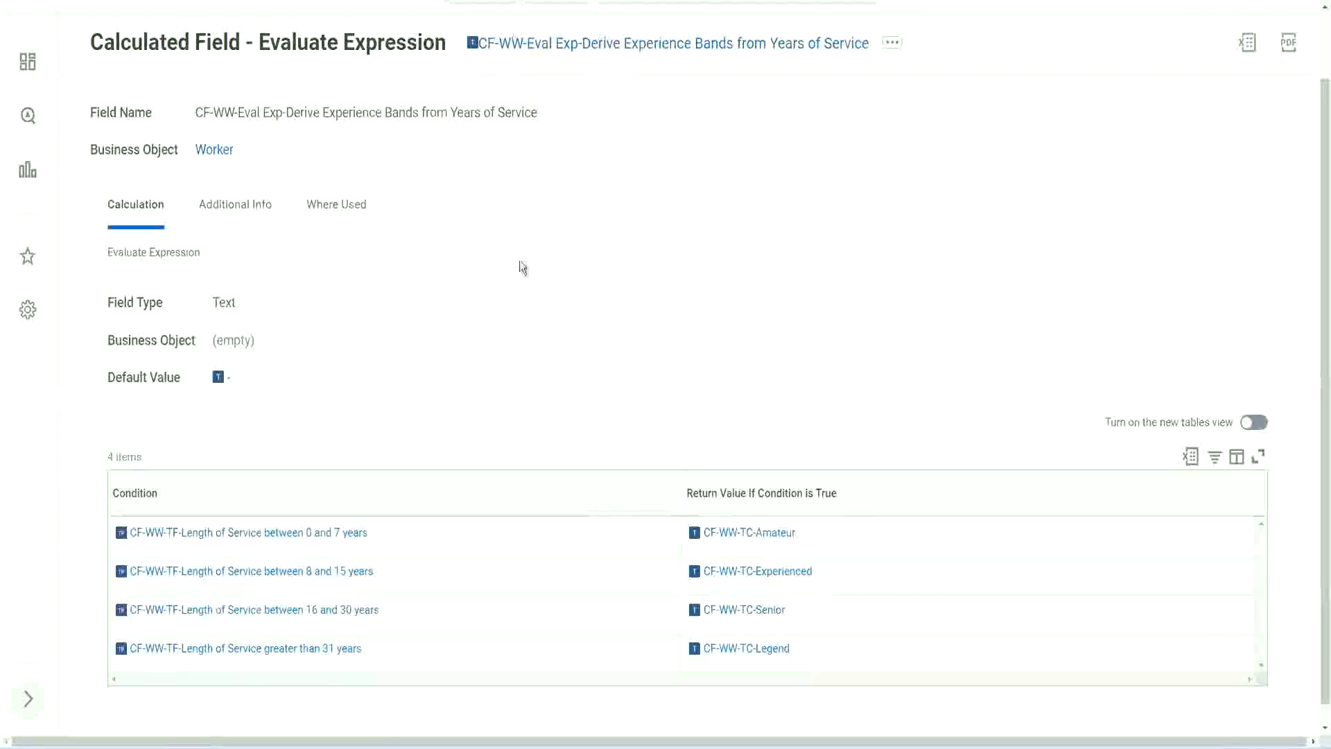
# Return to the report definition, search for "create cal field" and open the Create Calculated Field task
pyautogui.scroll(1, 519, 277)
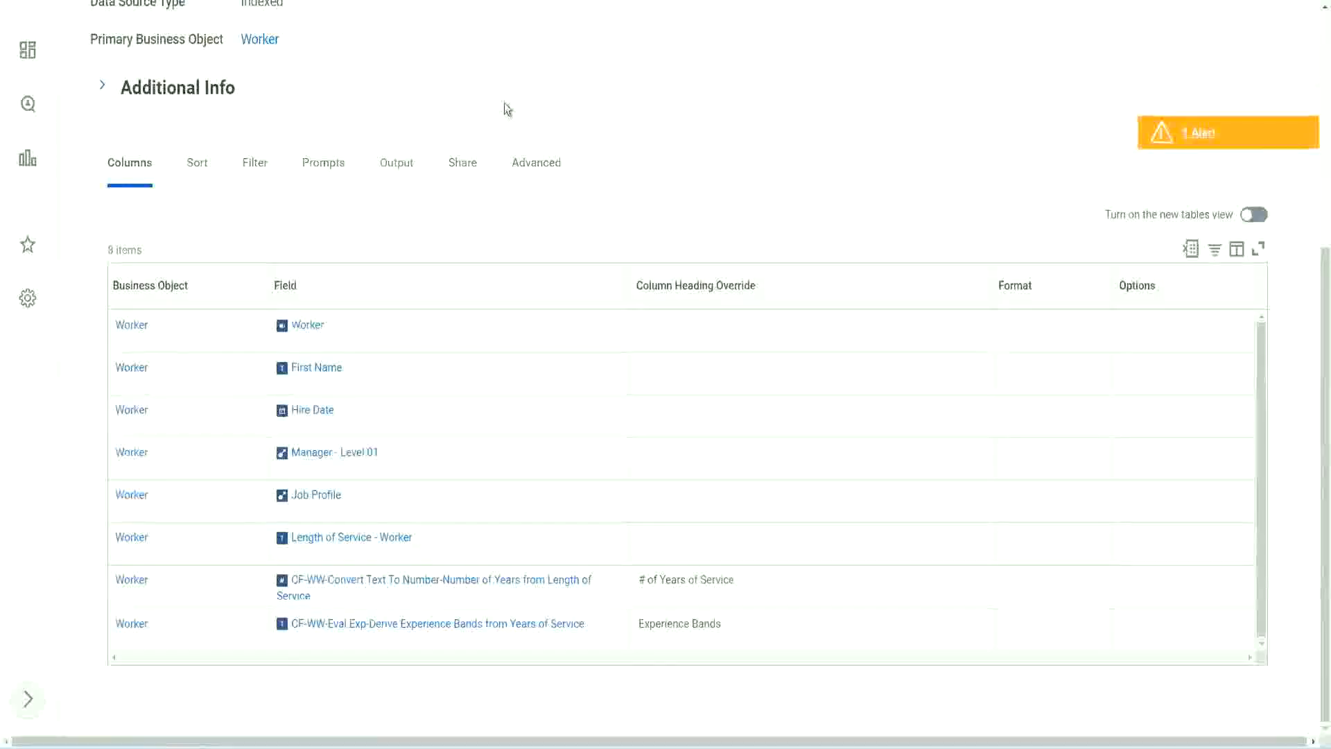
pyautogui.scroll(5, 504, 102)
pyautogui.click(540, 85)
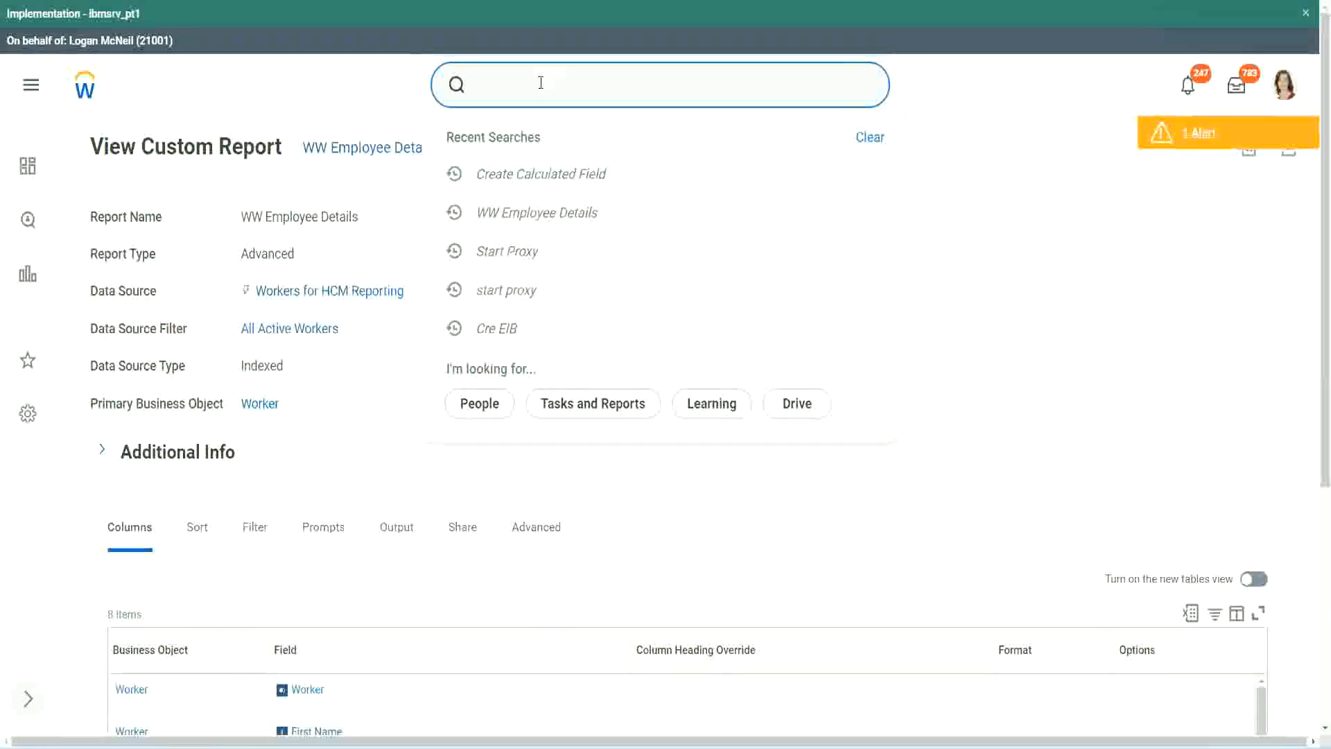
pyautogui.write('create cal field')
pyautogui.click(556, 143)
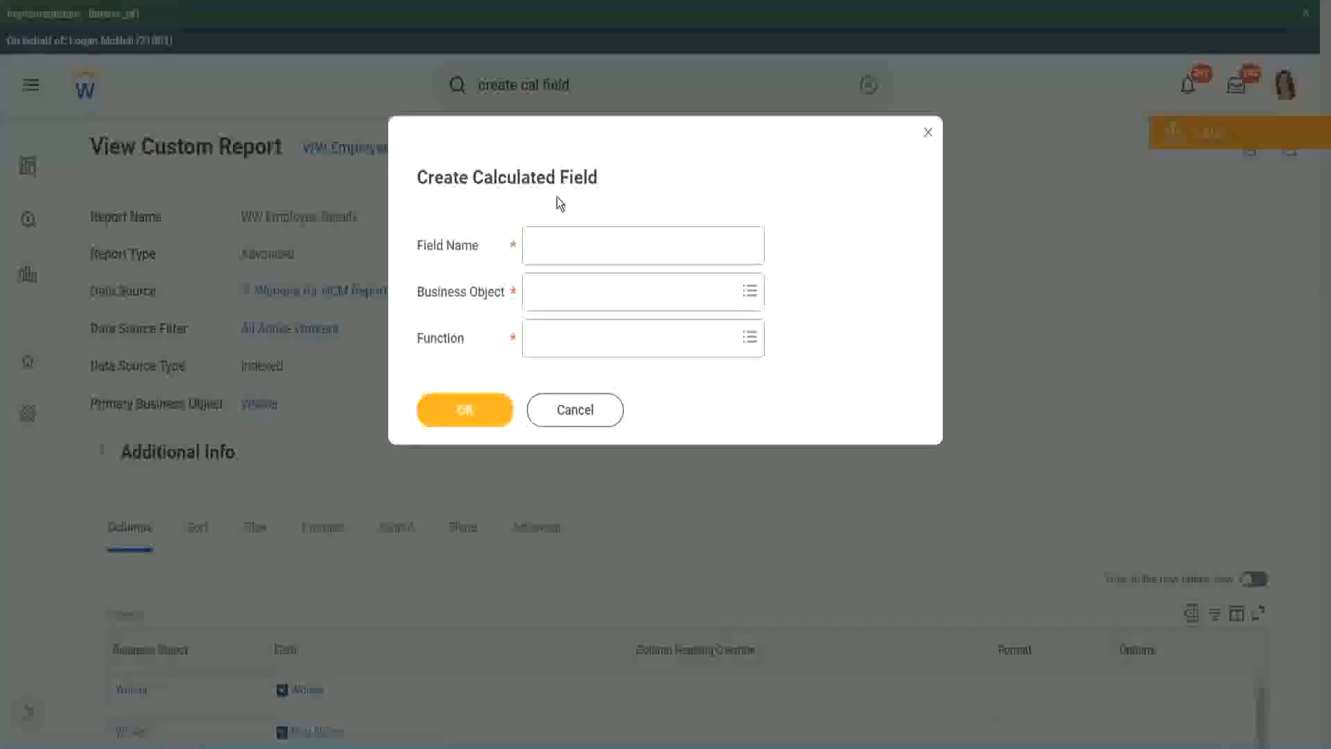
pyautogui.click(562, 247)
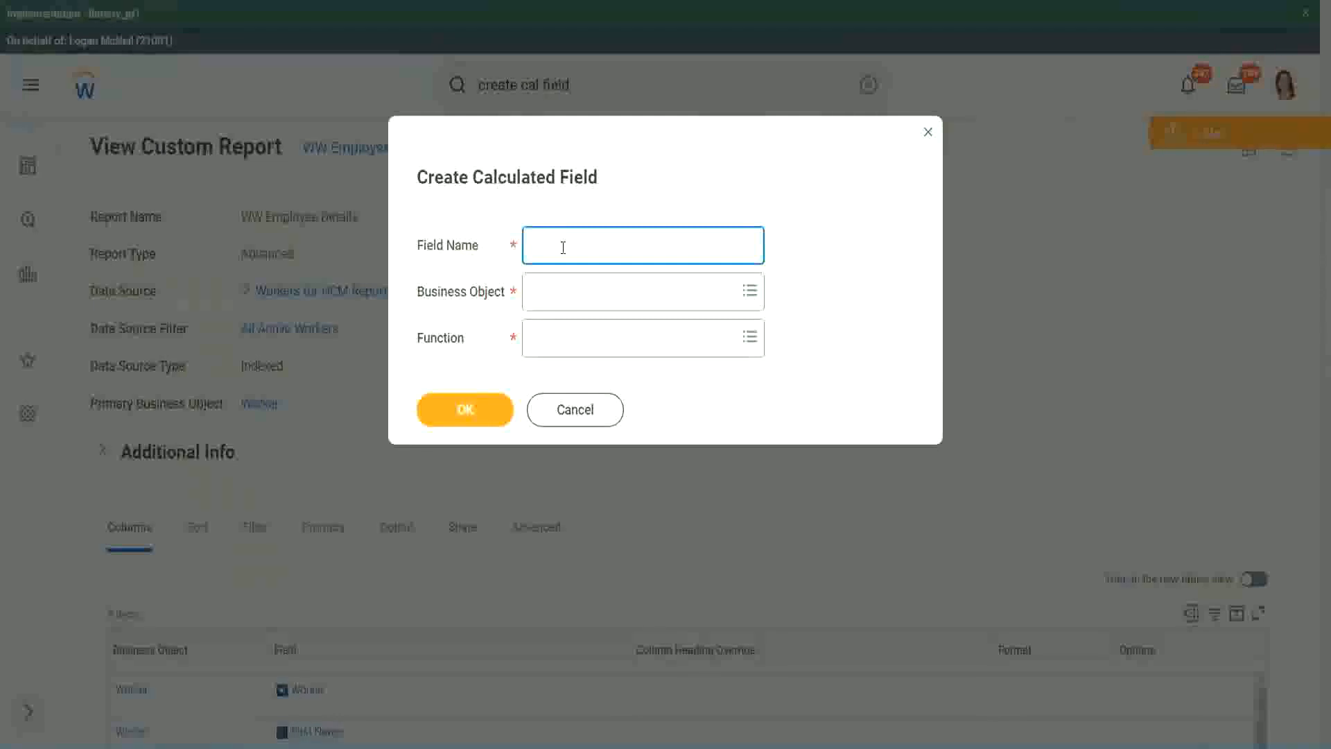
# Paste the copied name as the new field's name and insert "Bands" after "CF-WW-Eval Exp"
pyautogui.hotkey('ctrl', 'v')
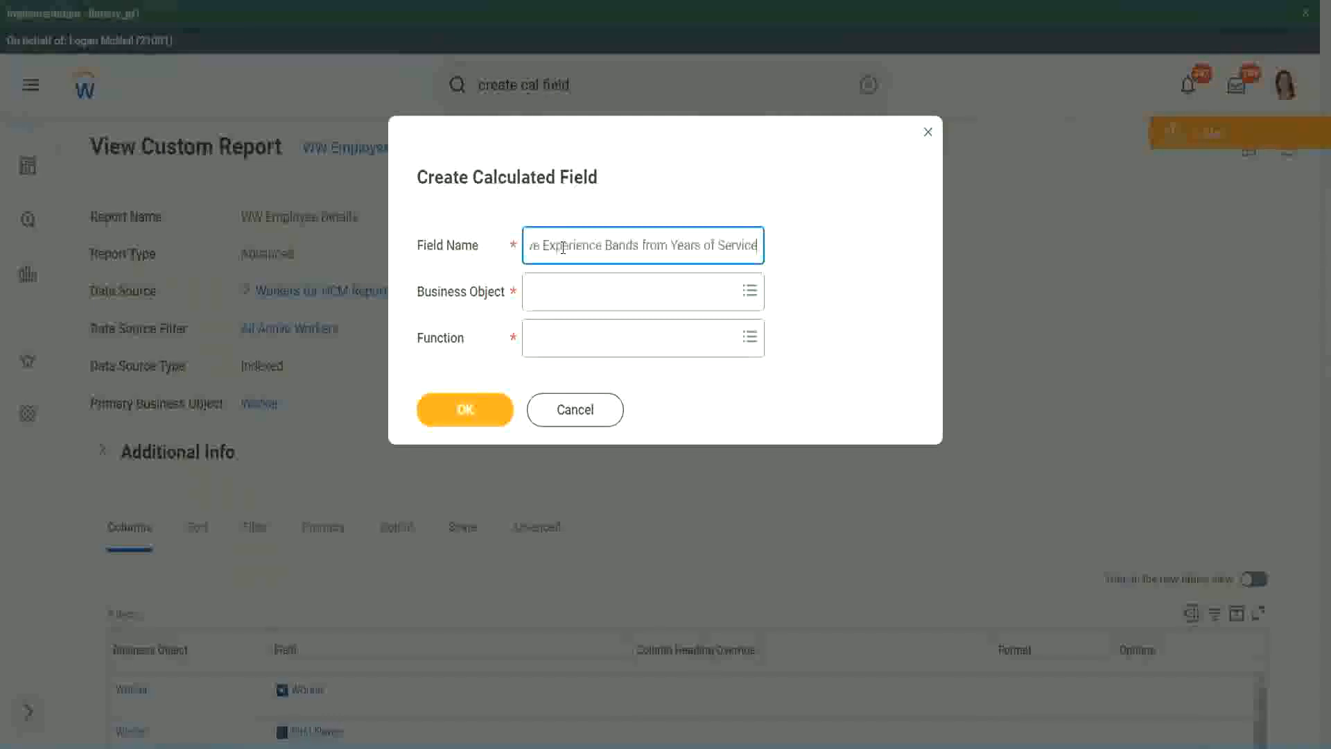
pyautogui.moveTo(591, 244); pyautogui.dragTo(484, 222)
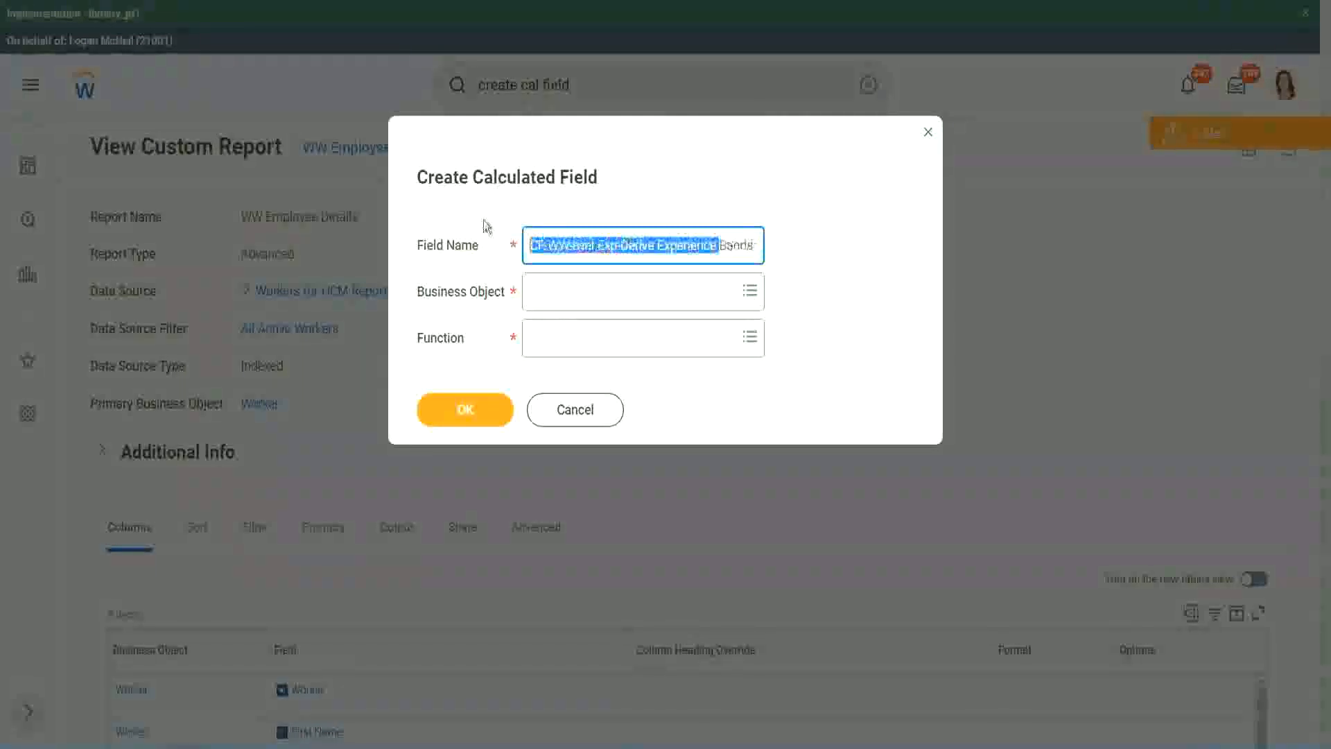
pyautogui.click(604, 246)
pyautogui.doubleClick(605, 246)
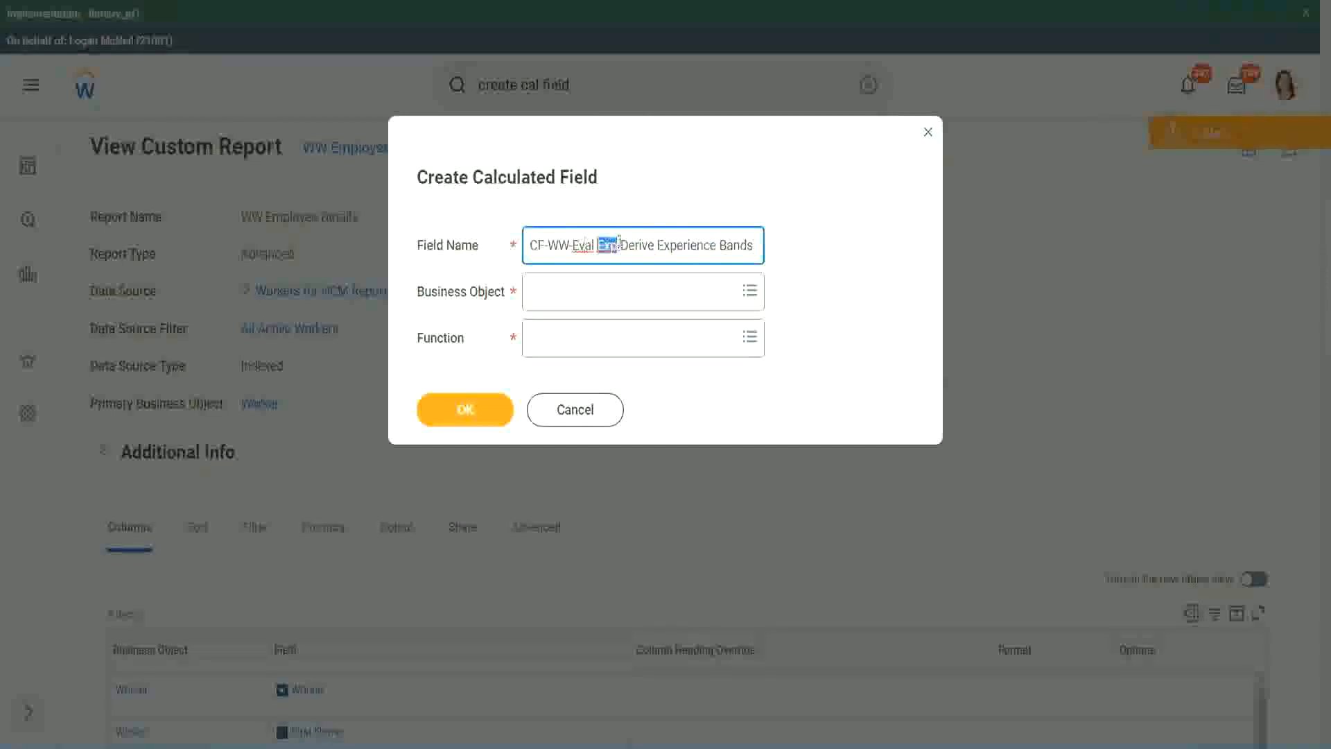
pyautogui.click(616, 246)
pyautogui.write('bands')
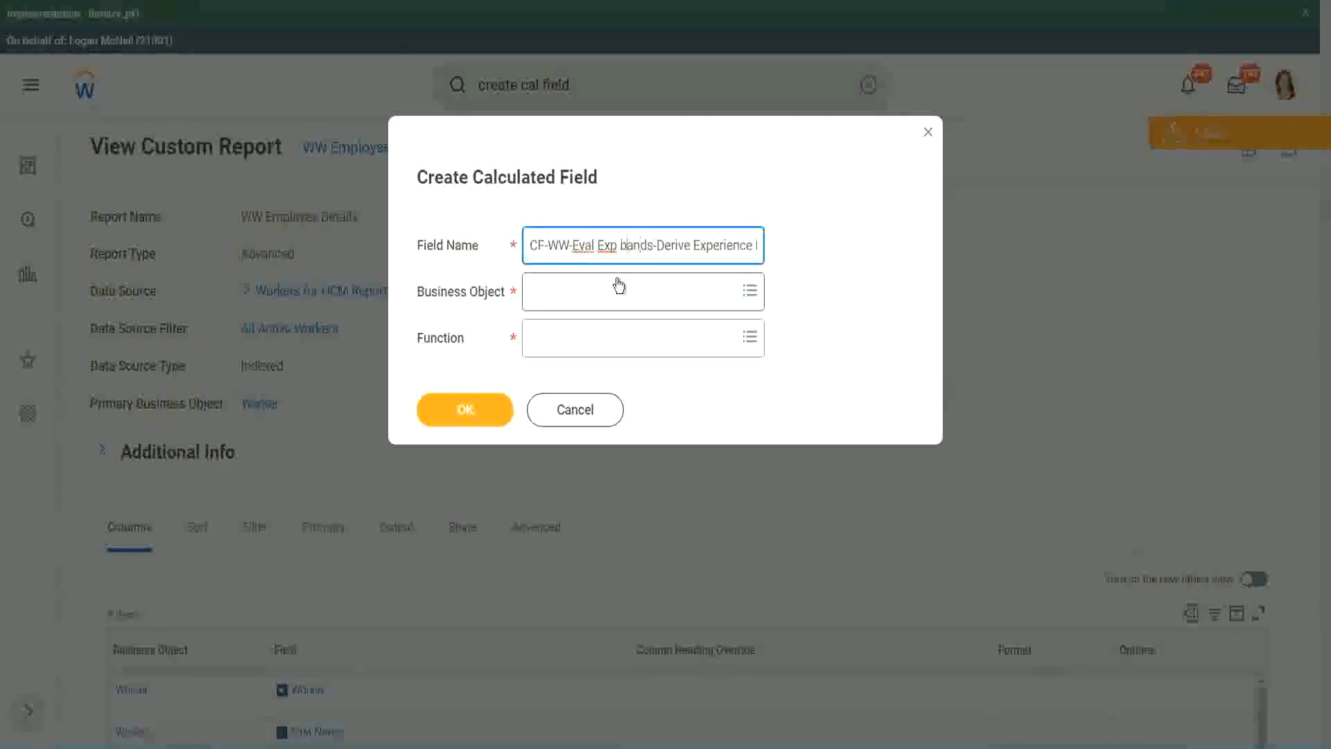
pyautogui.hotkey('shift', 'Right')
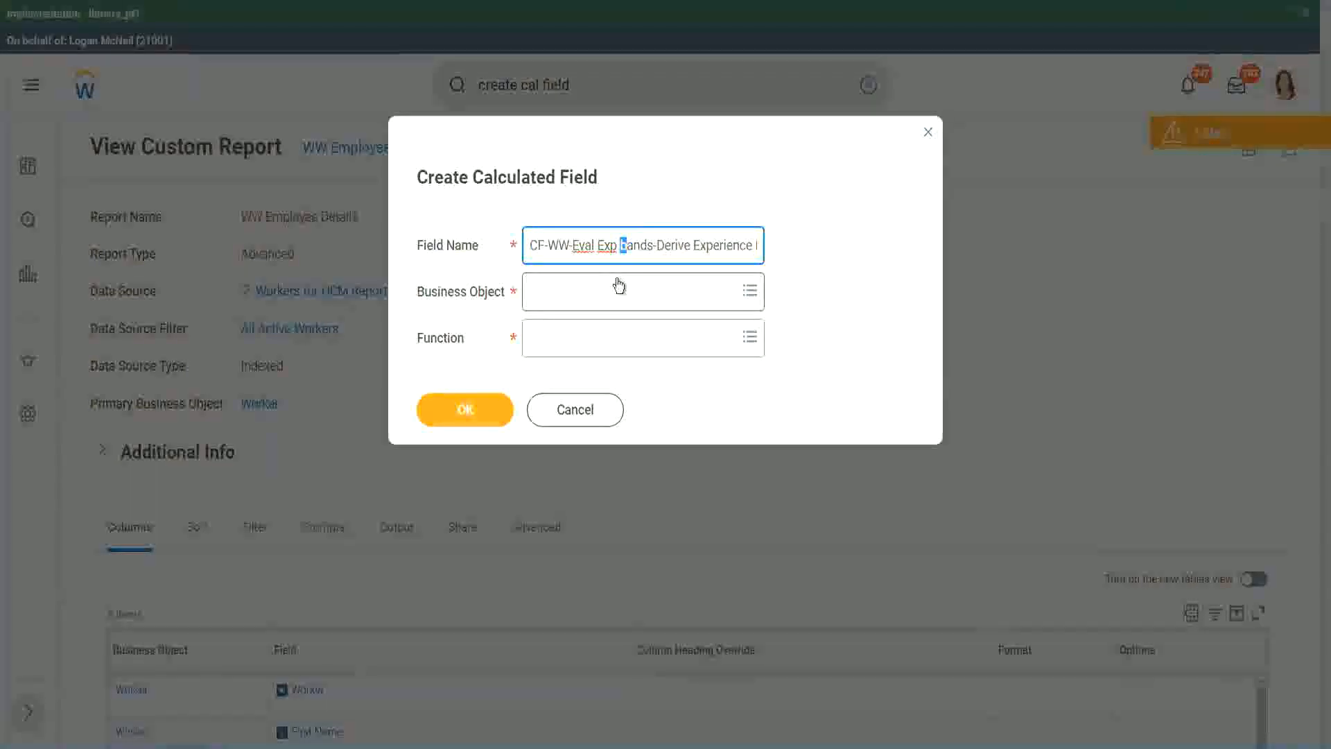
pyautogui.write('B')
pyautogui.press('Right')
pyautogui.press('Right')
# Replace "Derive" with "Determine" in the new calculated field's name
pyautogui.press('Right')
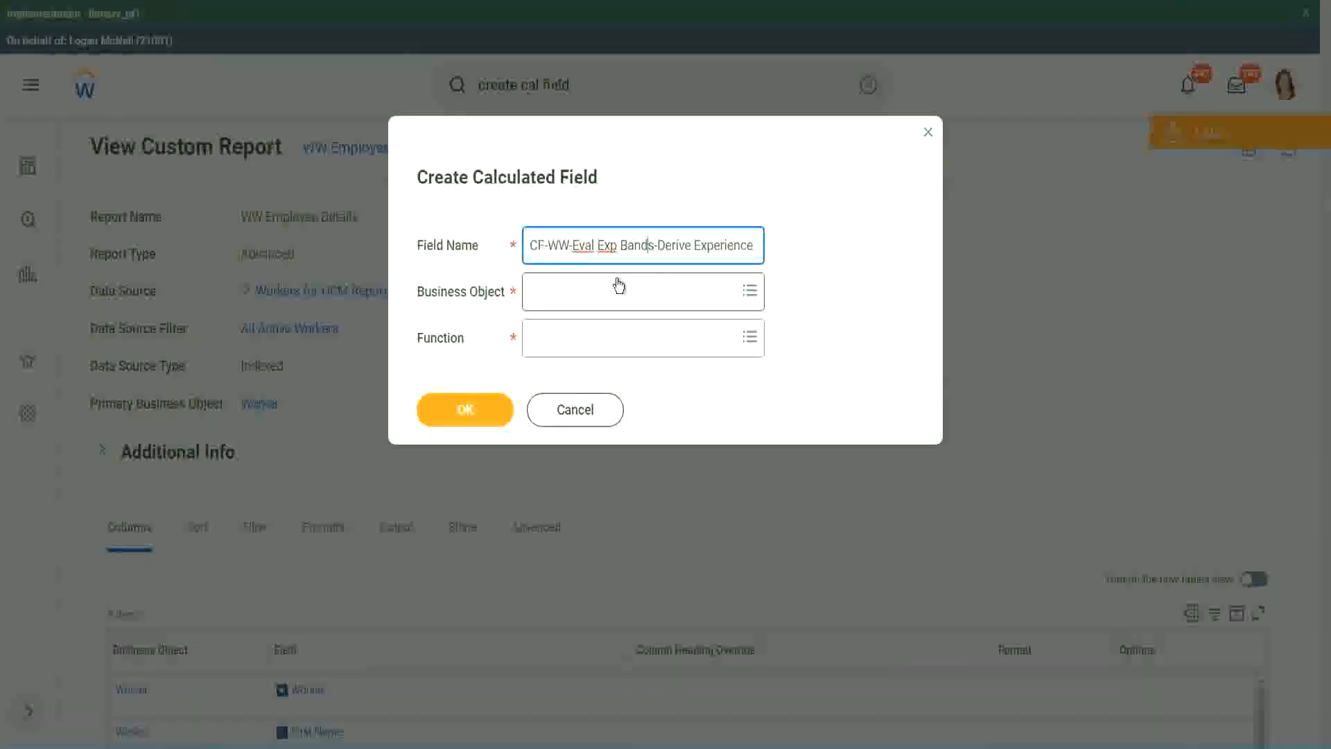
pyautogui.press('Right')
pyautogui.press('Right')
pyautogui.press('Right')
pyautogui.press('Right')
pyautogui.press('Right')
pyautogui.press('Right')
pyautogui.press('Right')
pyautogui.press('Right')
pyautogui.press('Right')
pyautogui.press('Right')
pyautogui.press('Right')
pyautogui.press('Right')
pyautogui.press('Right')
pyautogui.press('Right')
pyautogui.press('Right')
pyautogui.press('Right')
pyautogui.press('Right')
pyautogui.press('Right')
pyautogui.press('Right')
pyautogui.press('Right')
pyautogui.press('Right')
pyautogui.press('Right')
pyautogui.press('Right')
pyautogui.press('Right')
pyautogui.press('Right')
pyautogui.press('Right')
pyautogui.press('Right')
pyautogui.press('Right')
pyautogui.press('Right')
pyautogui.press('Right')
pyautogui.press('Right')
pyautogui.press('Right')
pyautogui.press('Right')
pyautogui.press('Right')
pyautogui.press('Right')
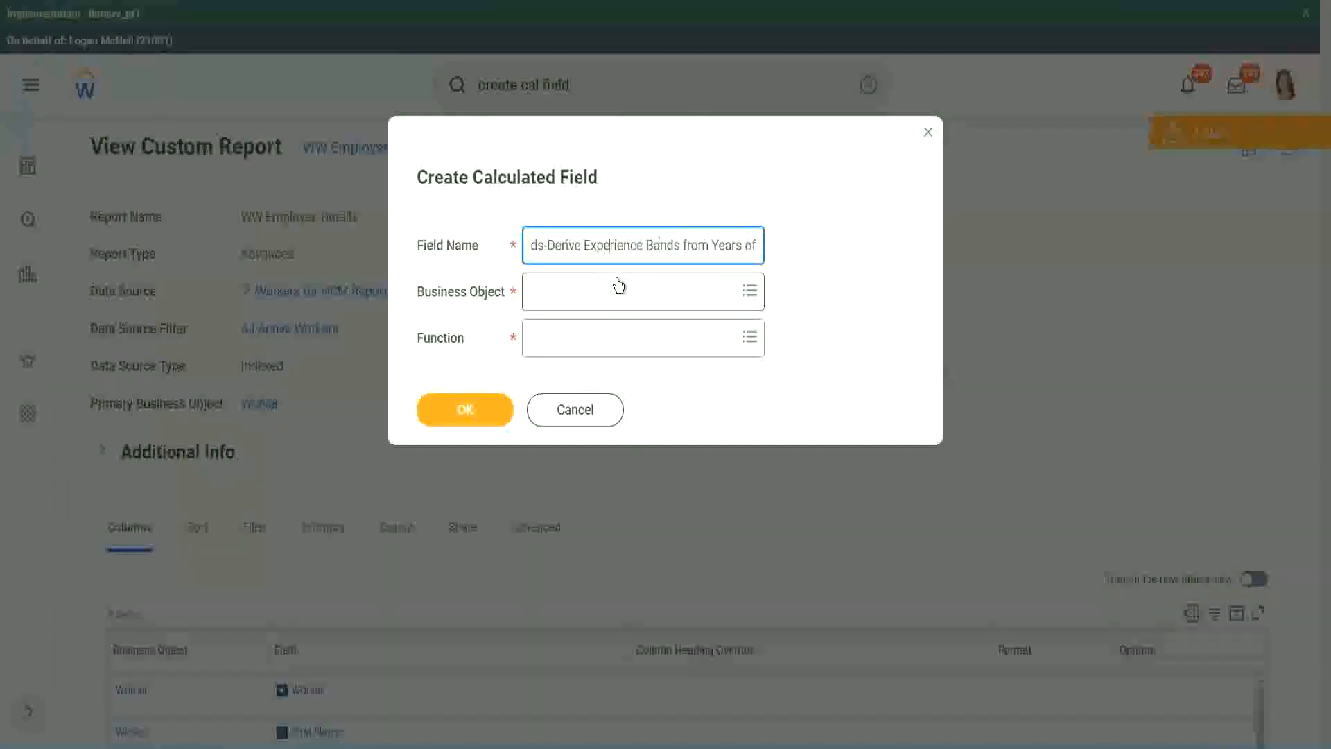
pyautogui.press('Left')
pyautogui.press('Left')
pyautogui.press('Left')
pyautogui.hotkey('shift', 'Left')
pyautogui.hotkey('shift', 'Left')
pyautogui.hotkey('shift', 'Left')
pyautogui.hotkey('shift', 'Left')
pyautogui.hotkey('shift', 'Left')
pyautogui.hotkey('shift', 'Left')
pyautogui.write('Determine')
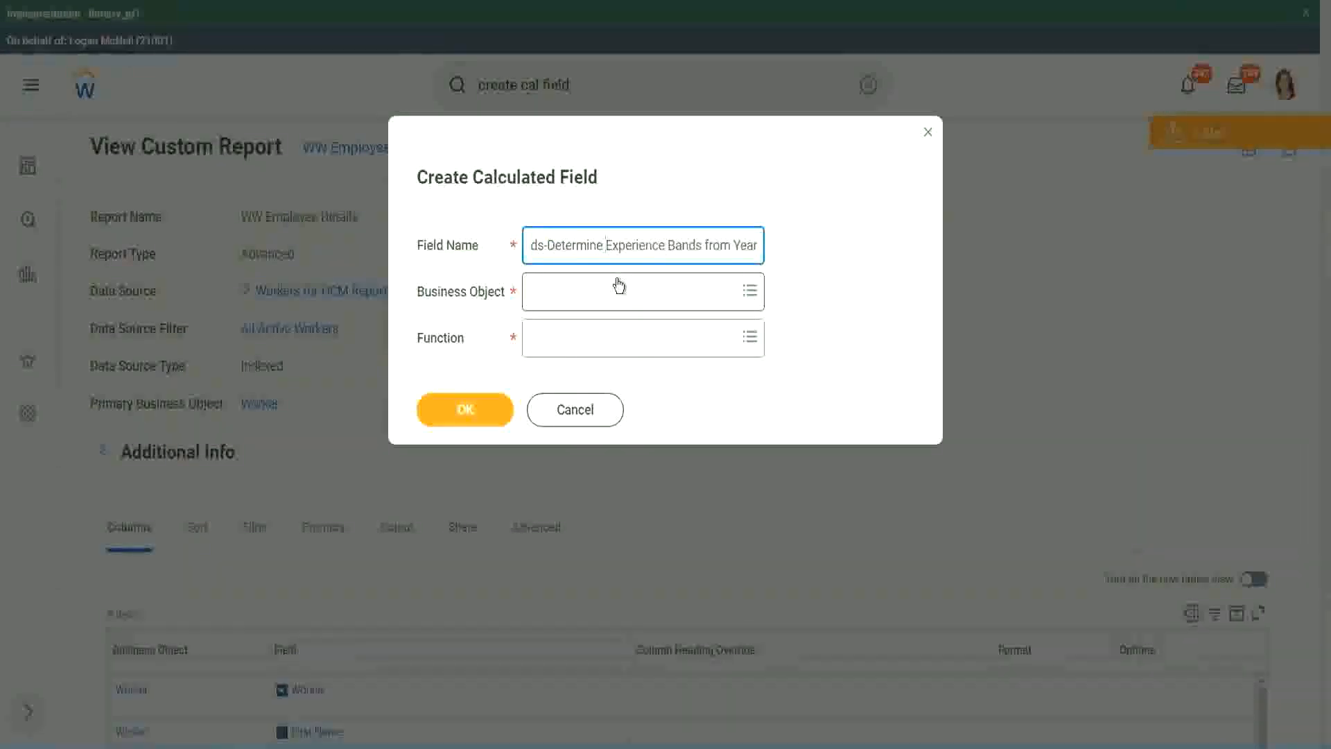
pyautogui.press('End')
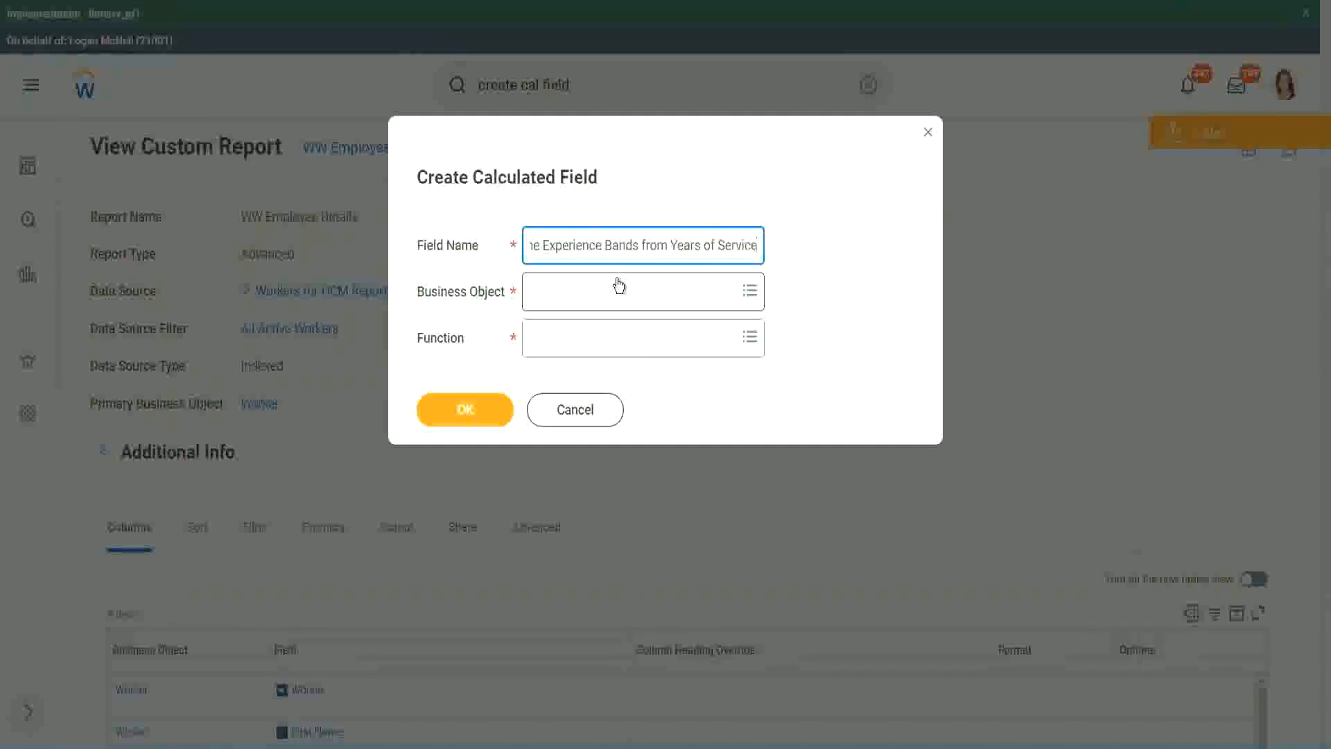
# Set the new calculated field's business object to Worker and its function to Evaluate Expression Band
pyautogui.click(593, 298)
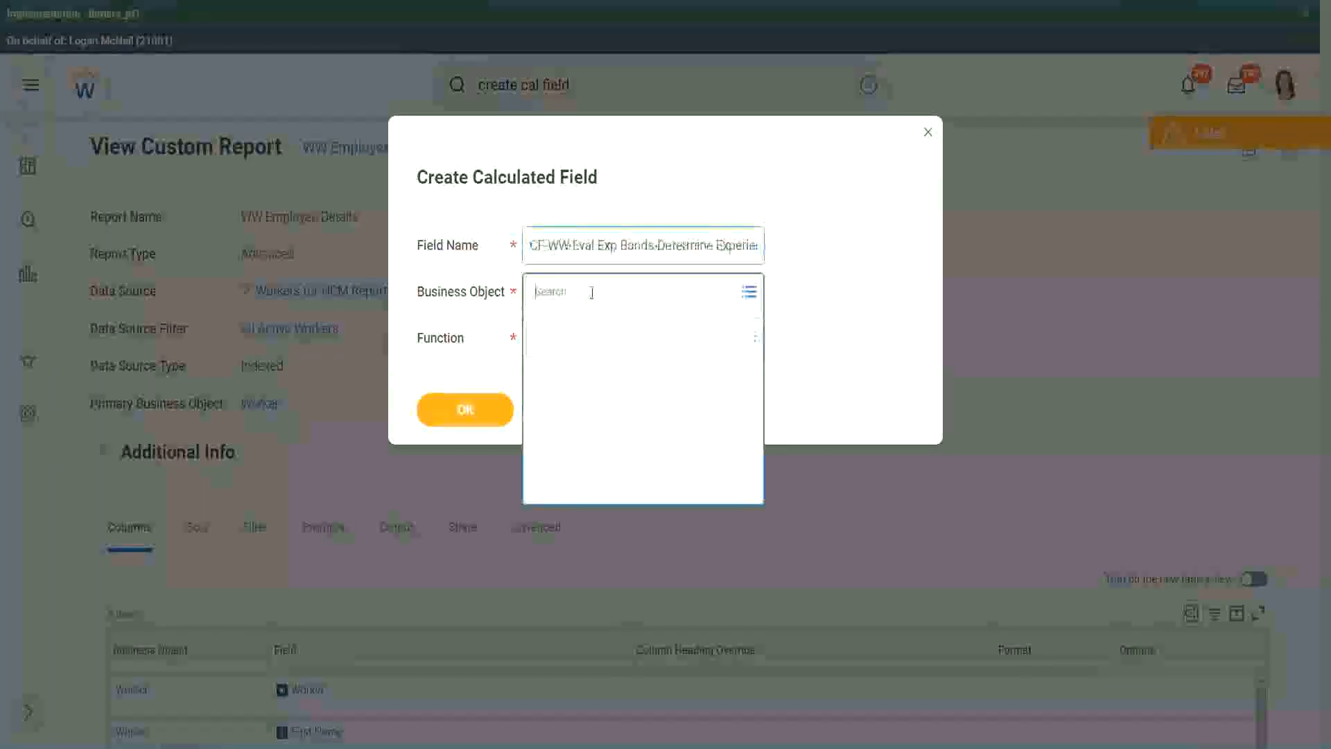
pyautogui.write('work')
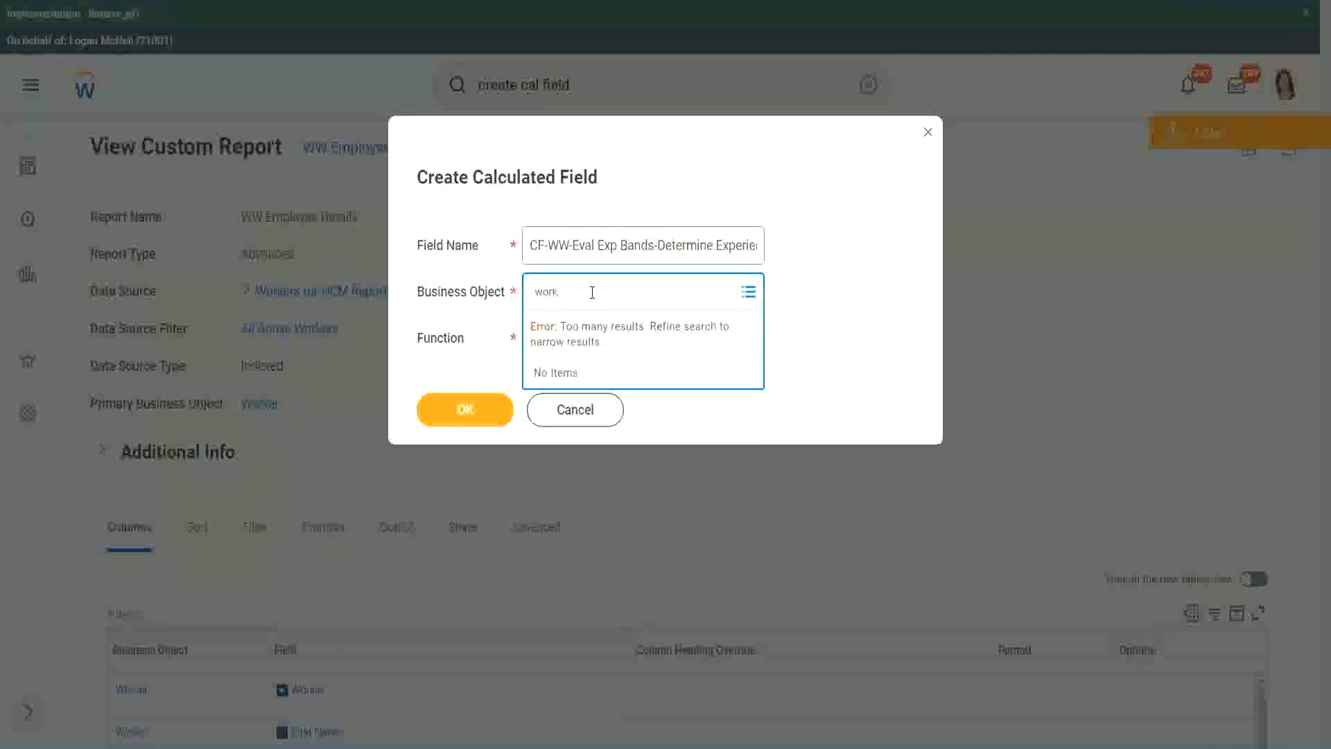
pyautogui.write('er')
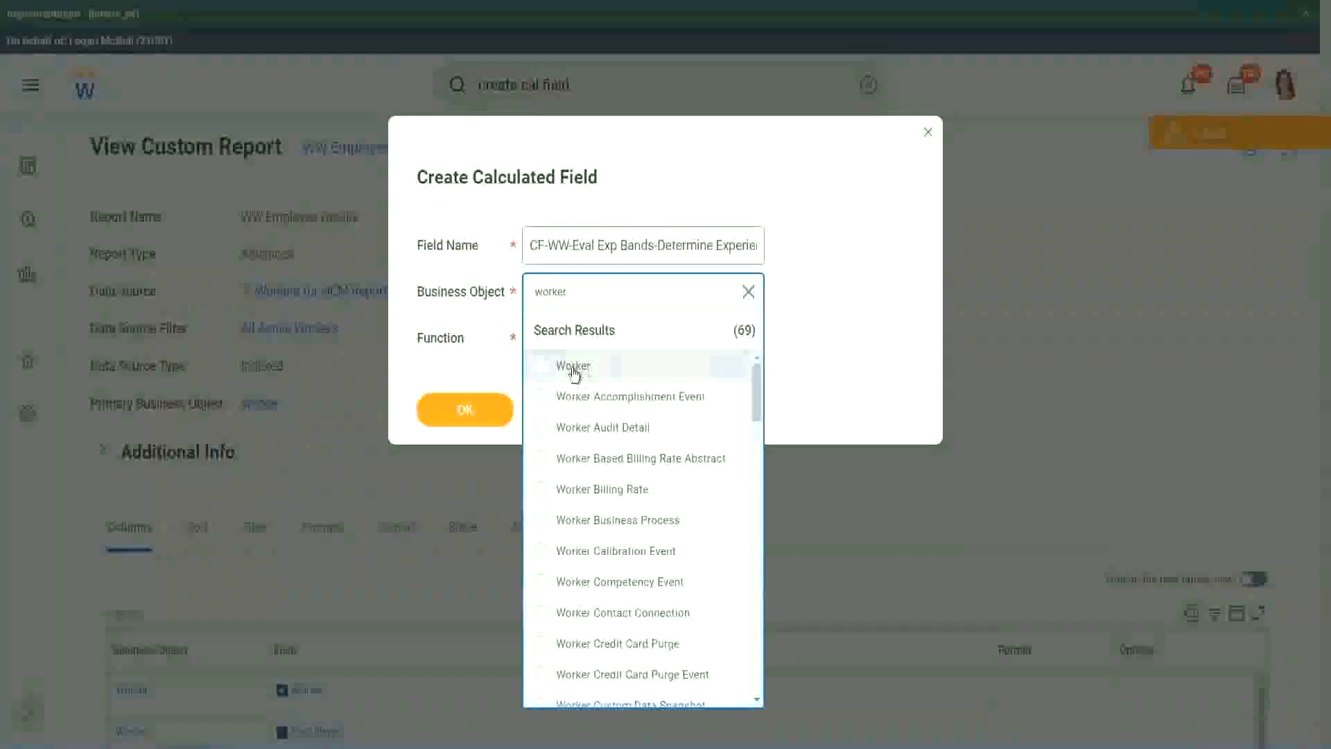
pyautogui.click(574, 367)
pyautogui.click(563, 336)
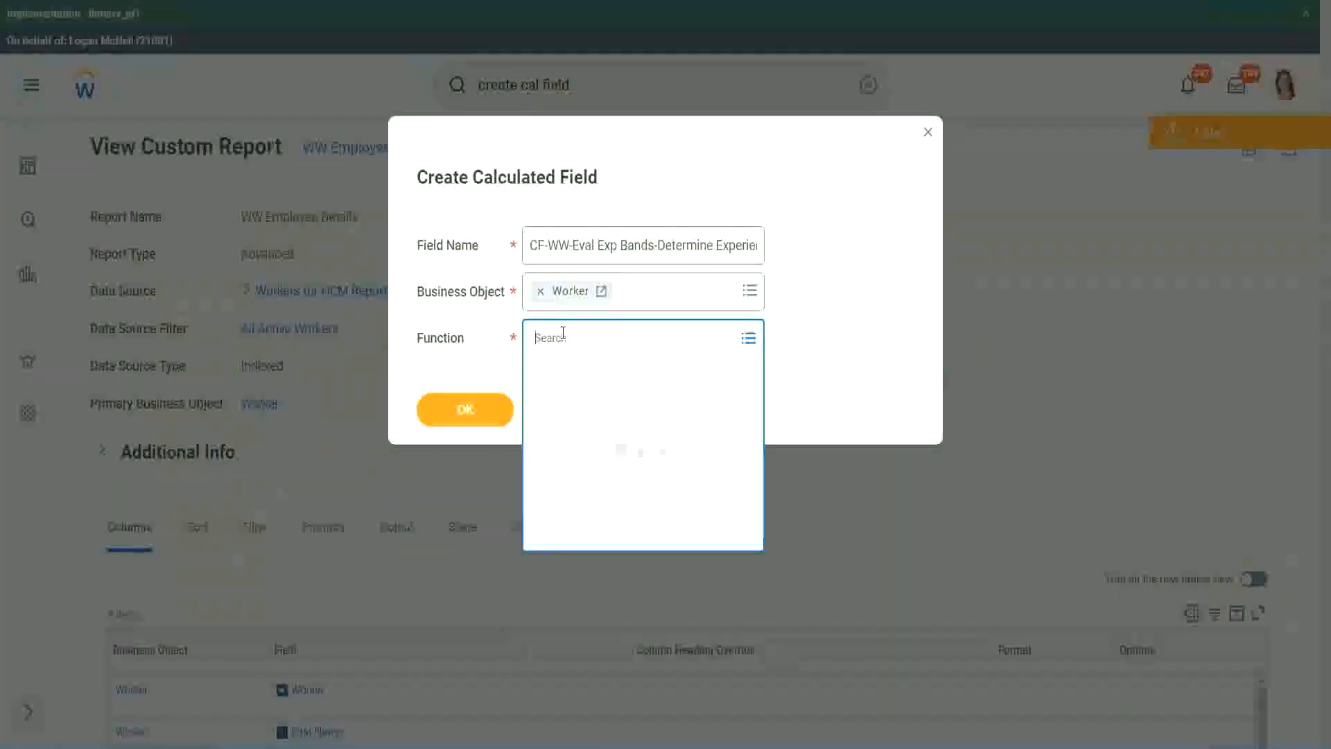
pyautogui.write('eval exp')
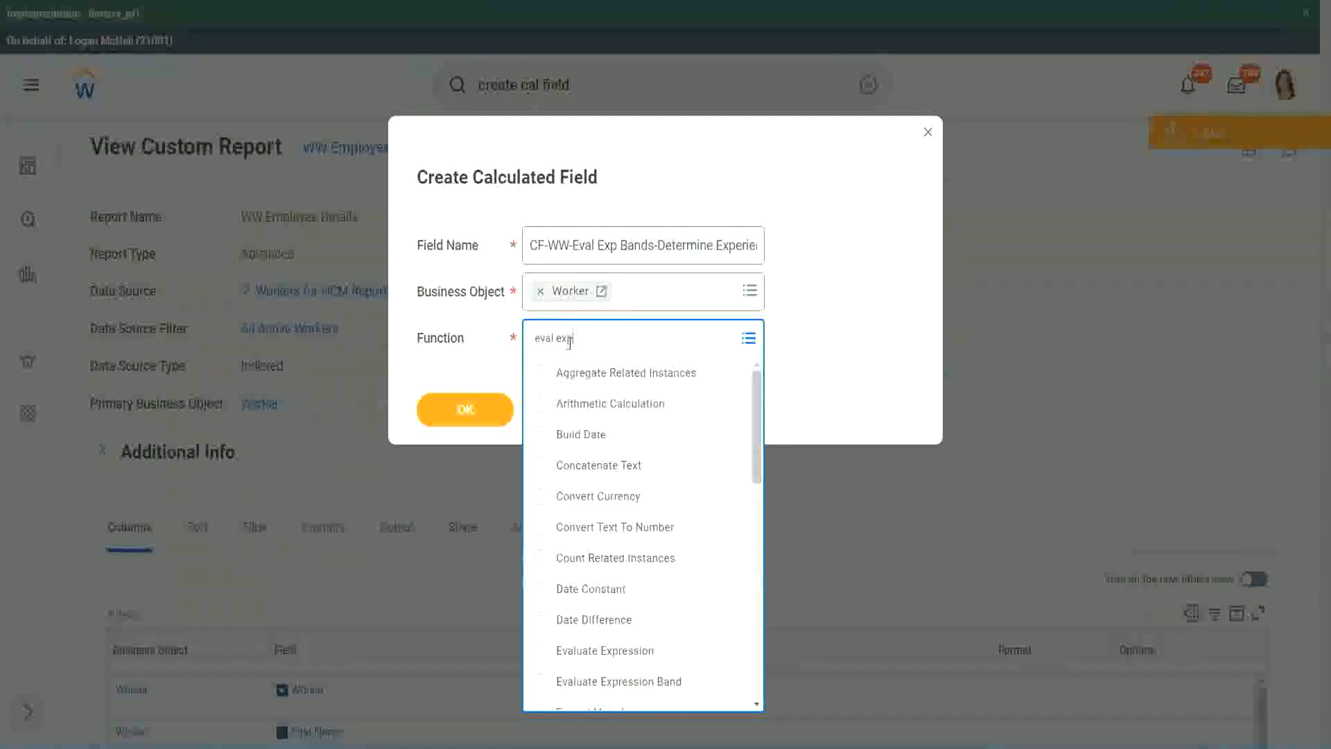
pyautogui.press('Return')
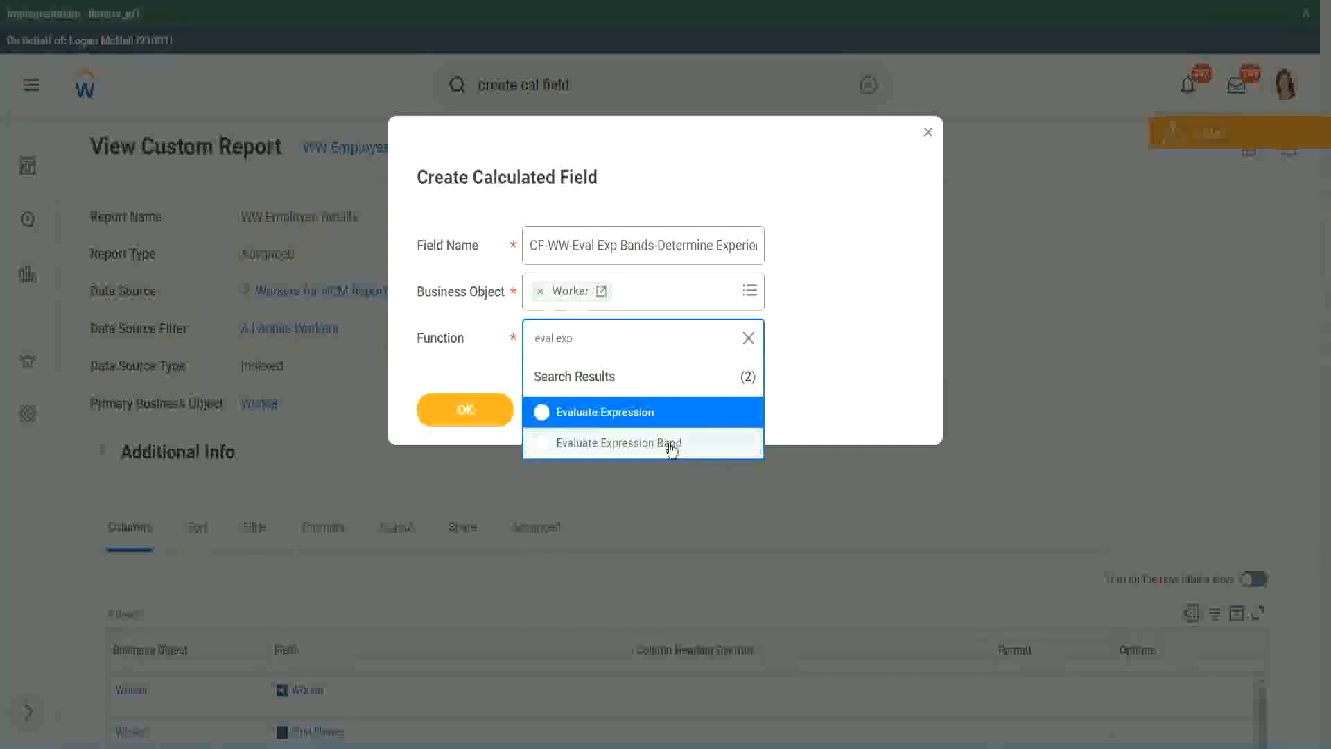
pyautogui.click(672, 449)
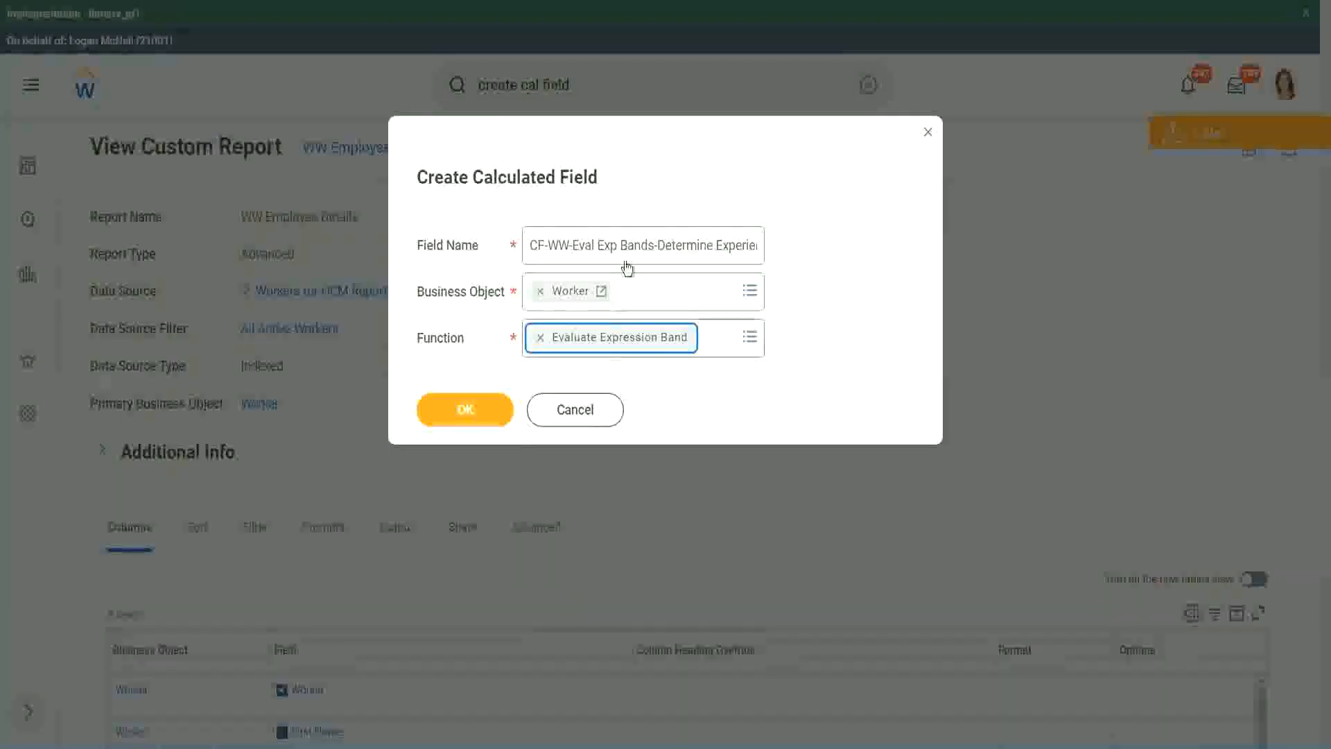
# Change "Bands" to "Band" right after "Eval Exp" in the field name and proceed to the field's calculation setup
pyautogui.click(653, 245)
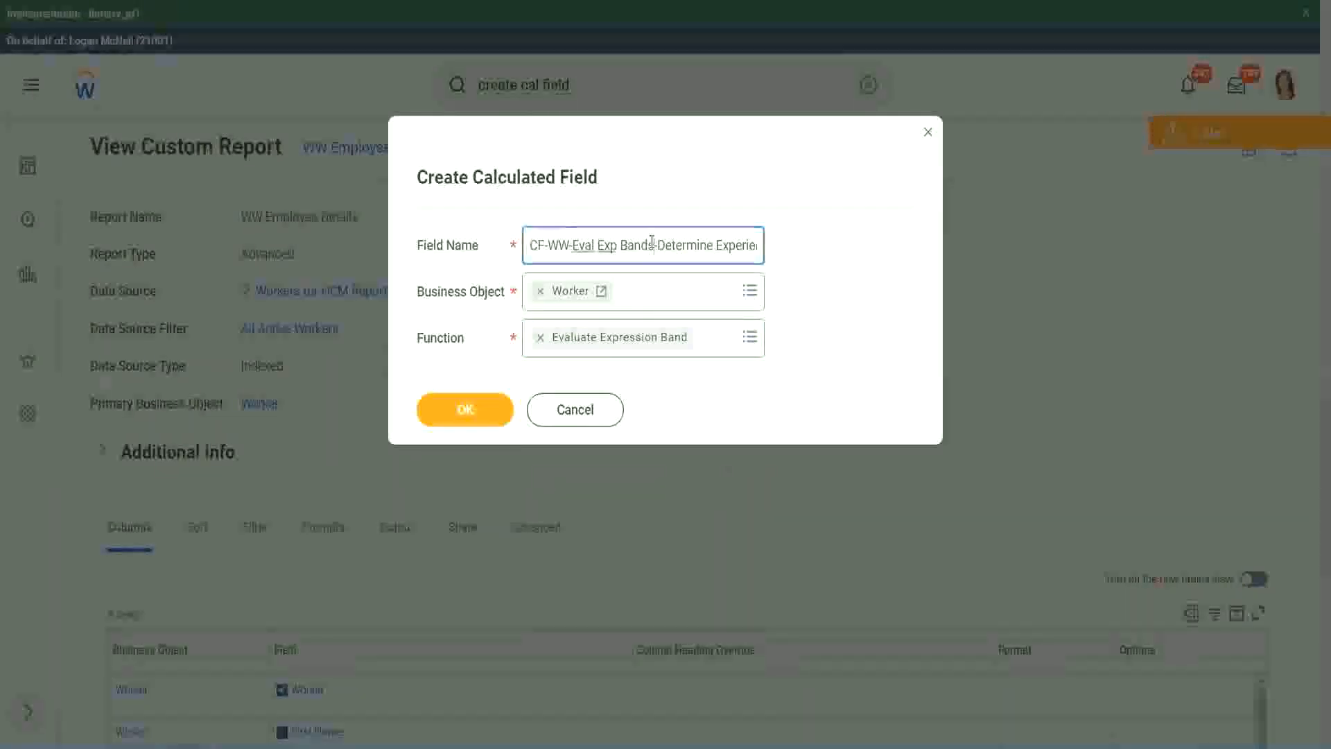
pyautogui.press('BackSpace')
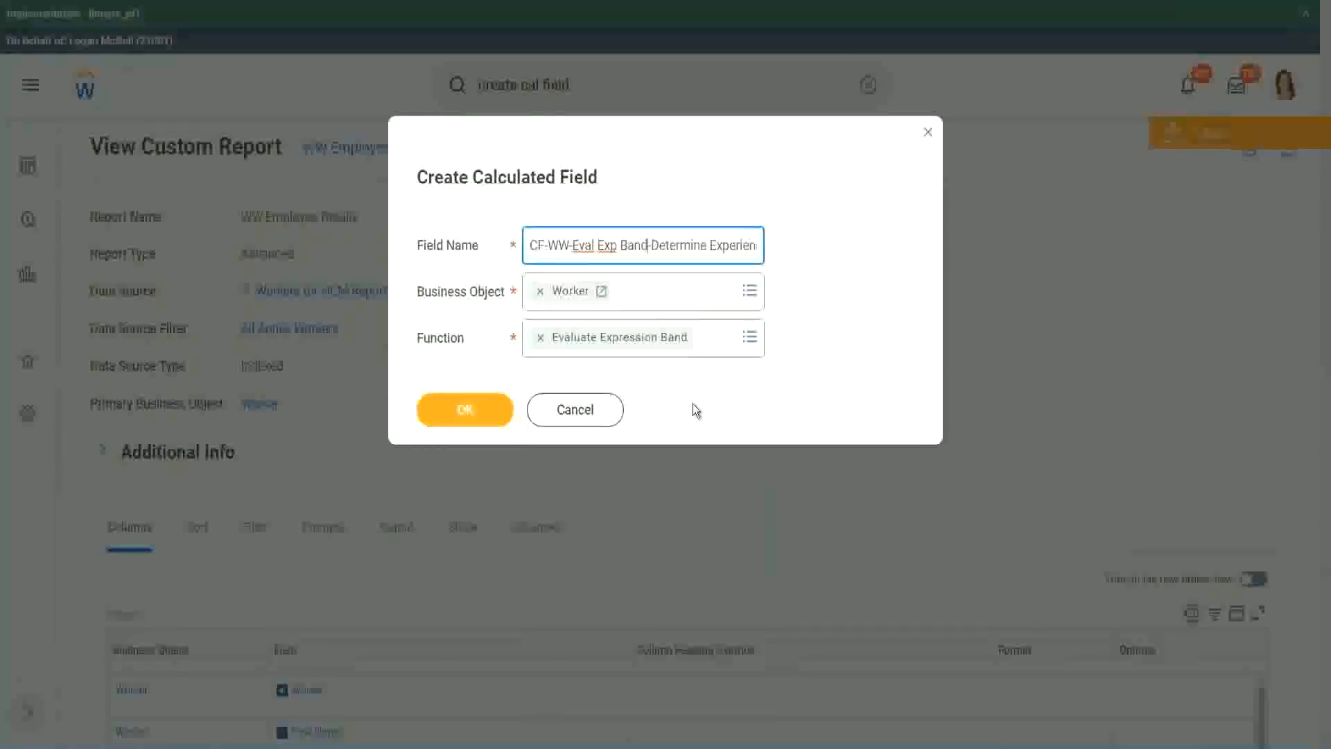
pyautogui.click(469, 411)
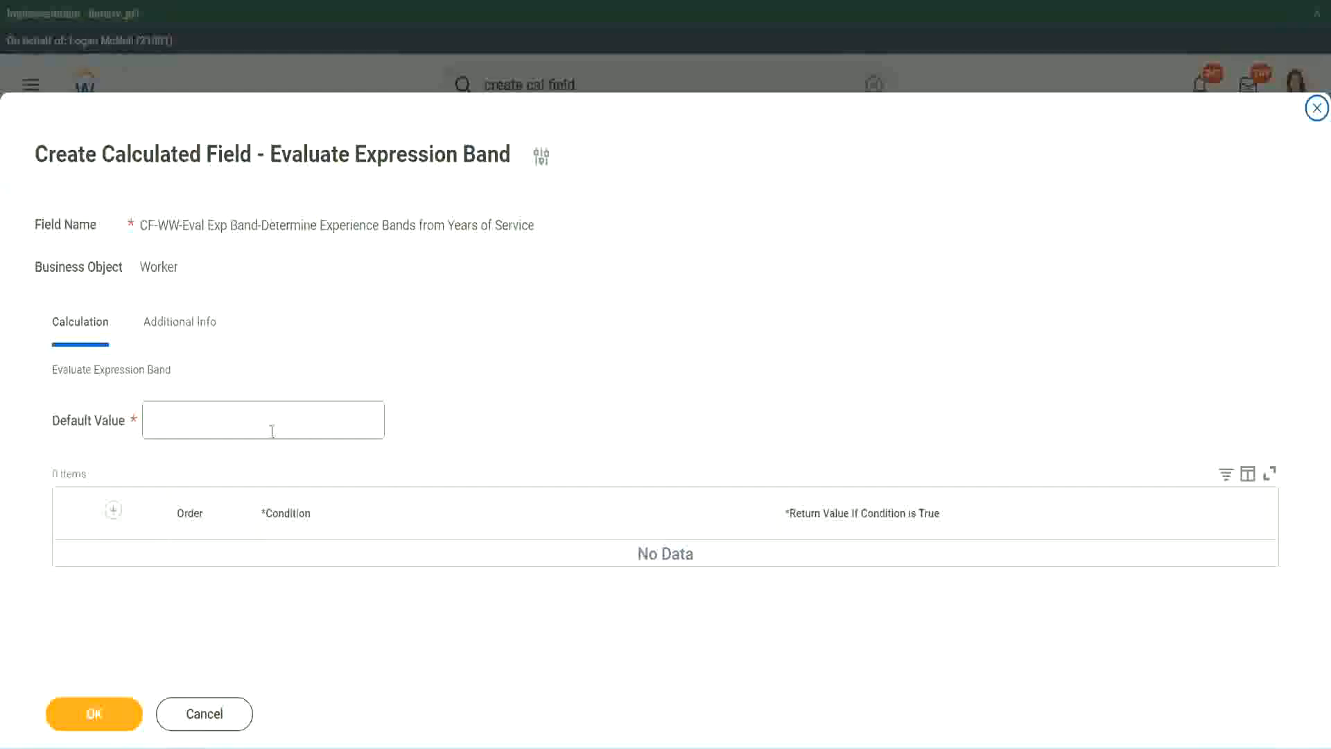
# Set the default value to "-", matching the existing Evaluate Expression field, and add a first condition row
pyautogui.click(193, 428)
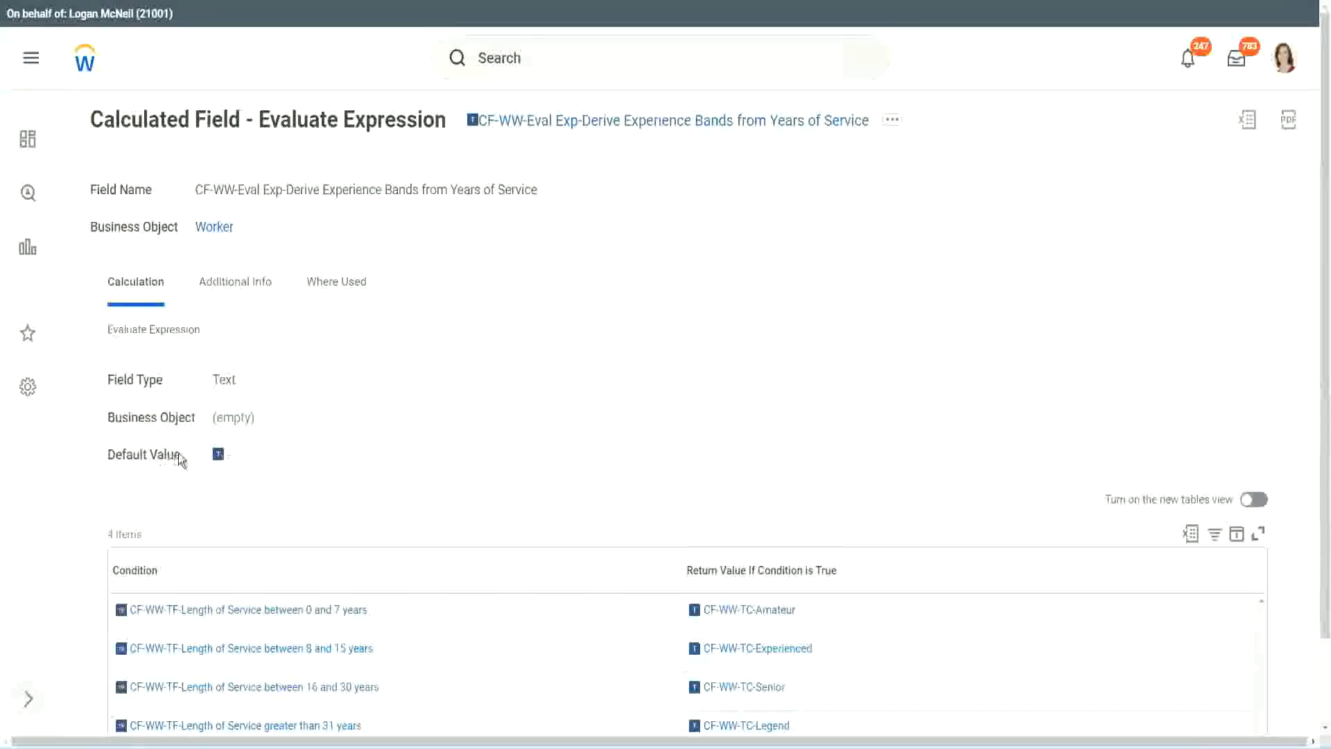
pyautogui.moveTo(224, 458)
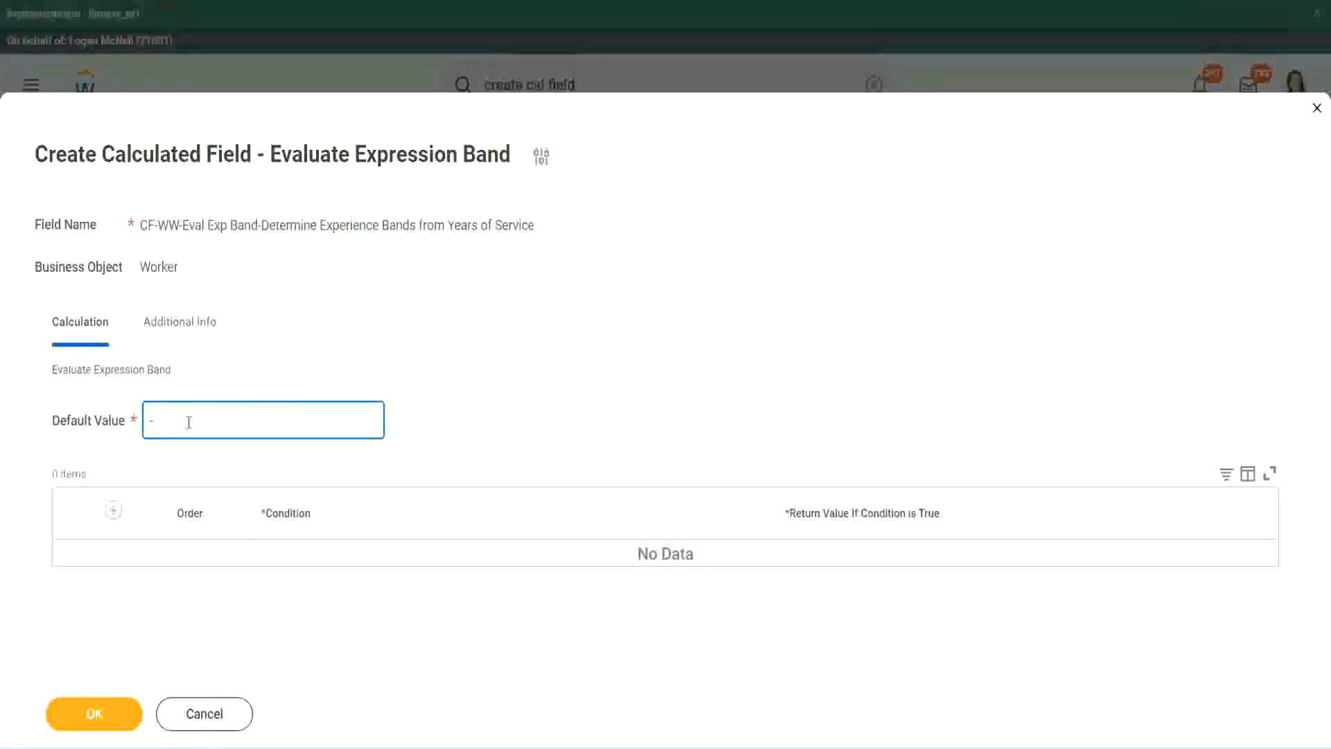
pyautogui.click(113, 510)
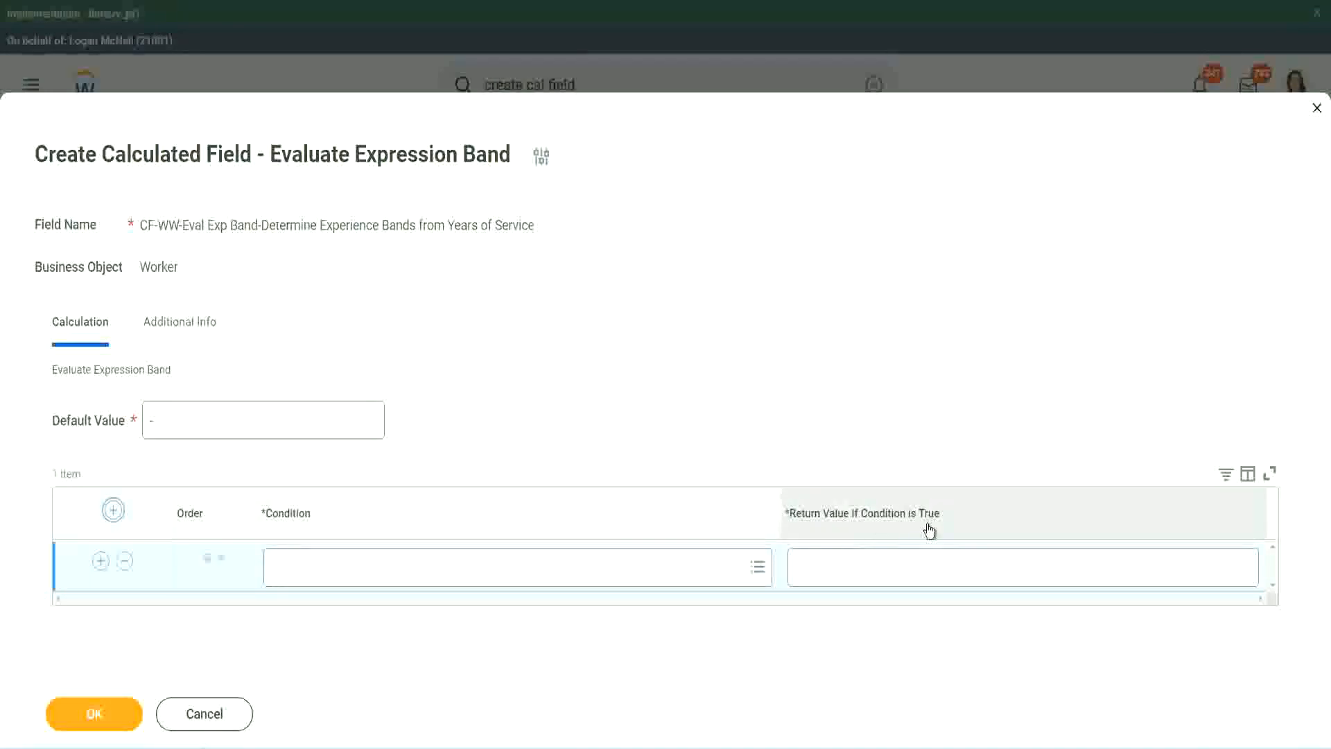
pyautogui.click(866, 565)
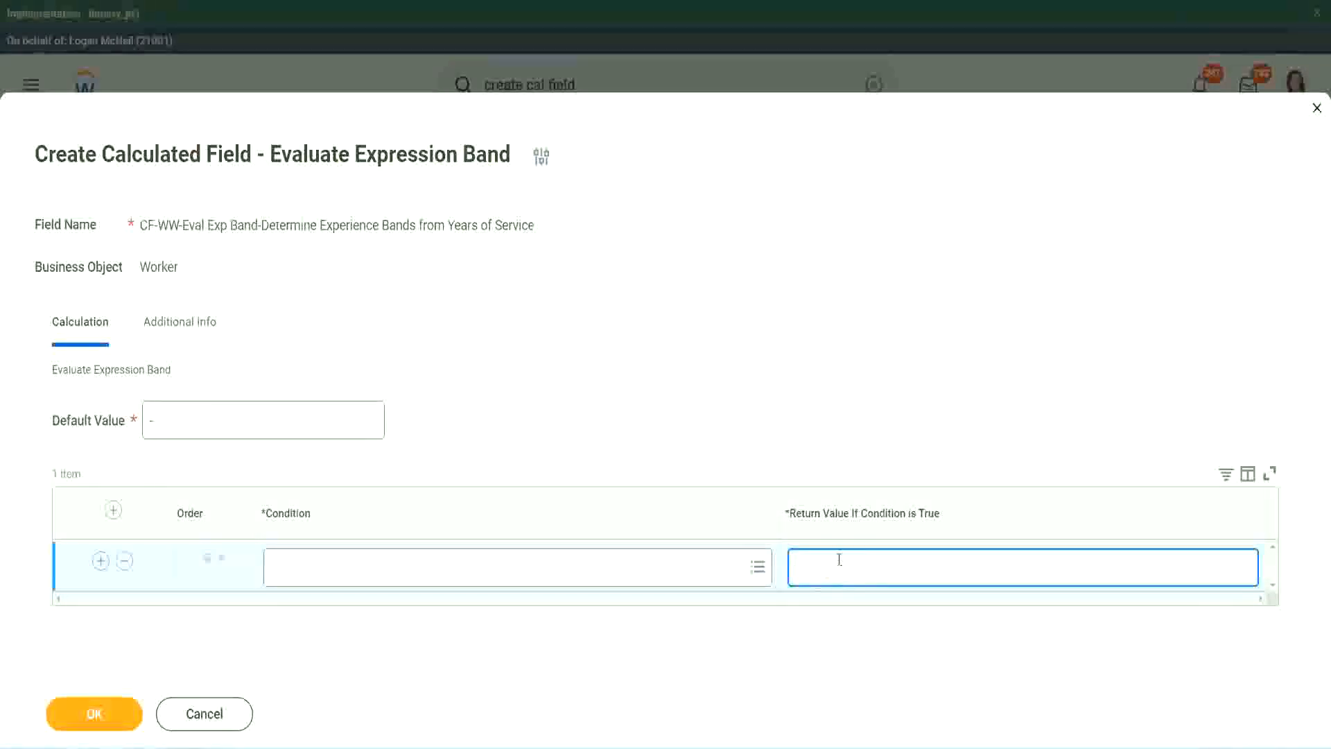
pyautogui.write('adkjdjaidjaijdiaj')
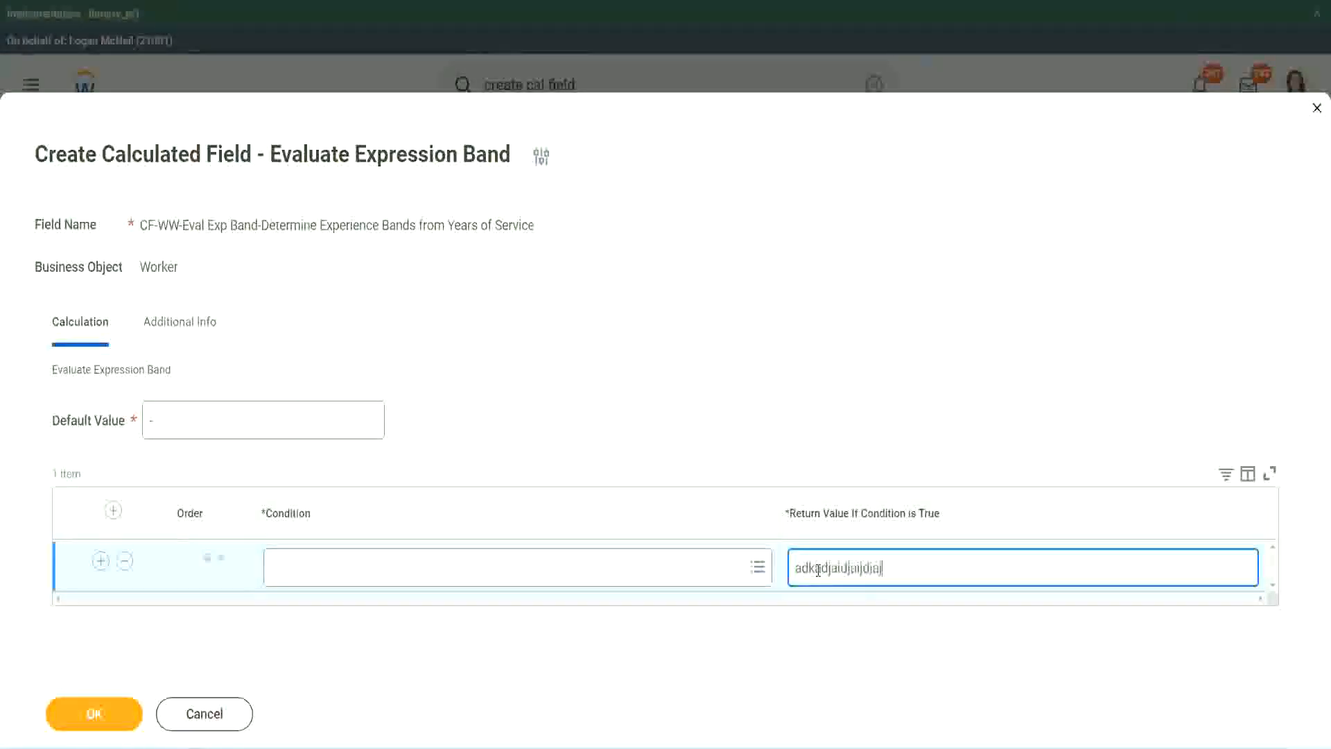
pyautogui.press('BackSpace')
pyautogui.press('BackSpace')
pyautogui.press('BackSpace')
pyautogui.press('BackSpace')
pyautogui.press('BackSpace')
pyautogui.press('BackSpace')
pyautogui.press('BackSpace')
pyautogui.press('BackSpace')
pyautogui.press('BackSpace')
pyautogui.press('BackSpace')
pyautogui.press('BackSpace')
pyautogui.press('BackSpace')
pyautogui.press('BackSpace')
pyautogui.press('BackSpace')
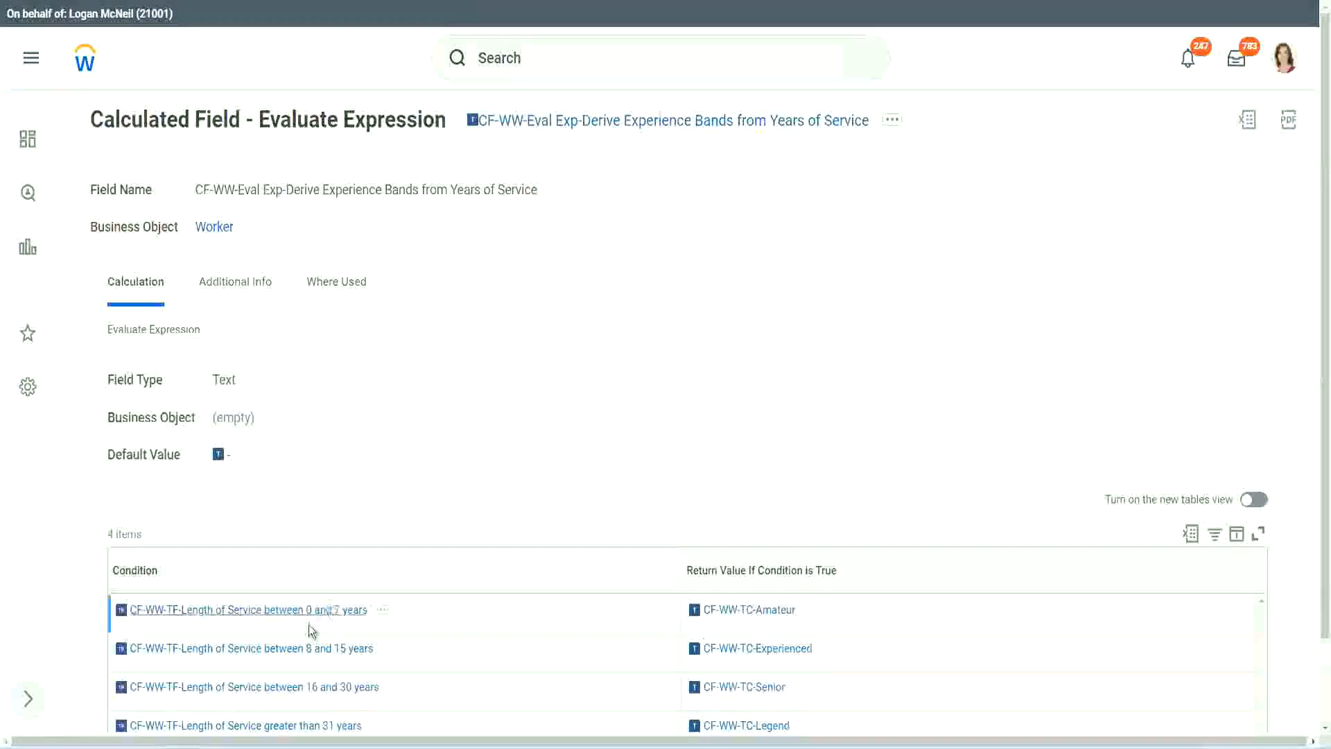
# Copy "CF-WW-TF-Length of Service between 0 and 7 years" from the existing field as the first condition and give it the return value "Amateur"
pyautogui.rightClick(306, 616)
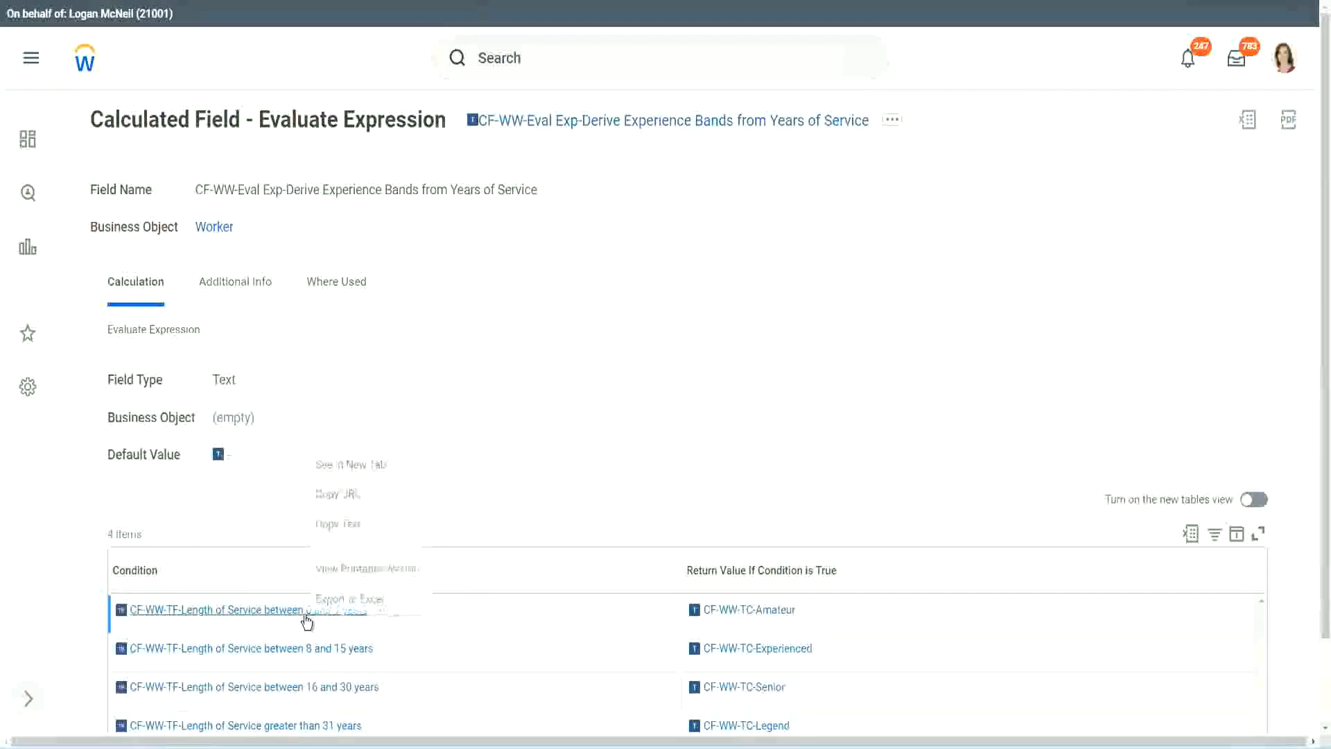
pyautogui.click(362, 525)
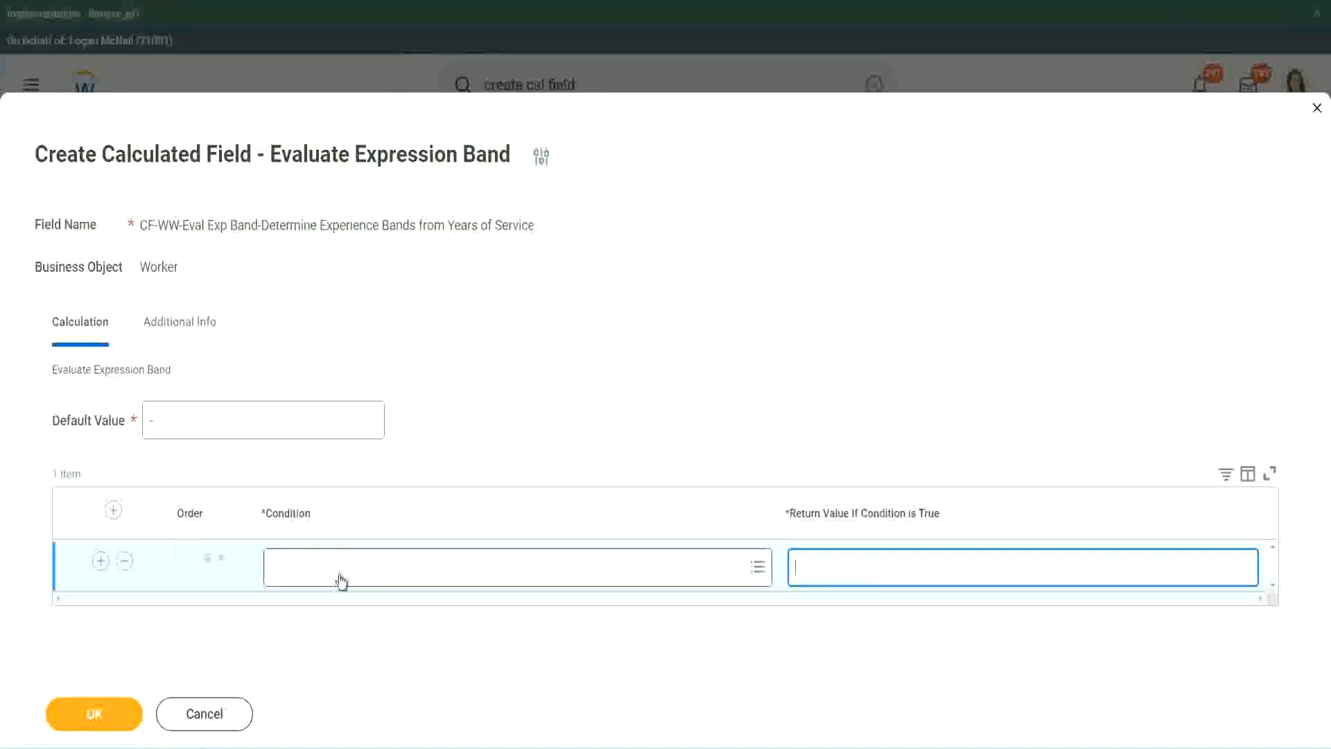
pyautogui.click(337, 574)
pyautogui.hotkey('ctrl', 'v')
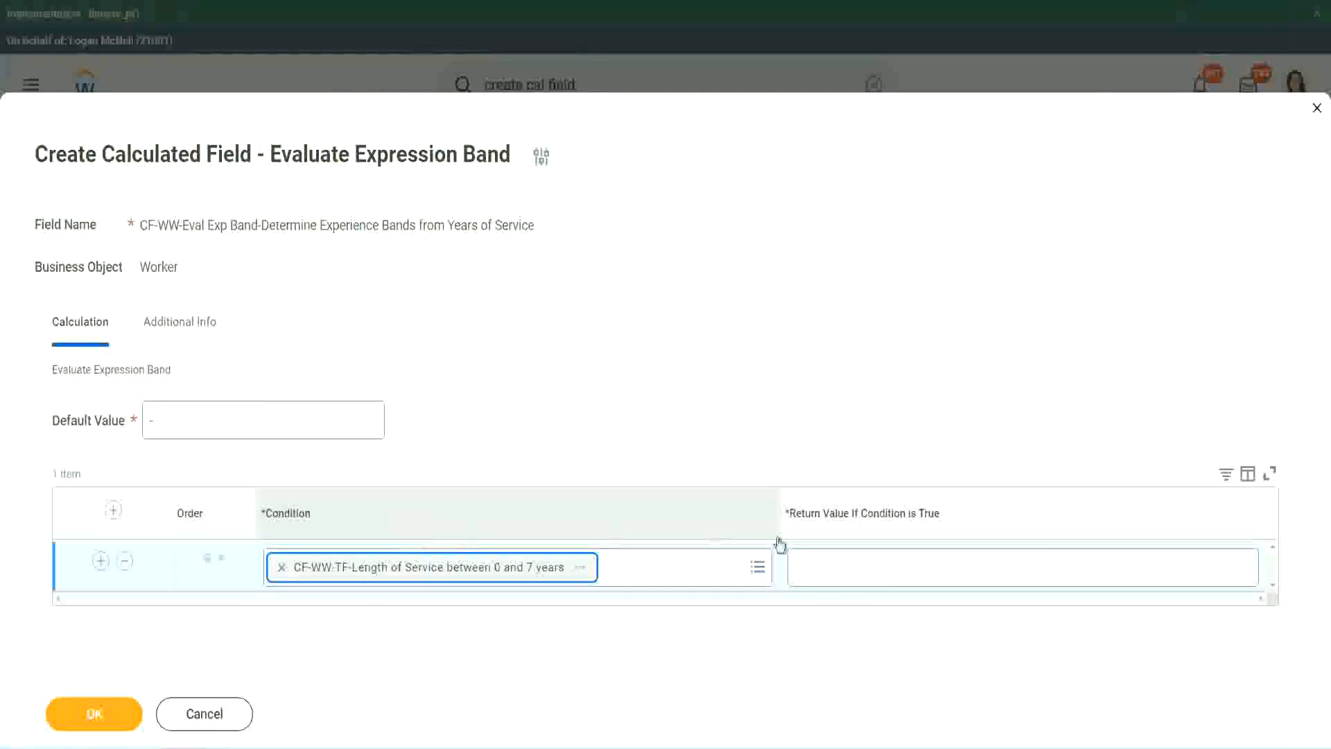
pyautogui.click(841, 555)
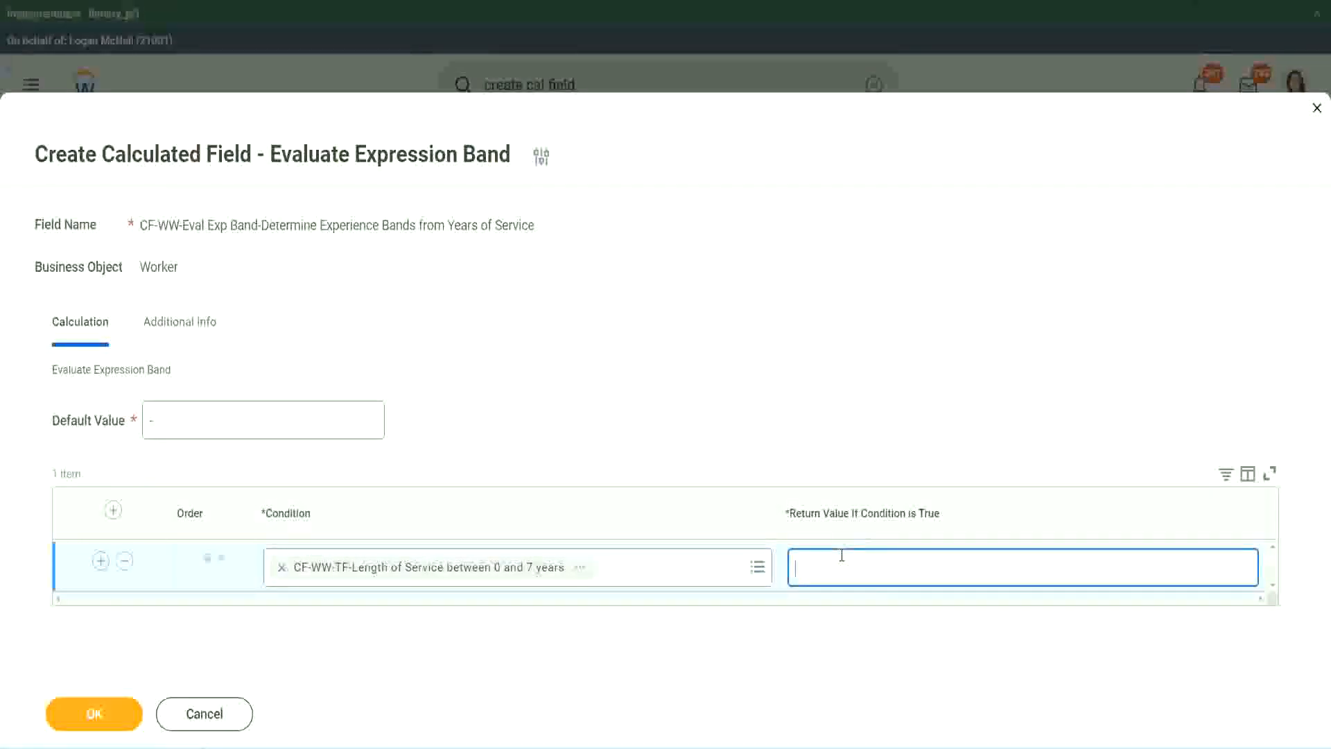
pyautogui.write('Amateur')
# Add three more empty condition rows below the Amateur row
pyautogui.click(100, 560)
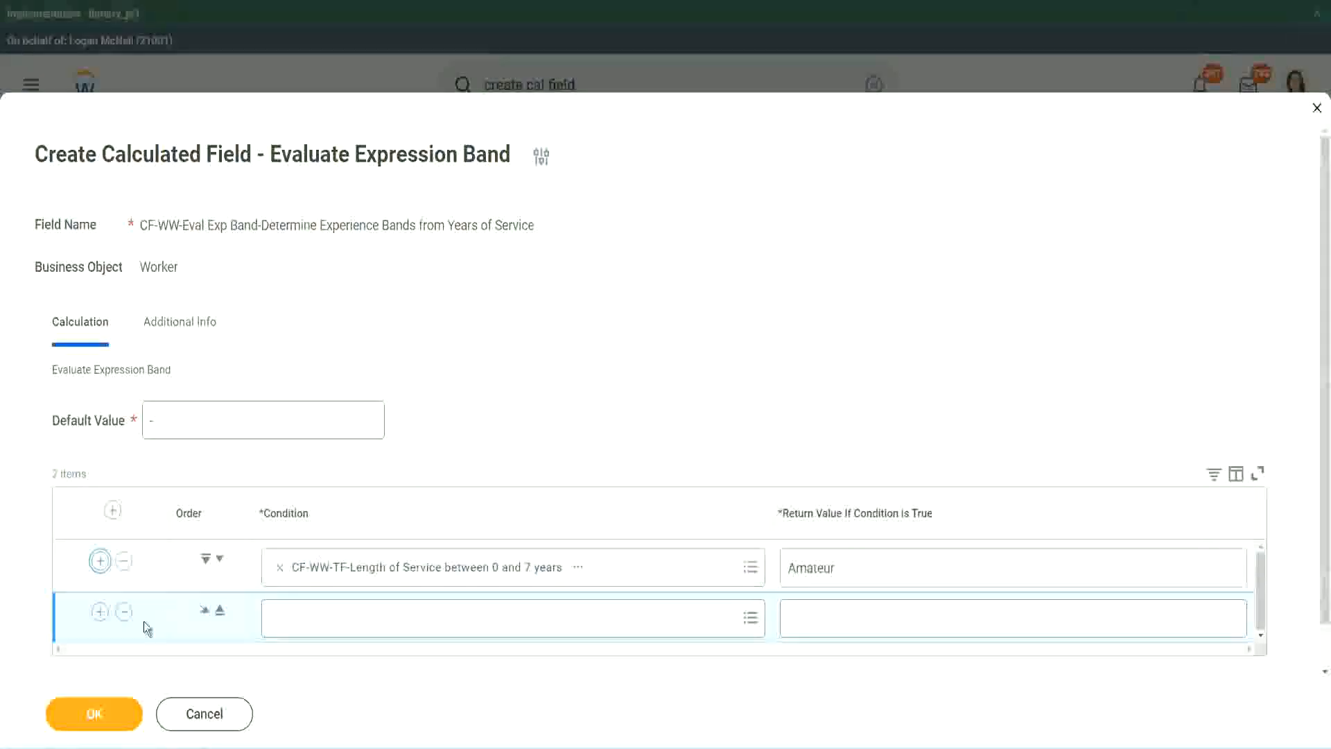
pyautogui.click(100, 611)
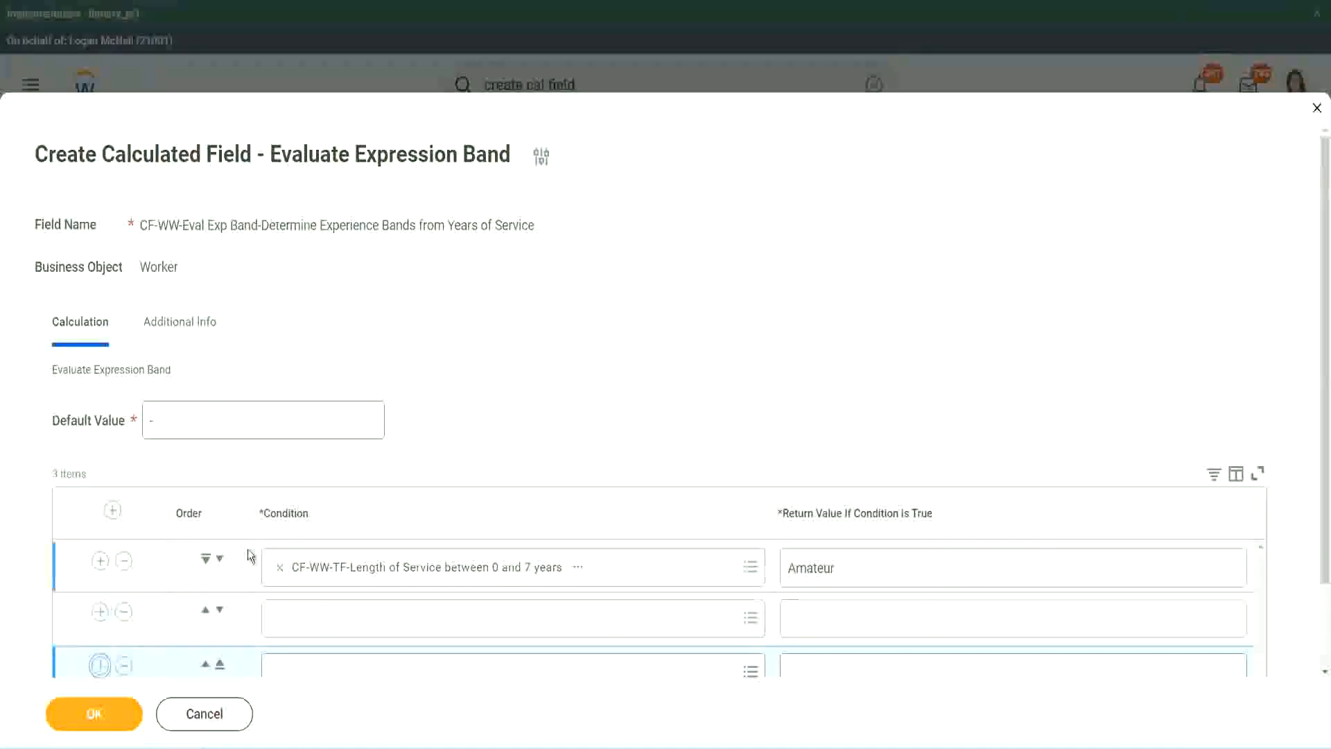
pyautogui.scroll(-2, 229, 561)
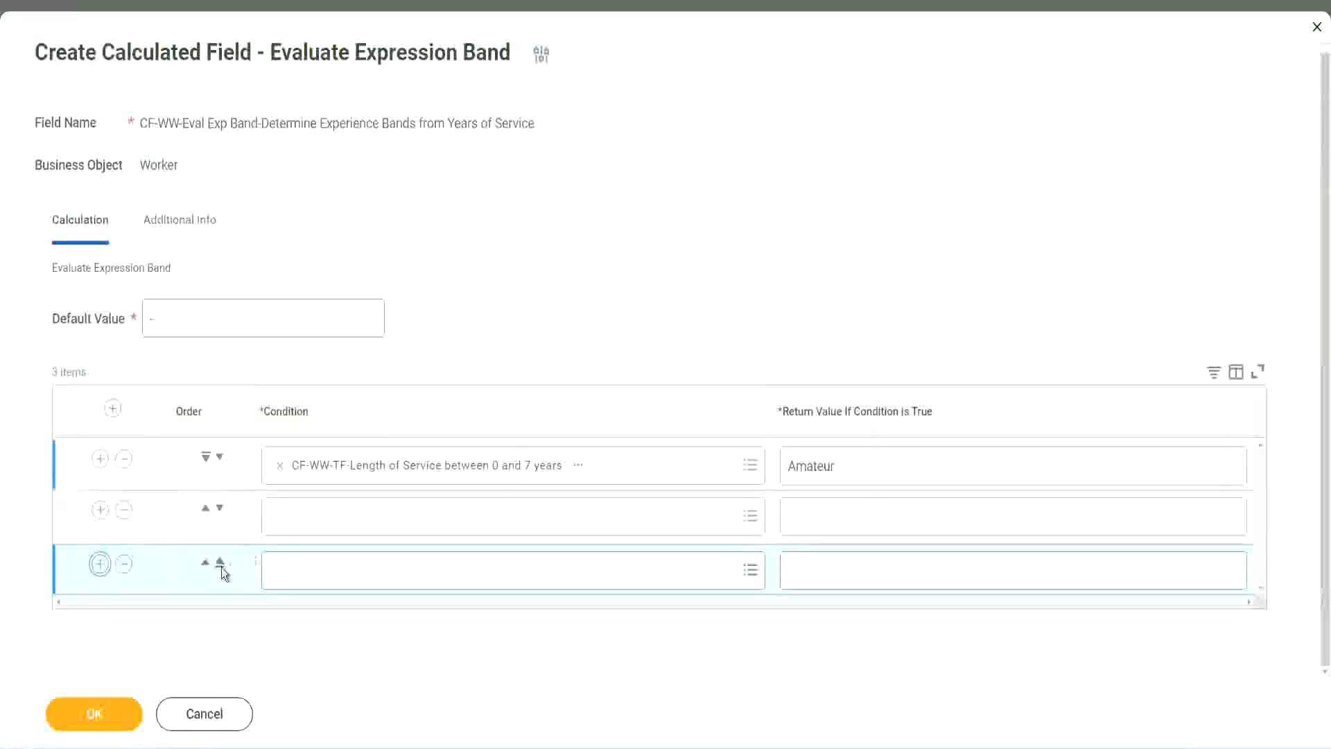
pyautogui.click(100, 563)
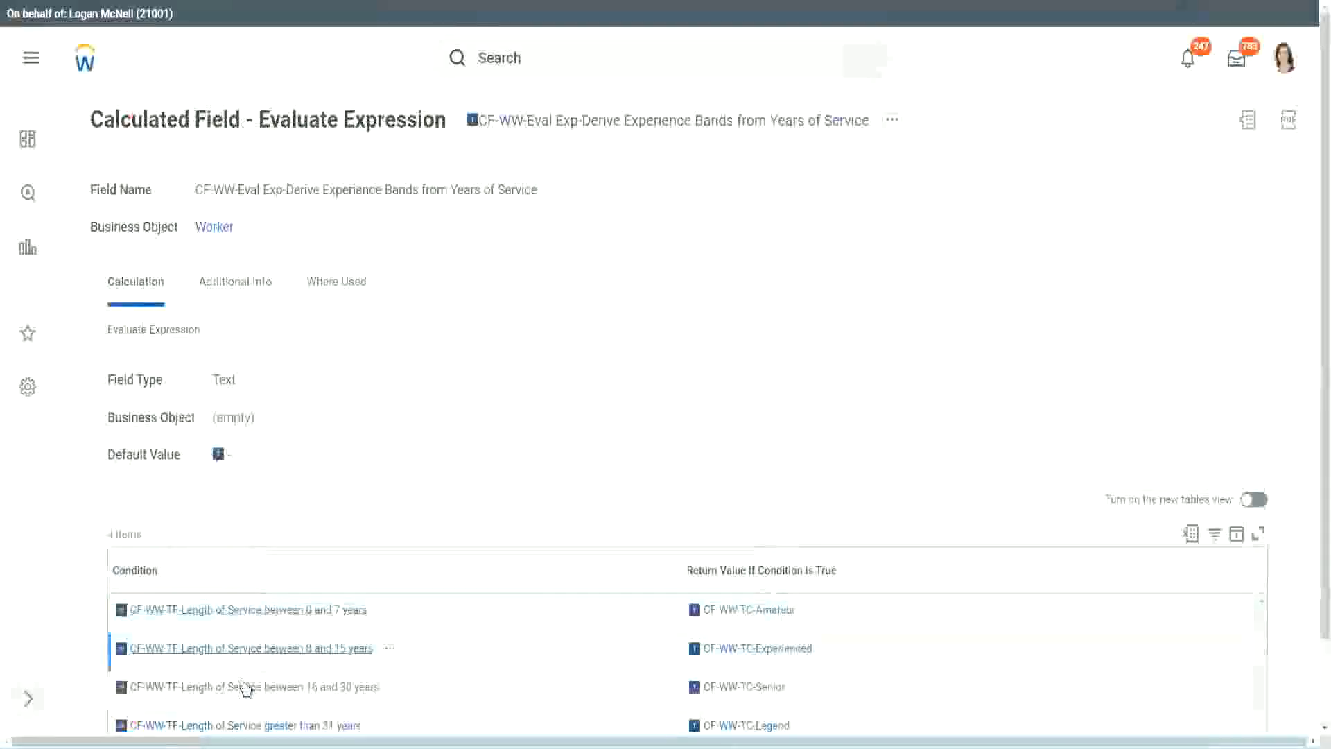
# Copy "CF-WW-TF-Length of Service between 16 and 30 years" from the existing field into the second row and move that row down one place
pyautogui.rightClick(246, 684)
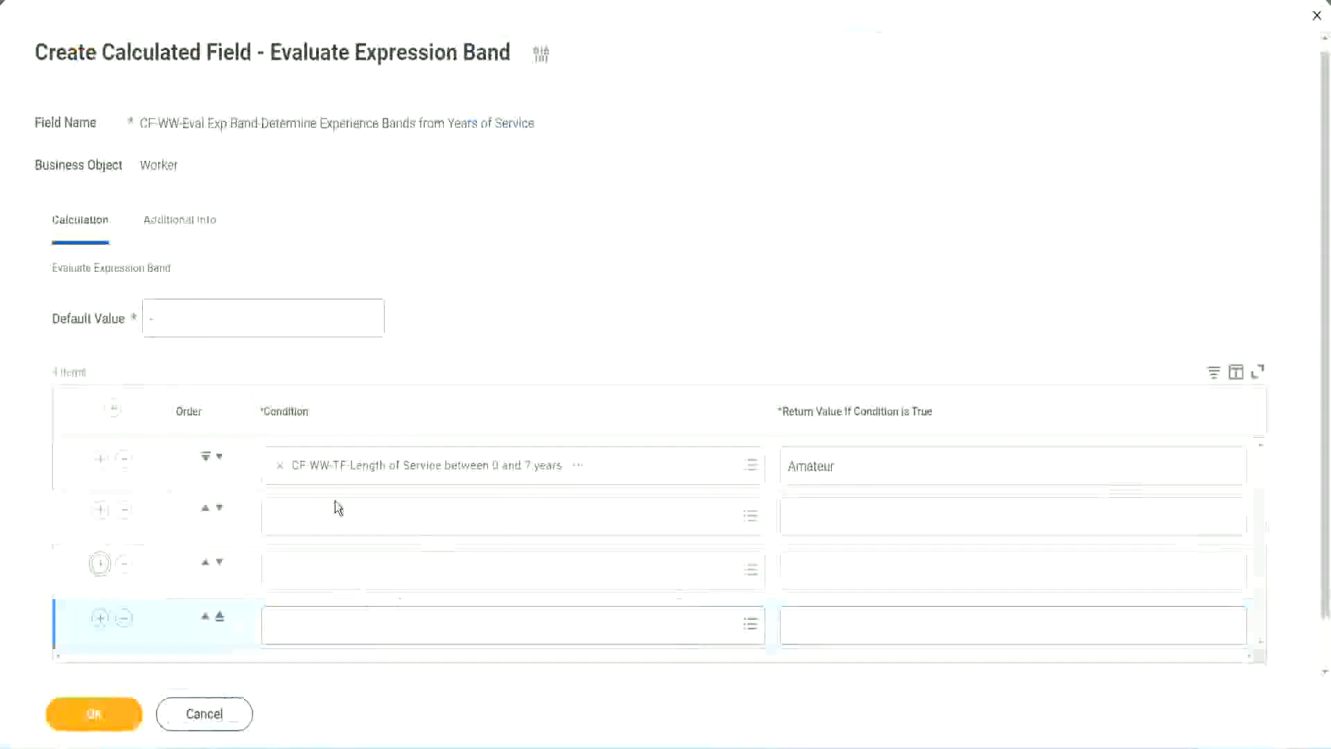
pyautogui.click(338, 513)
pyautogui.write('CF-WW-TF-Length of Service between 16 and 30 years')
pyautogui.press('Return')
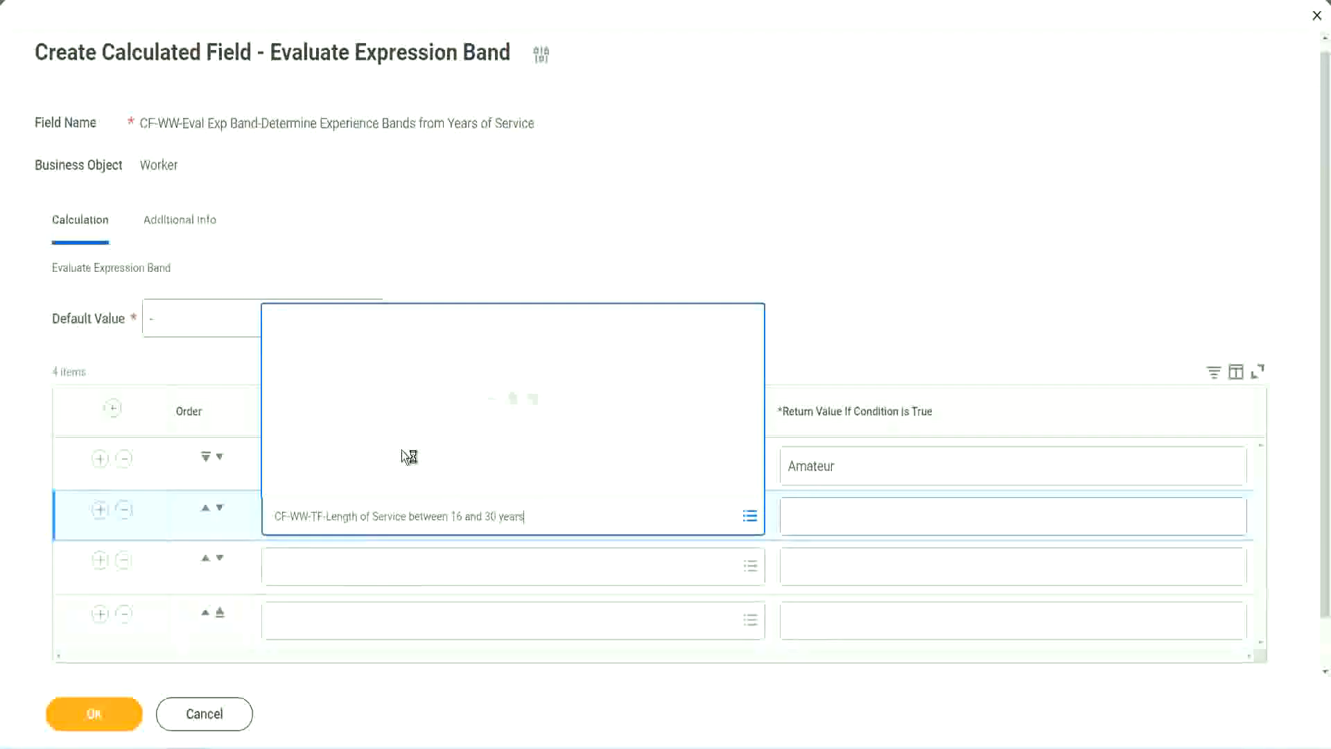
pyautogui.click(219, 509)
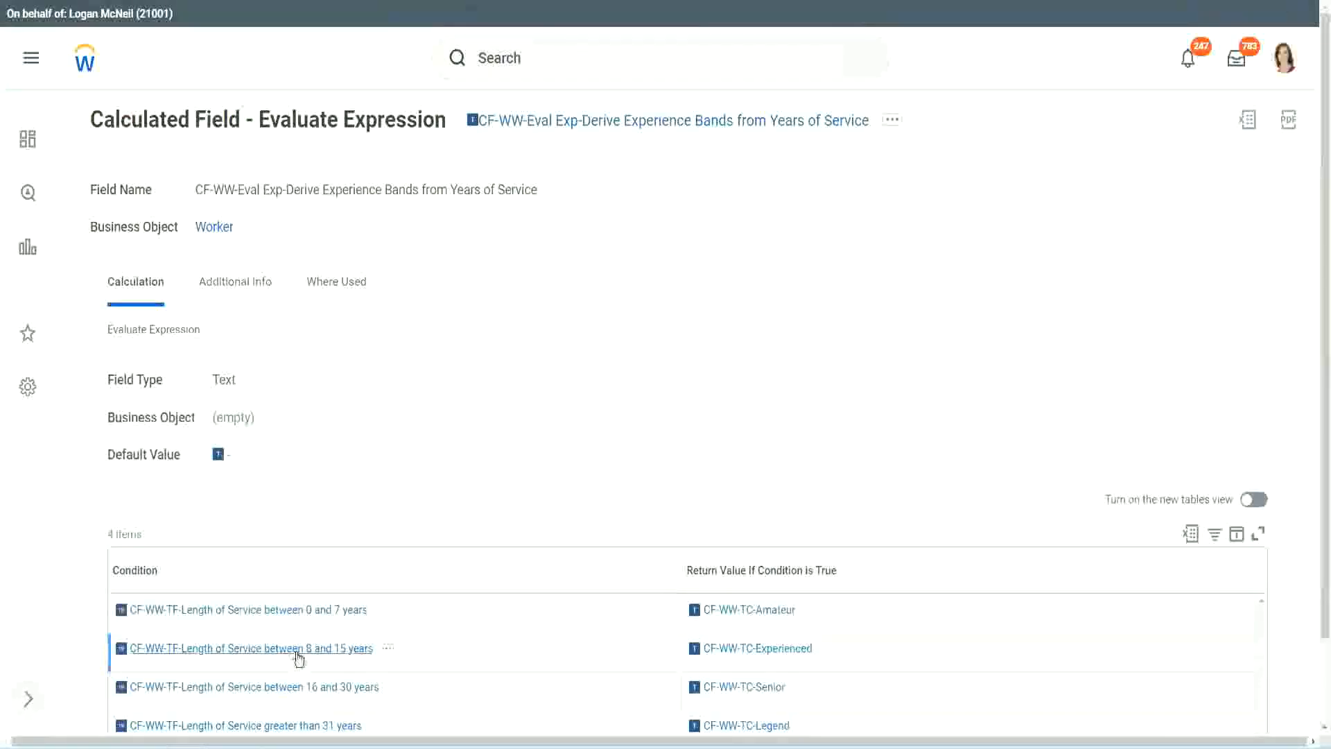
# Copy "CF-WW-TF-Length of Service between 8 and 15 years" from the existing field into the second row's condition
pyautogui.rightClick(299, 659)
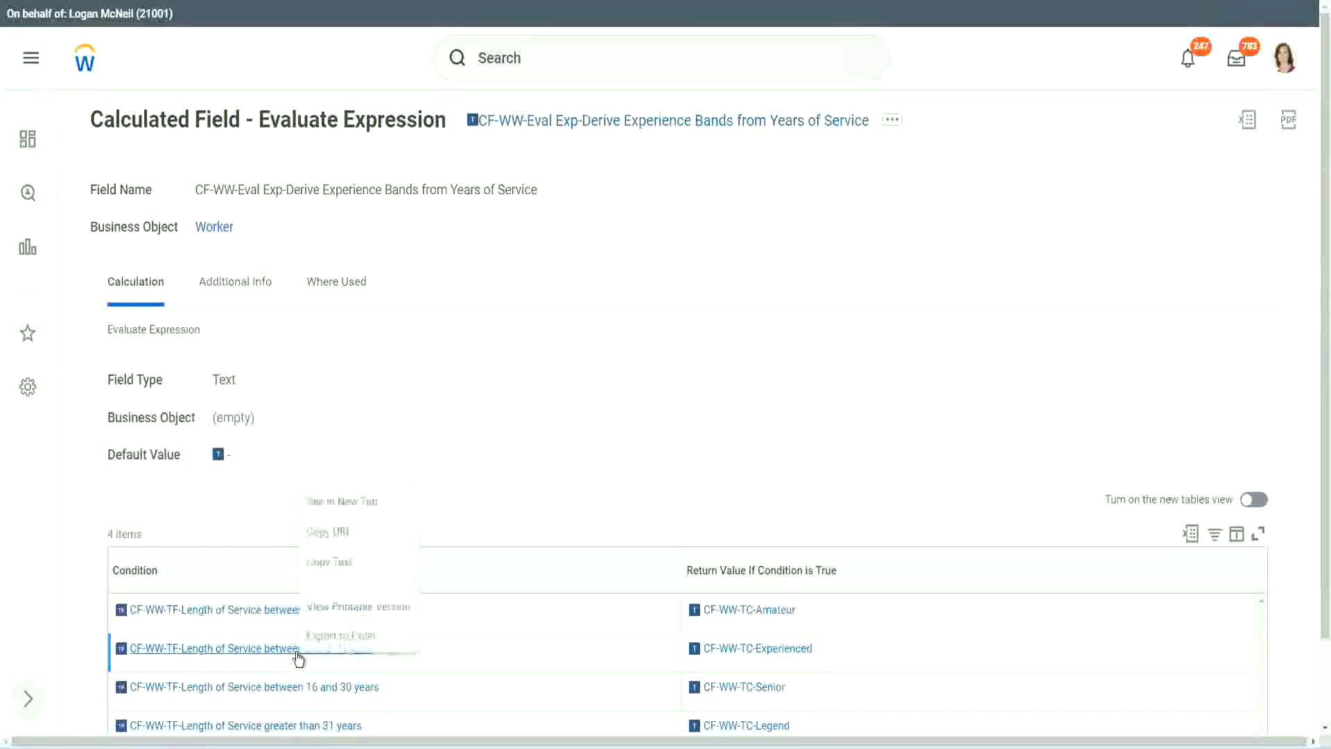
pyautogui.click(333, 559)
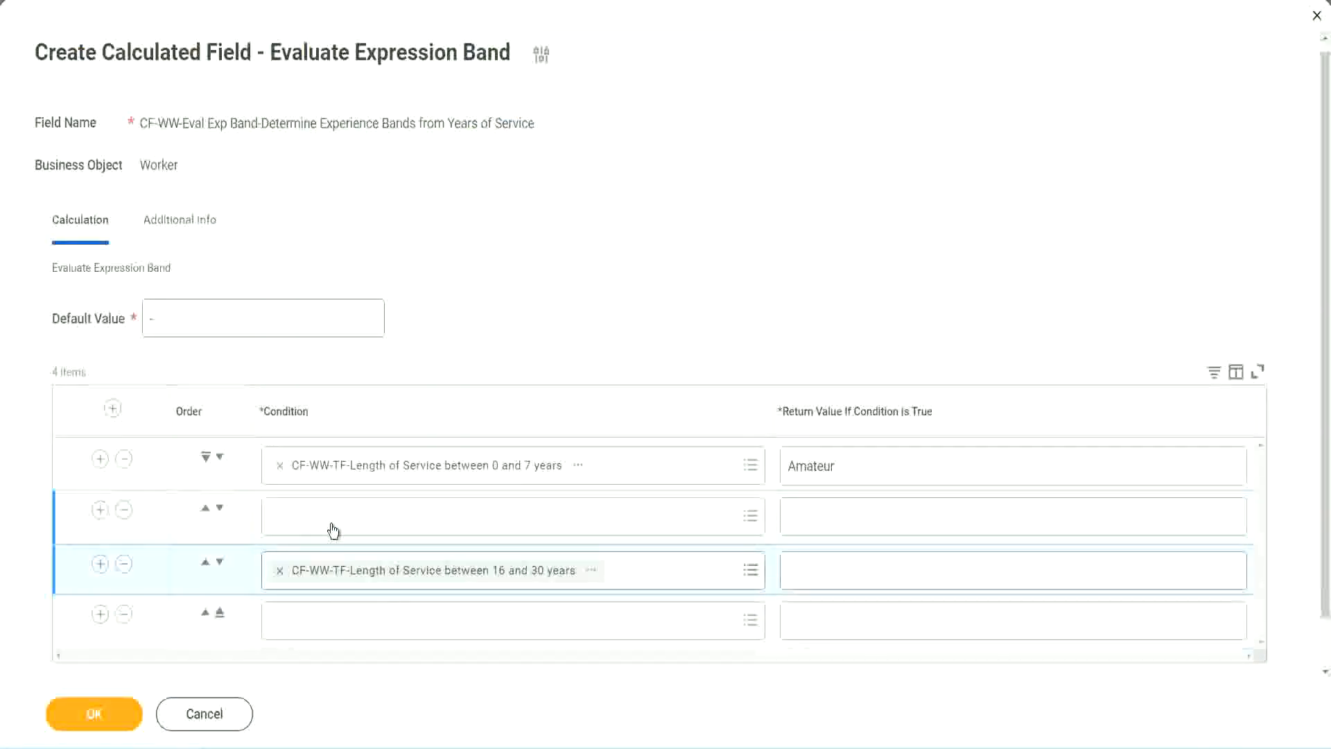
pyautogui.click(333, 530)
pyautogui.write('CF-WW-TF-Length of Service between 8 and 15 years')
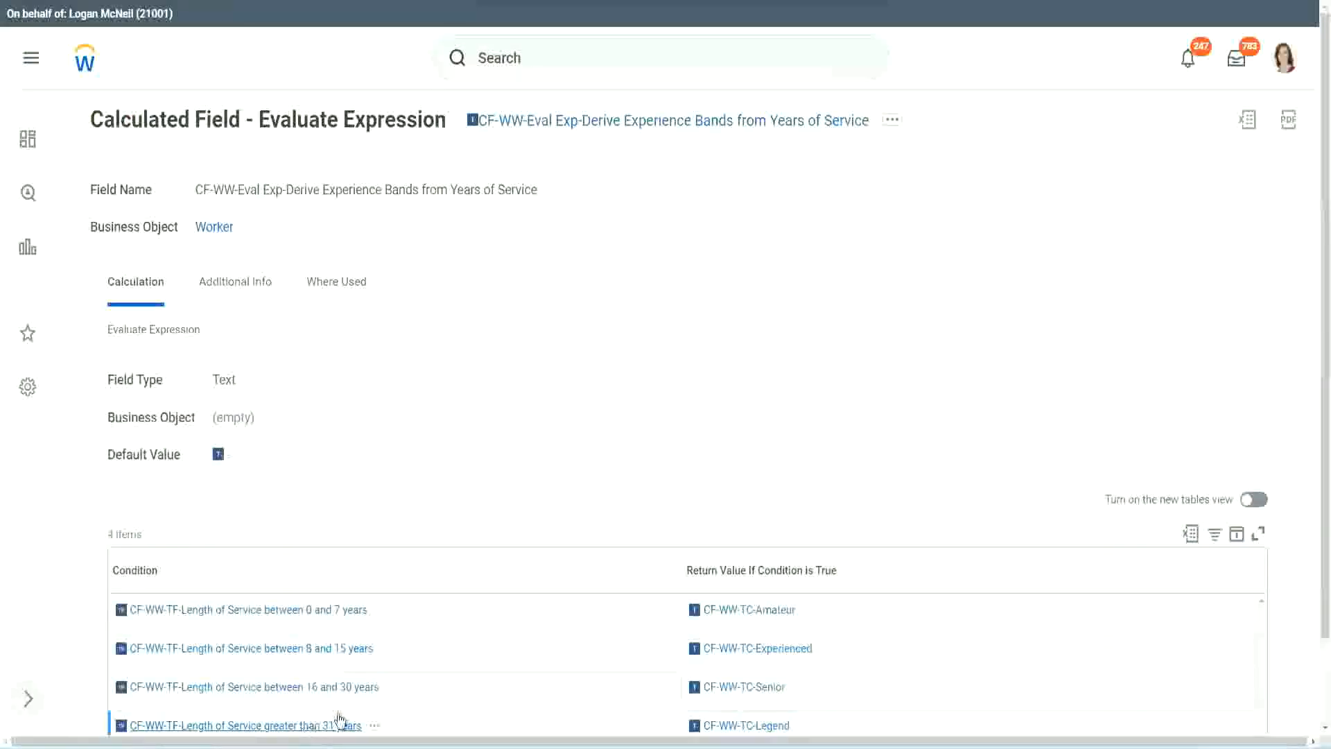
# Copy "CF-WW-TF-Length of Service greater than 31 years" from the existing field into the fourth row's condition
pyautogui.rightClick(340, 720)
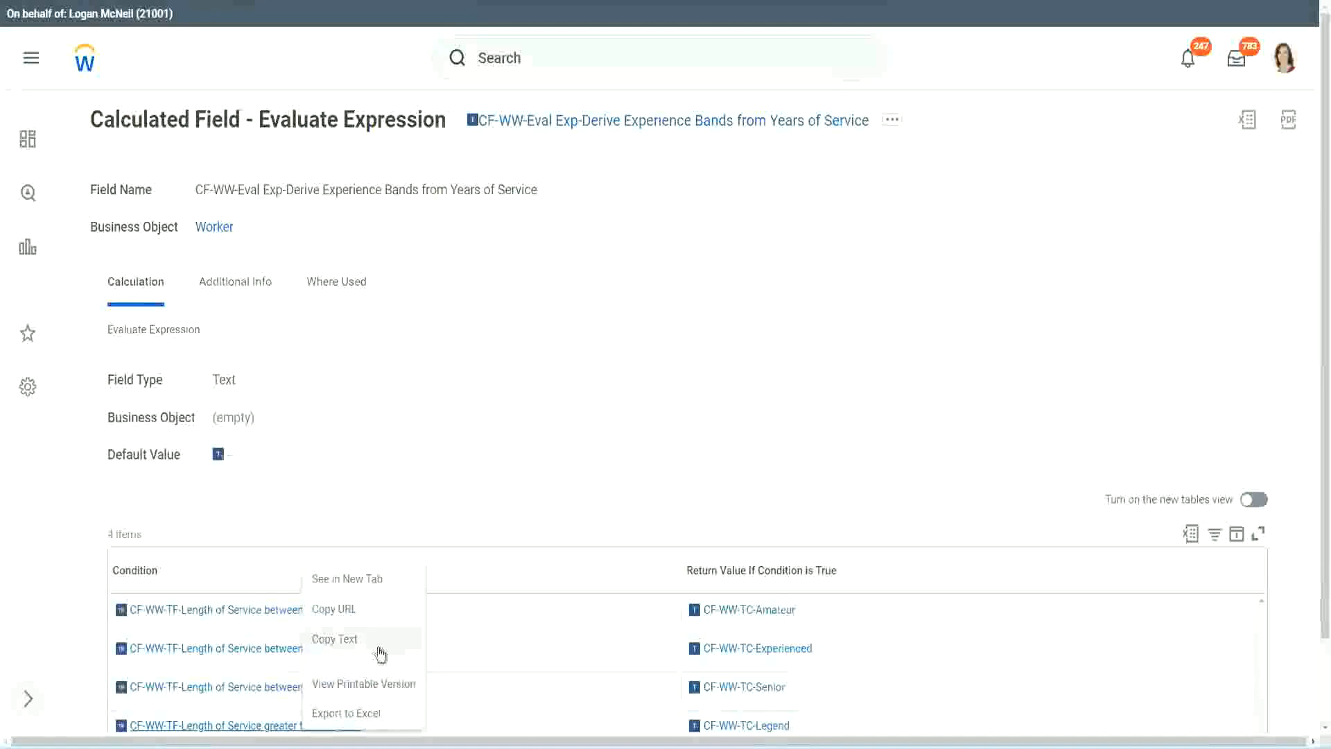
pyautogui.click(380, 652)
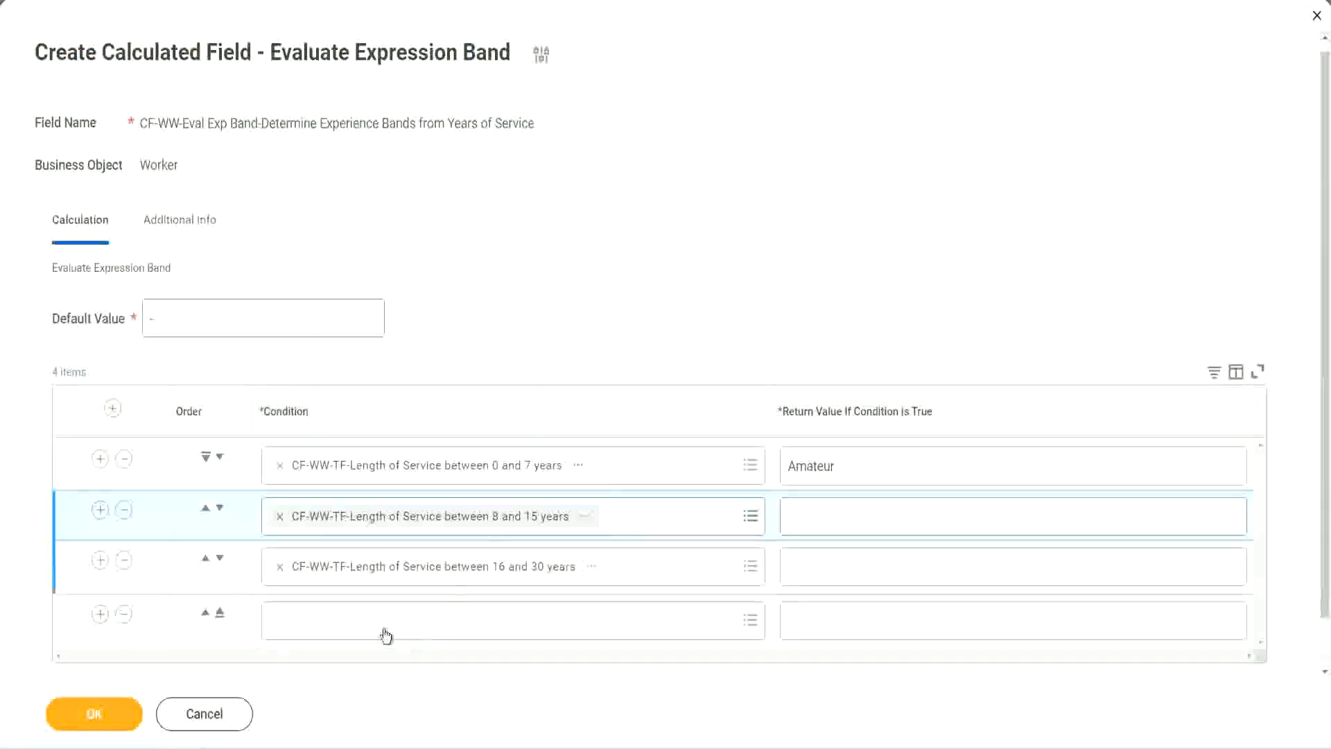
pyautogui.click(381, 628)
pyautogui.hotkey('ctrl', 'v')
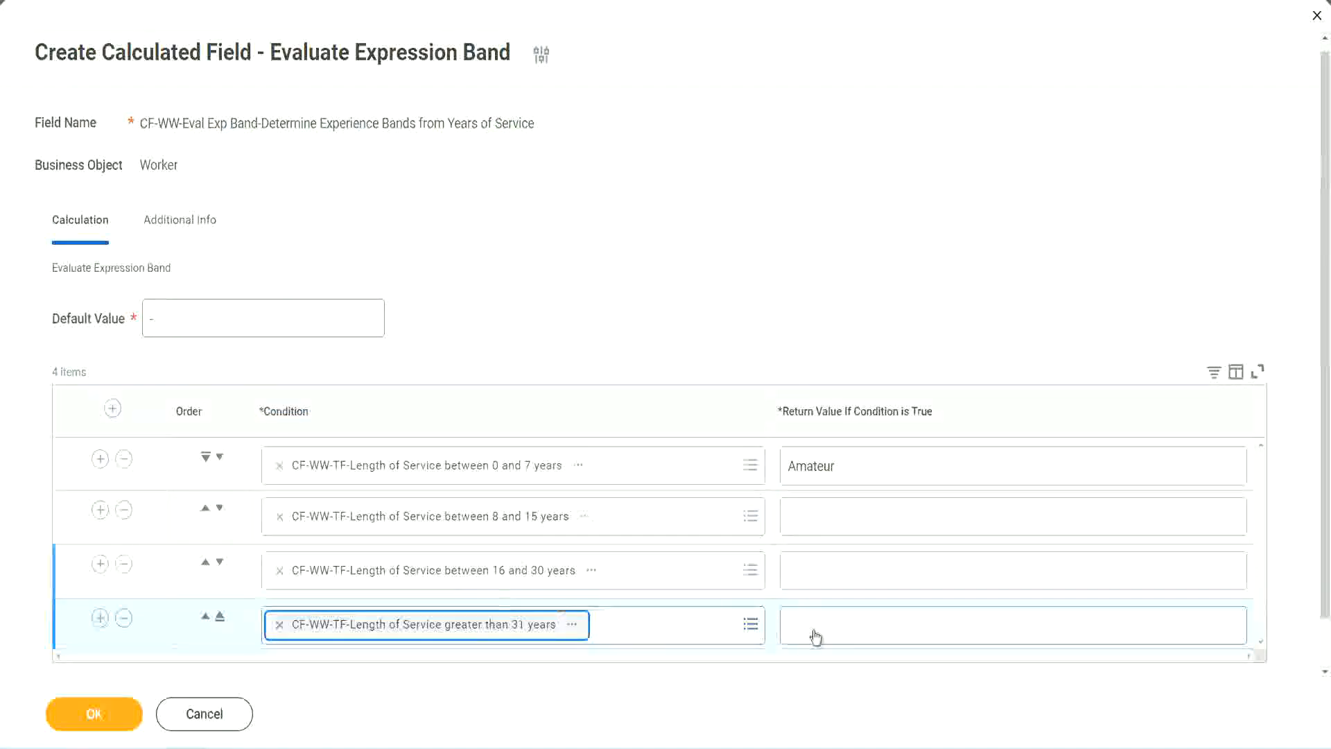
# Set the return values to Experienced for 8–15 years, Senior for 16–30 and Legend for over 31, and save the calculated field
pyautogui.click(870, 622)
pyautogui.write('Le')
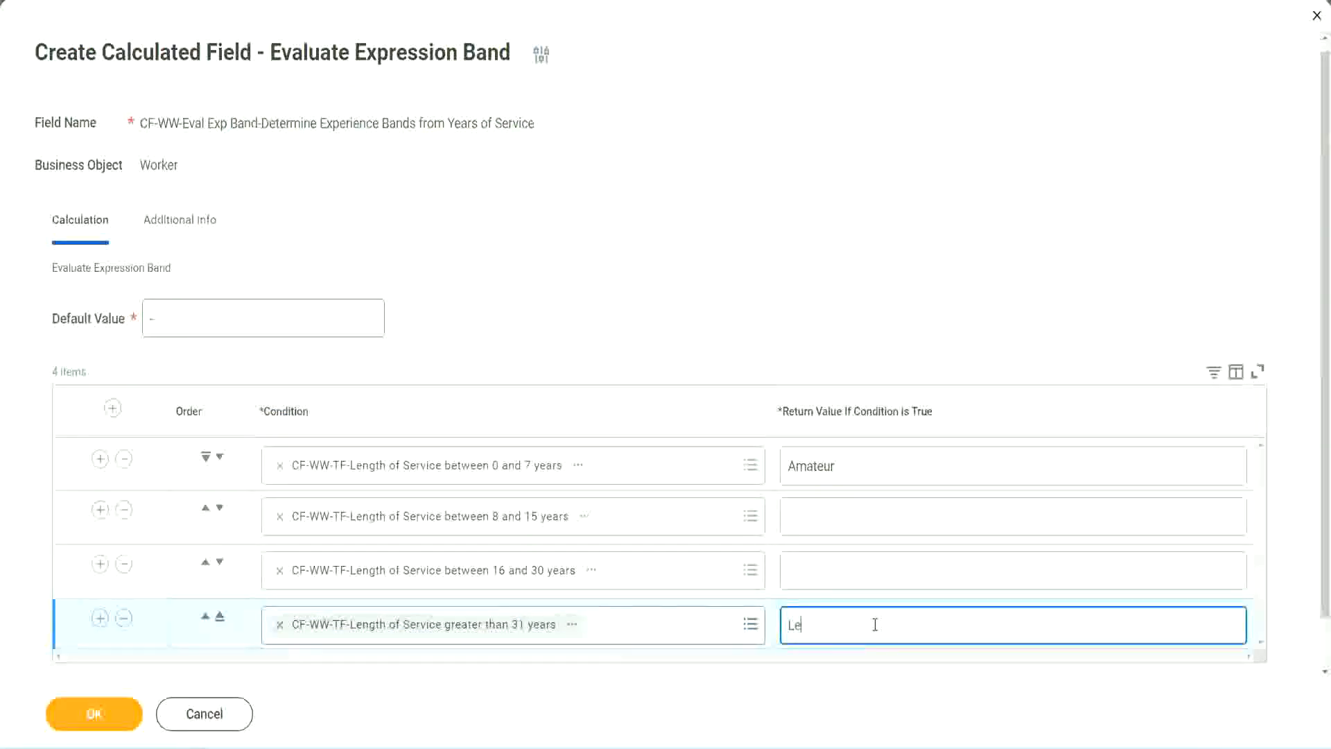
pyautogui.write('gend')
pyautogui.click(818, 568)
pyautogui.write('Senior')
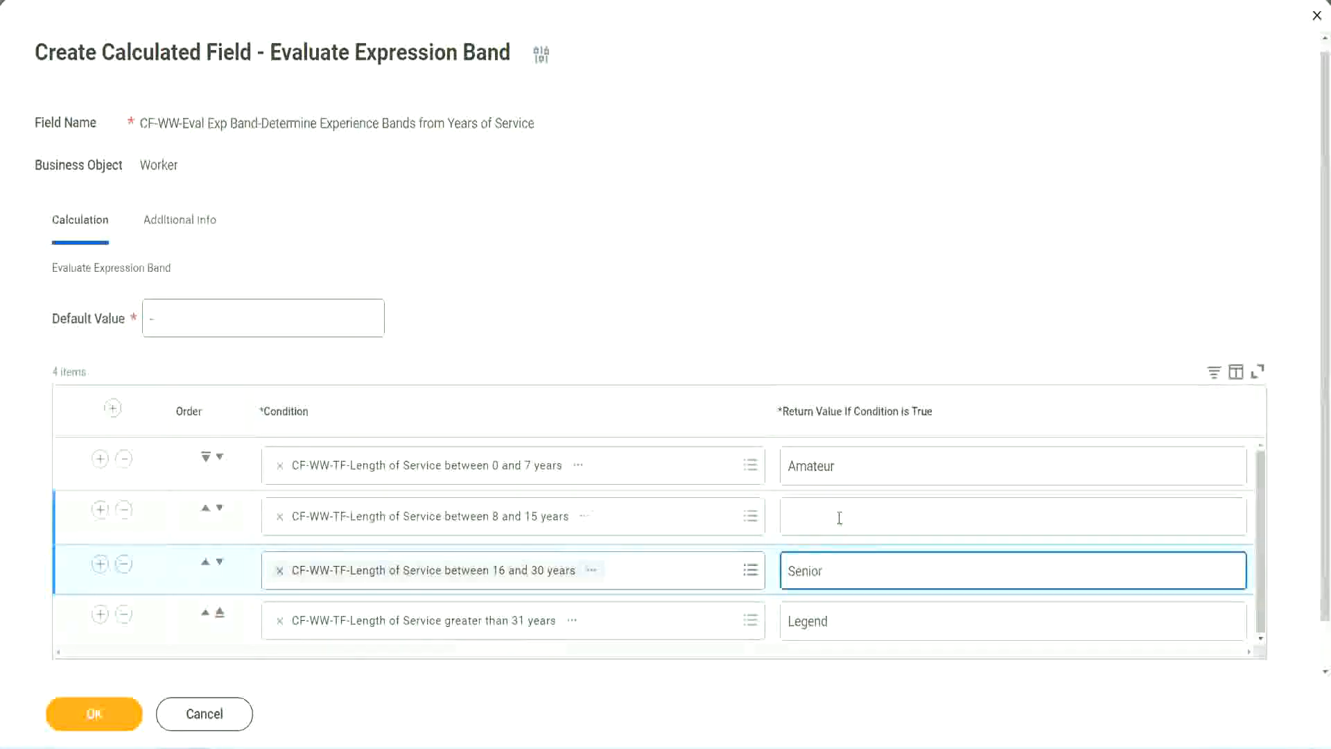
pyautogui.click(838, 518)
pyautogui.write('Ex')
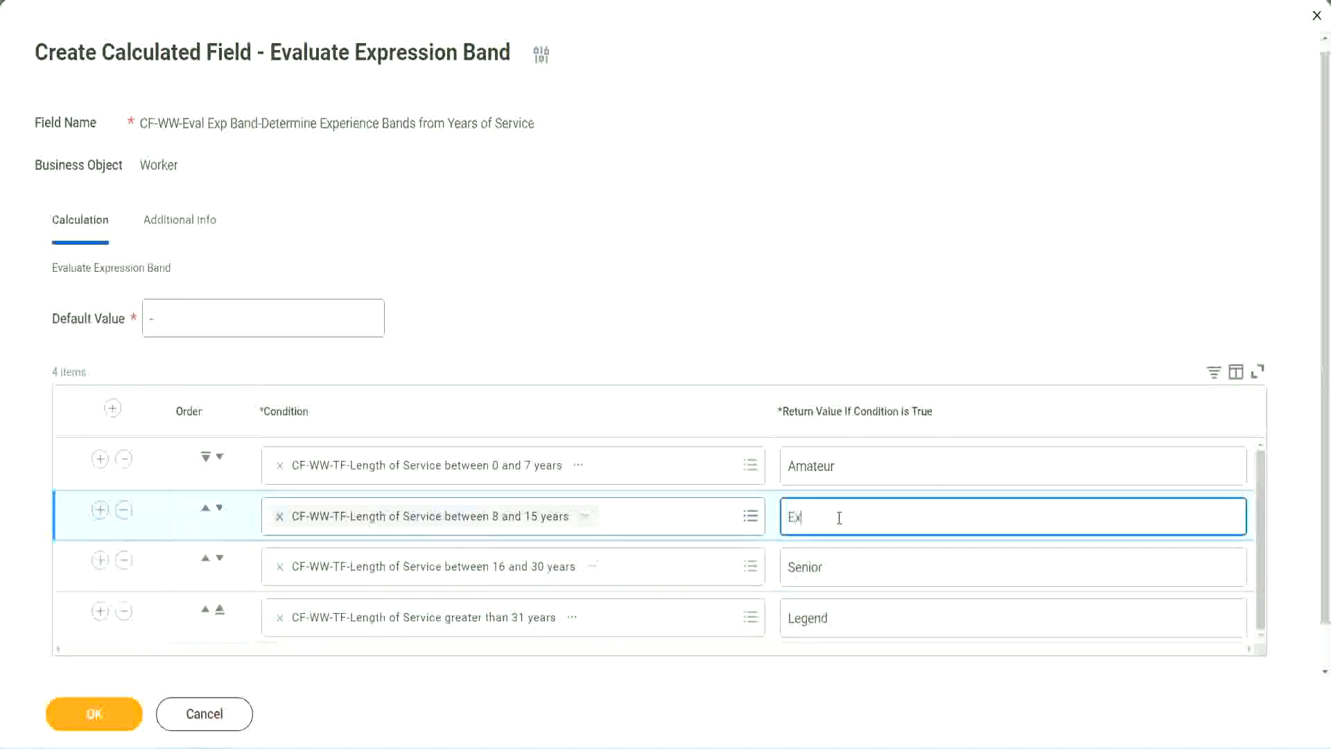
pyautogui.write('perienced')
pyautogui.click(117, 719)
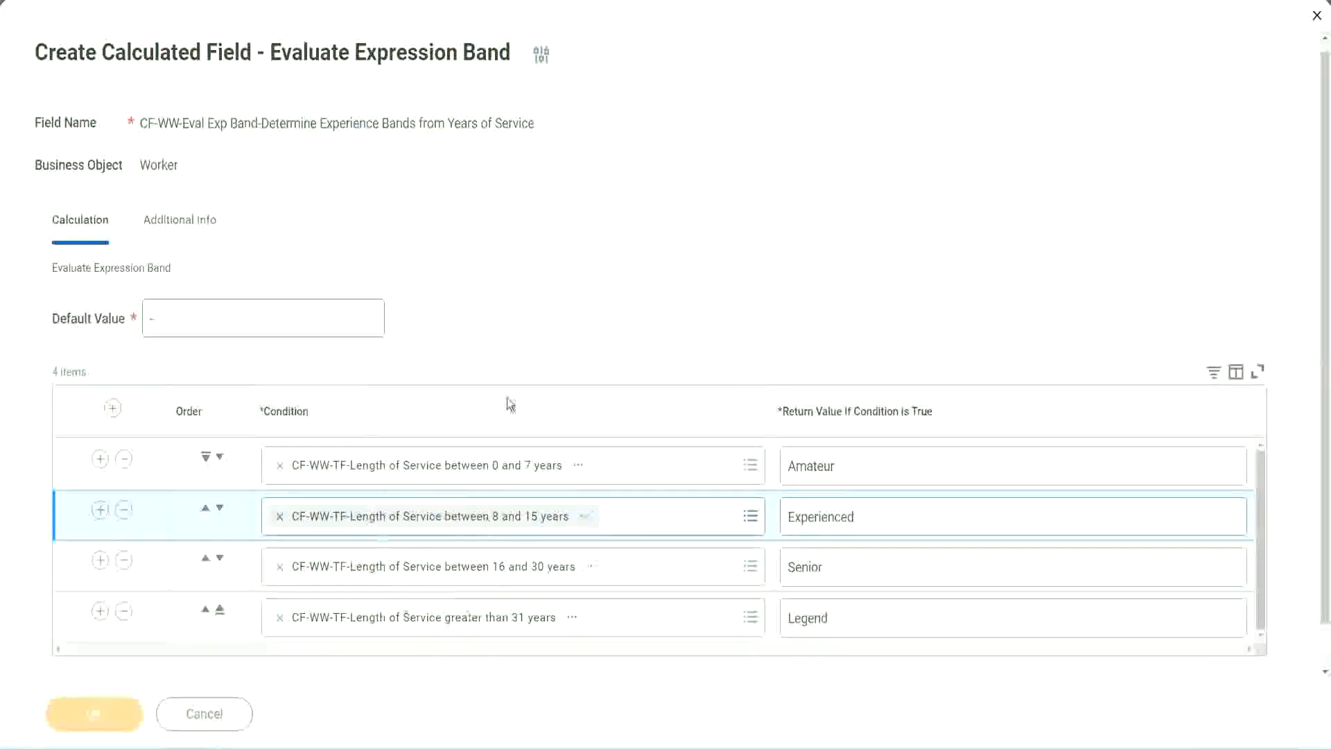
# Review the return value of each condition in the saved field and copy the calculated field's name
pyautogui.scroll(-3, 455, 422)
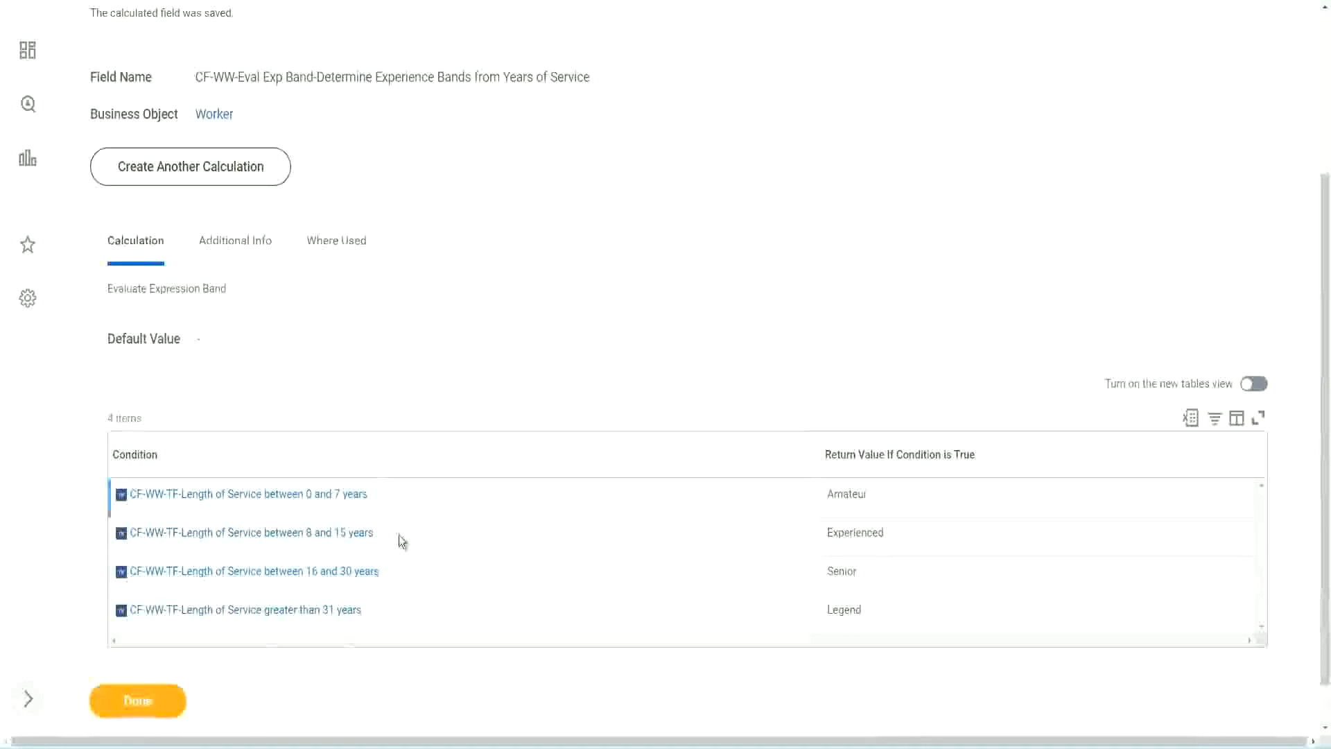
pyautogui.doubleClick(849, 493)
pyautogui.doubleClick(854, 532)
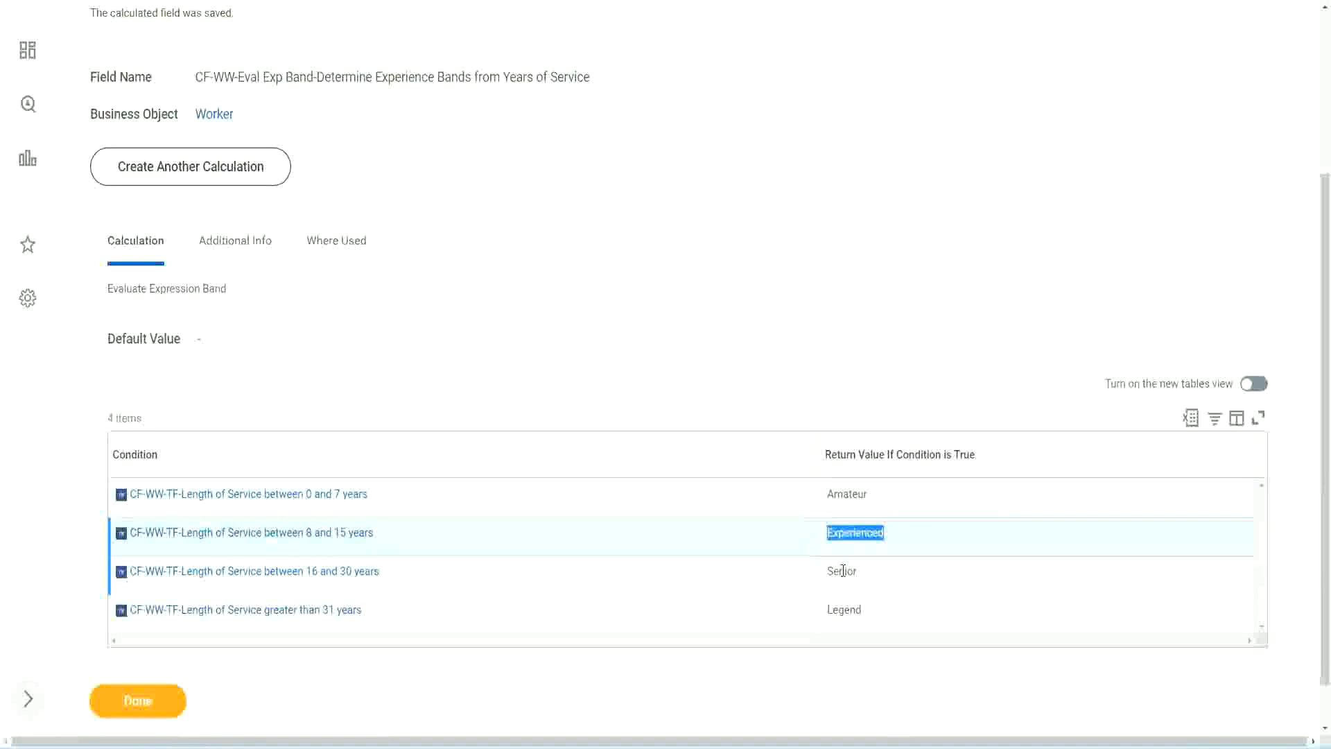
pyautogui.doubleClick(843, 570)
pyautogui.click(848, 608)
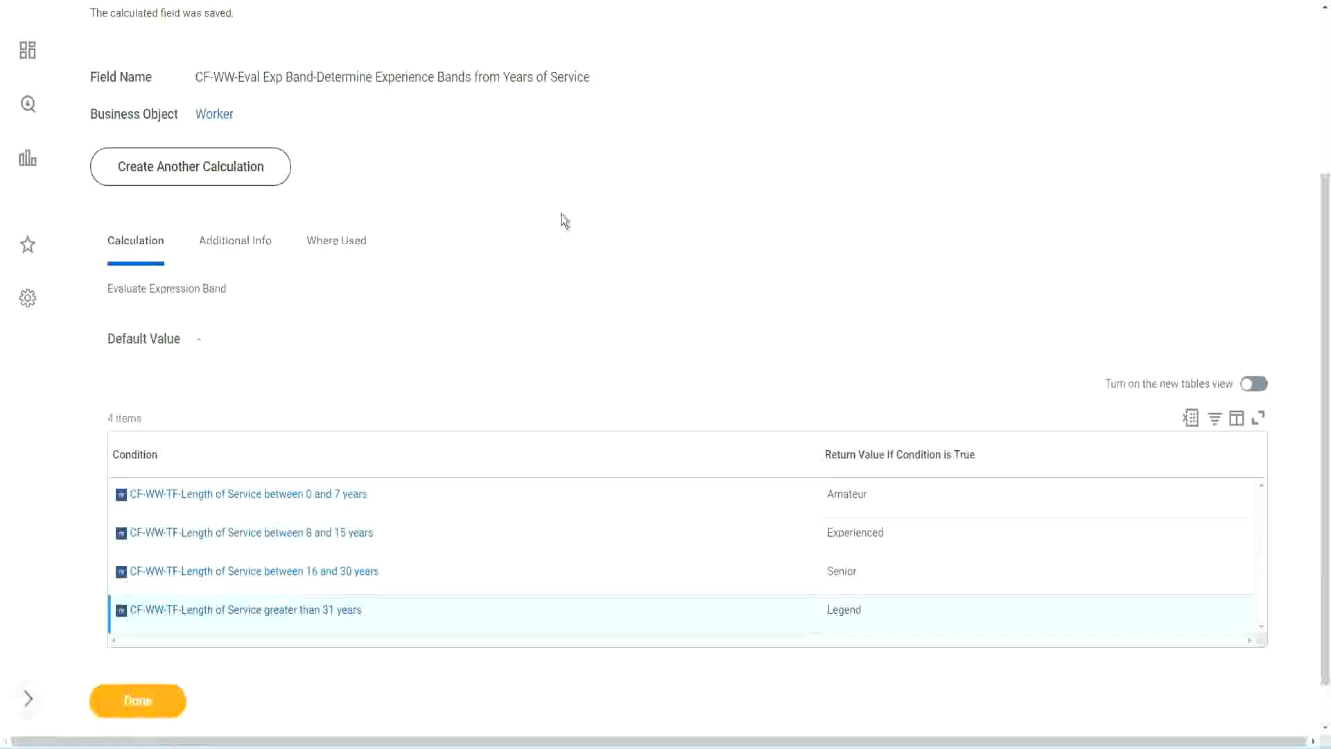
pyautogui.scroll(3, 564, 220)
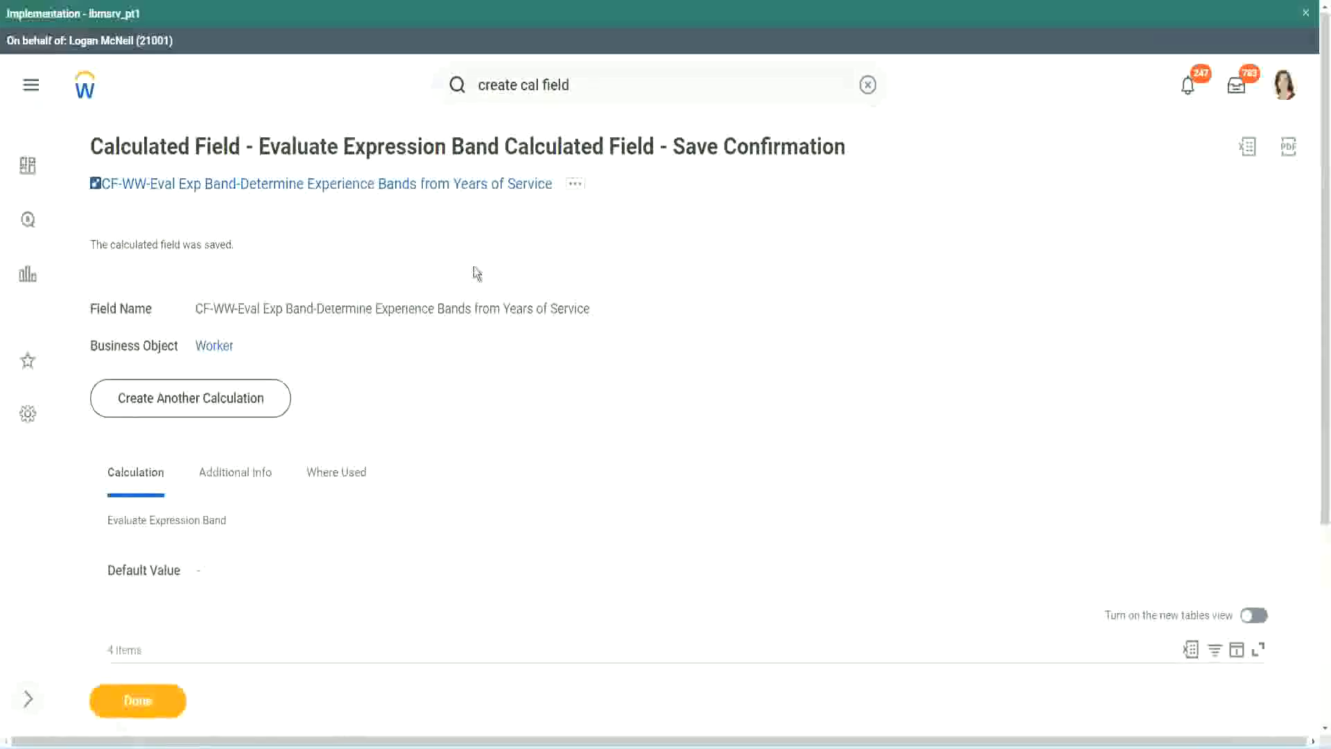
pyautogui.rightClick(438, 220)
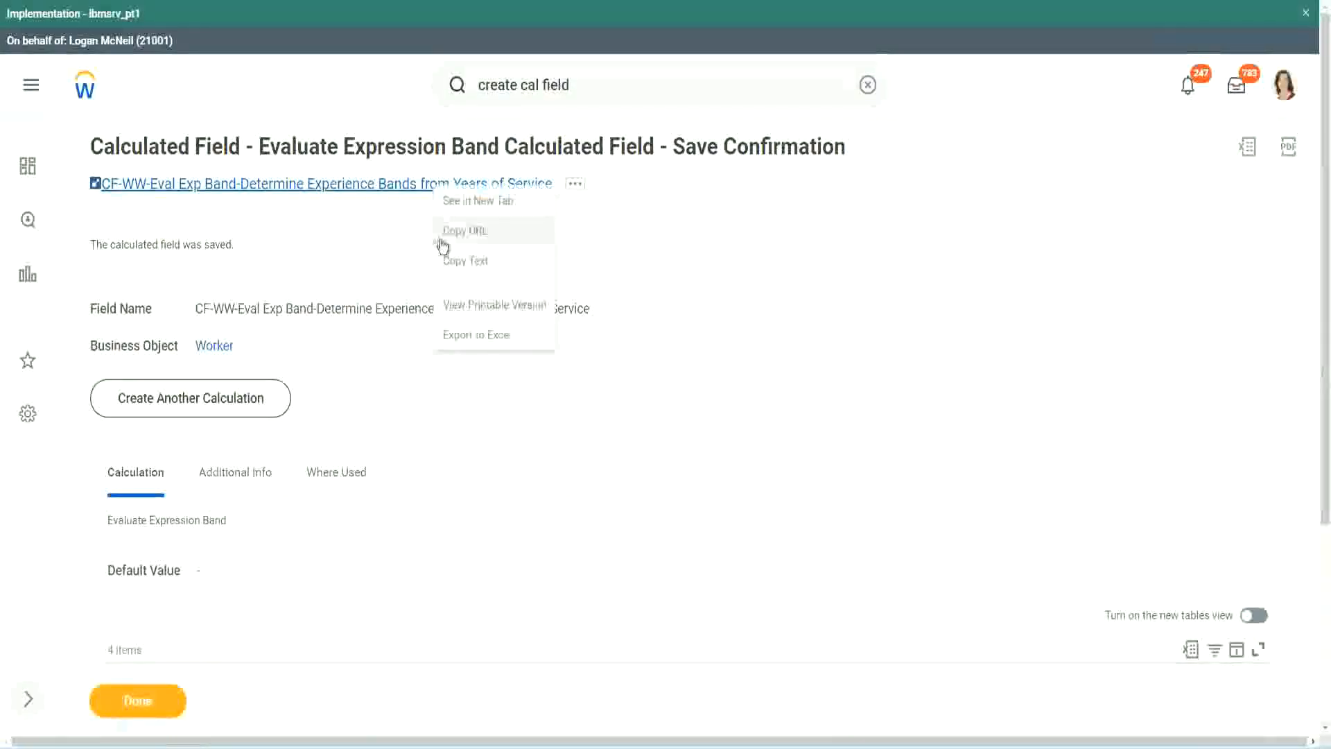
pyautogui.click(455, 261)
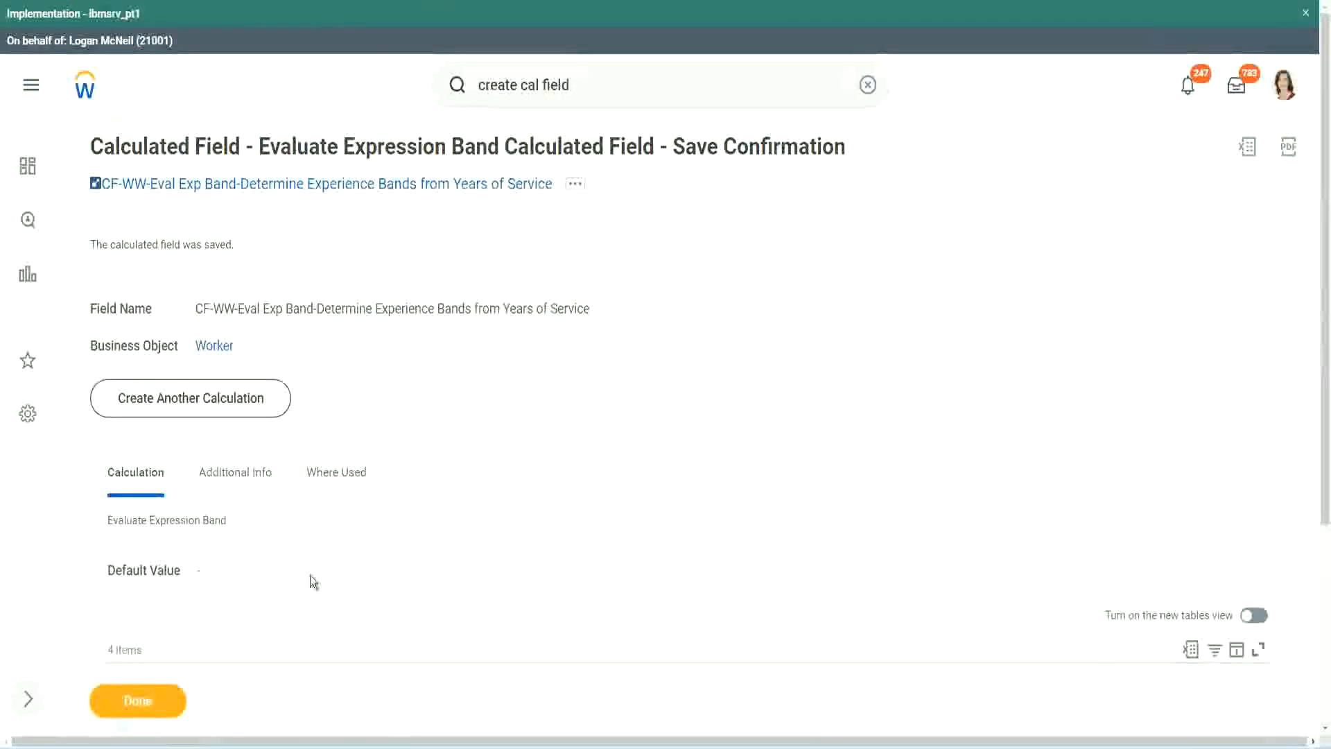
# Examine the saved Evaluate Expression Band definition against the slide of calculated field functions, returning to Workday
pyautogui.scroll(-3, 440, 536)
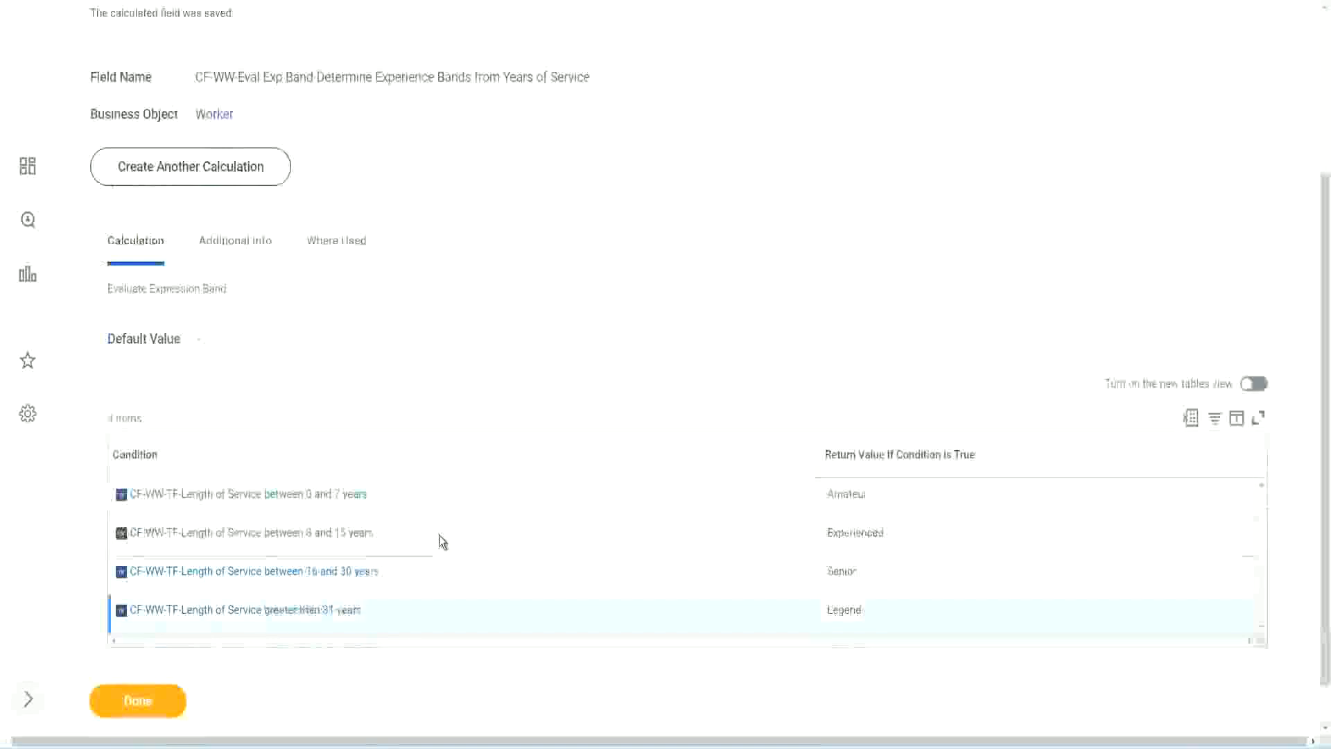
pyautogui.scroll(-1, 439, 535)
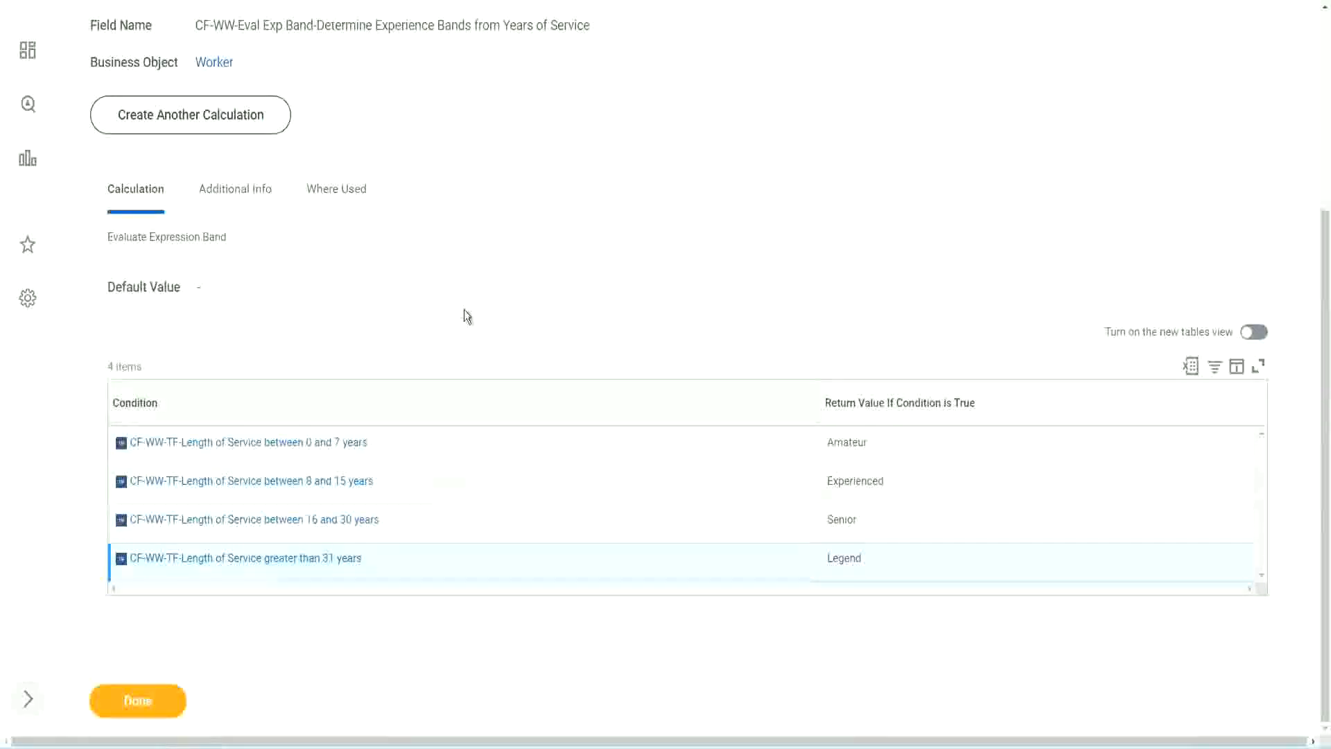
pyautogui.scroll(2, 463, 311)
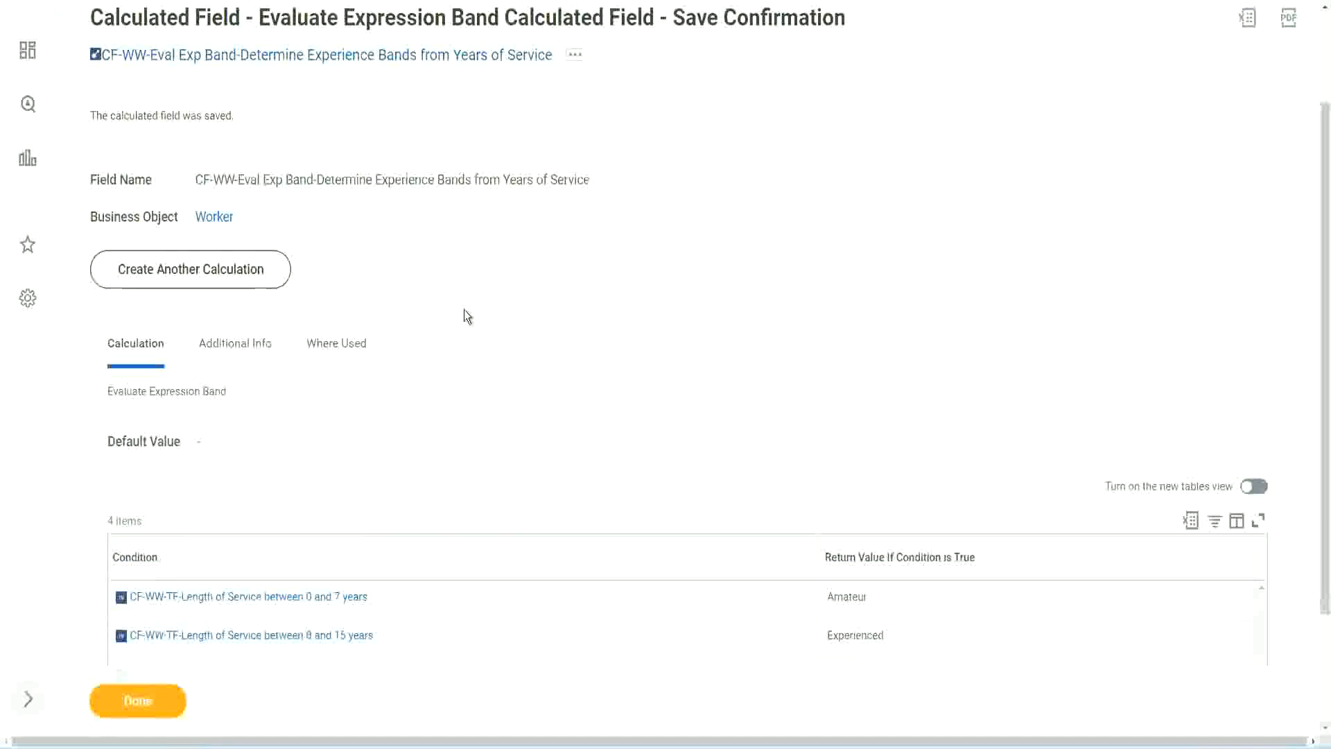
pyautogui.scroll(-2, 463, 309)
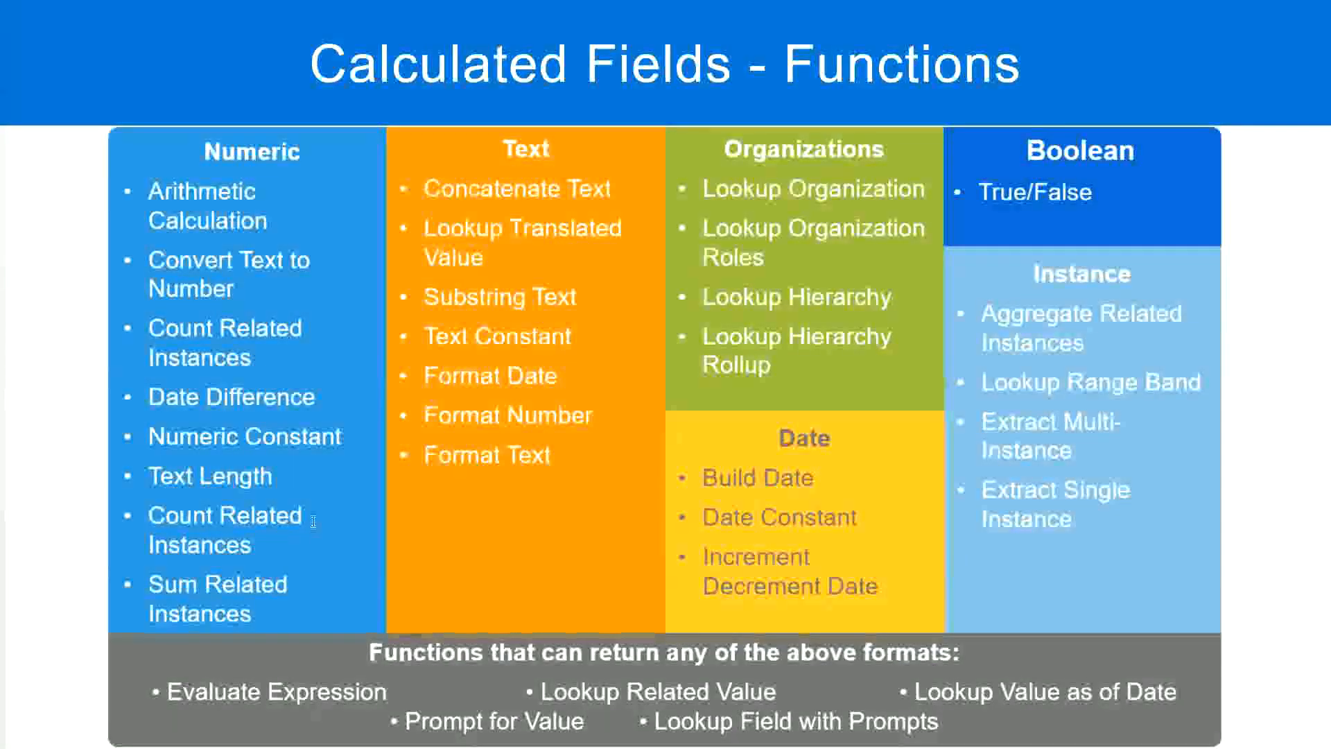
pyautogui.hotkey('alt', 'Tab')
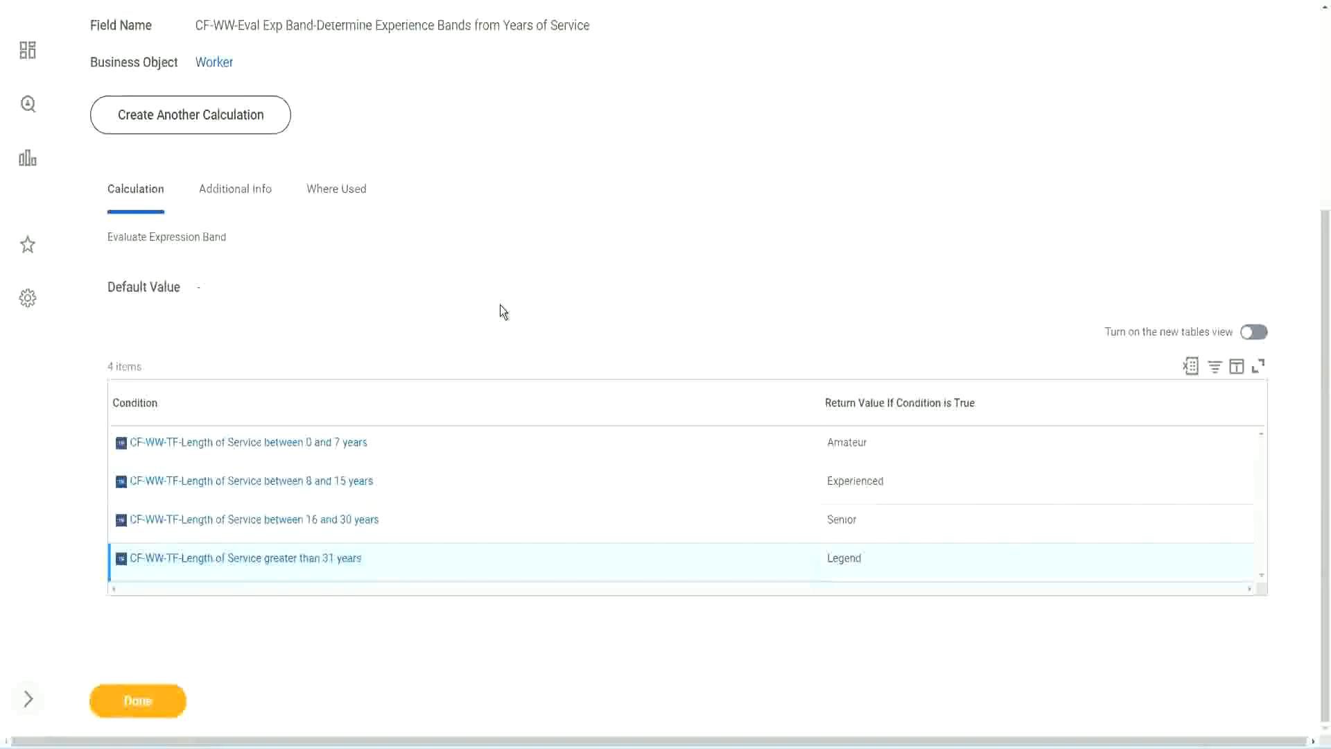
pyautogui.scroll(2, 503, 312)
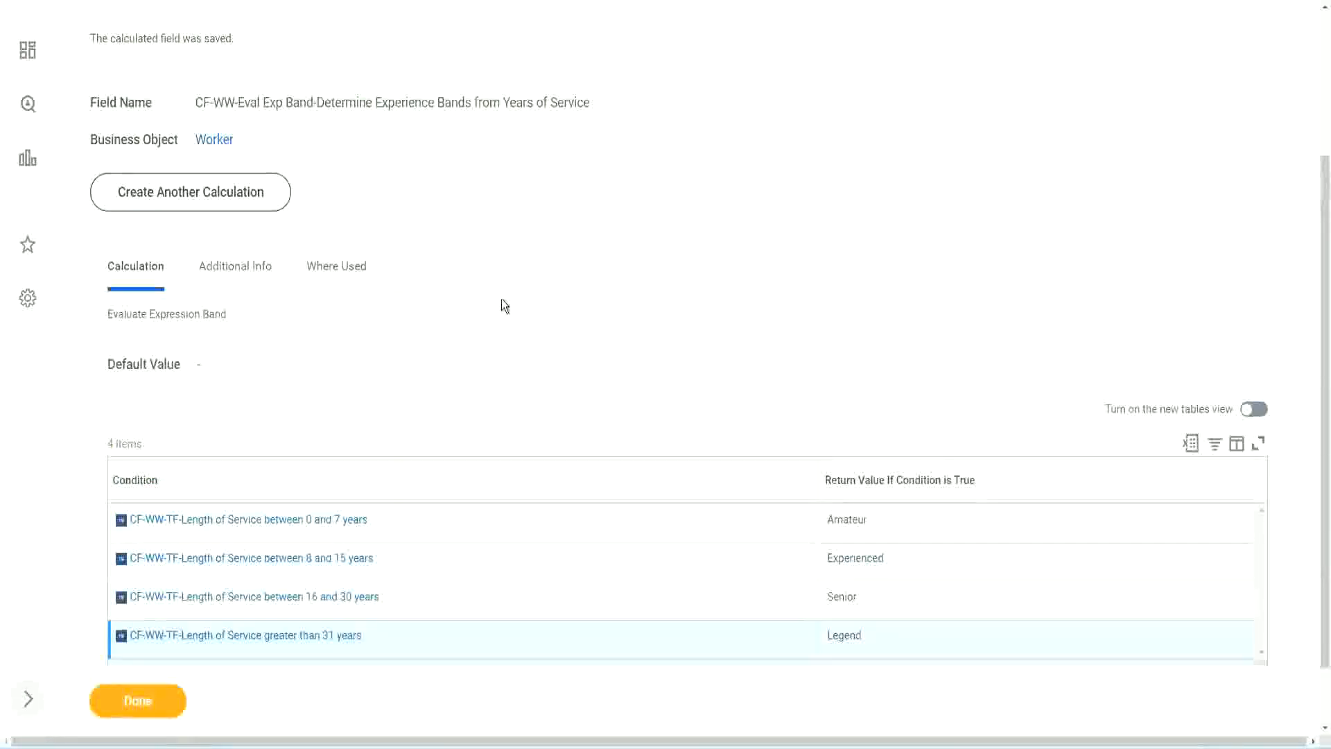
pyautogui.scroll(3, 503, 308)
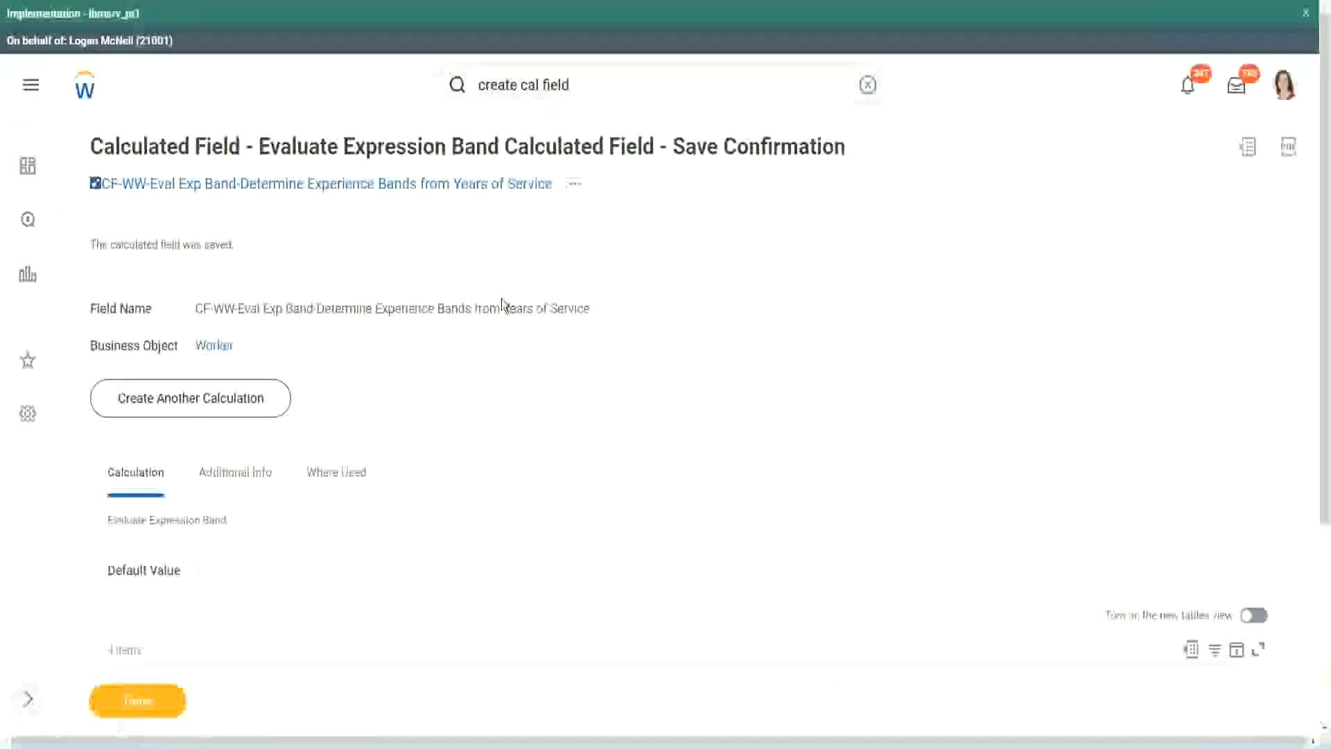
pyautogui.scroll(-4, 499, 306)
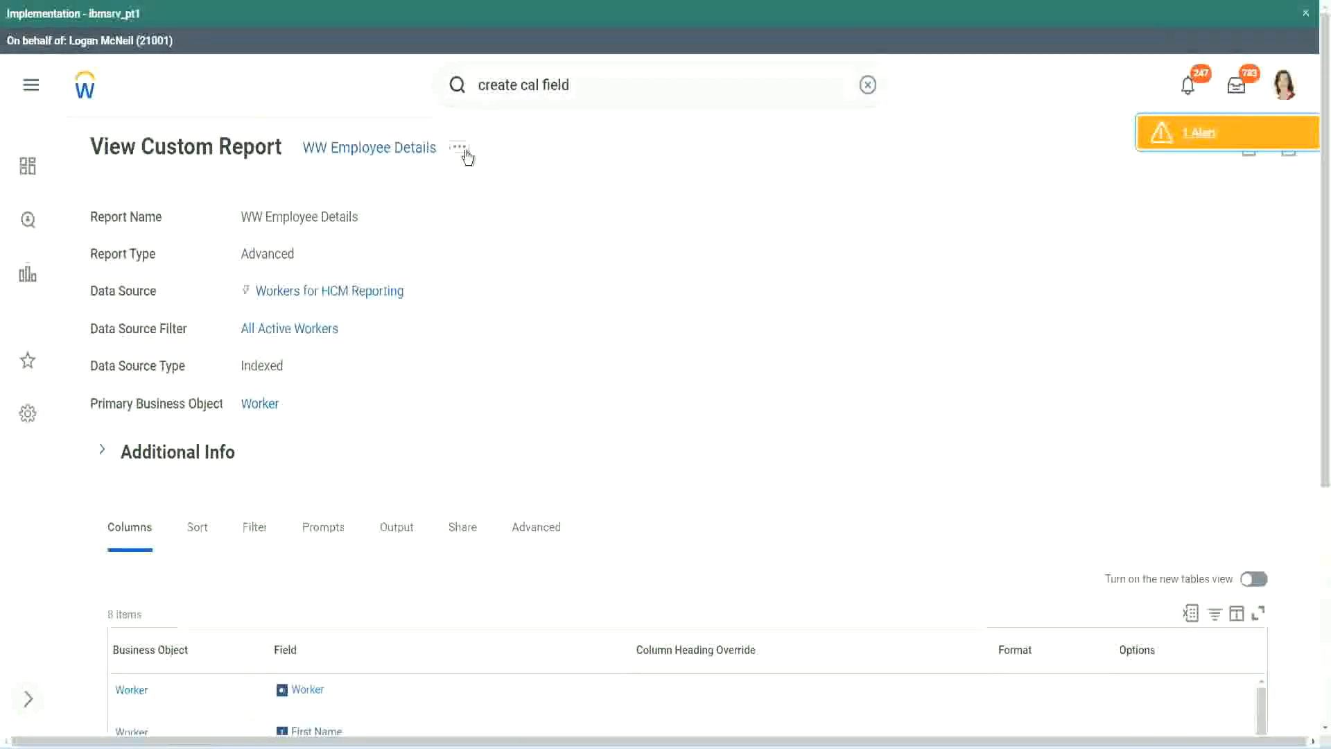
# Open the WW Employee Details custom report for editing and add a Worker column row below the Experience Bands row
pyautogui.click(461, 147)
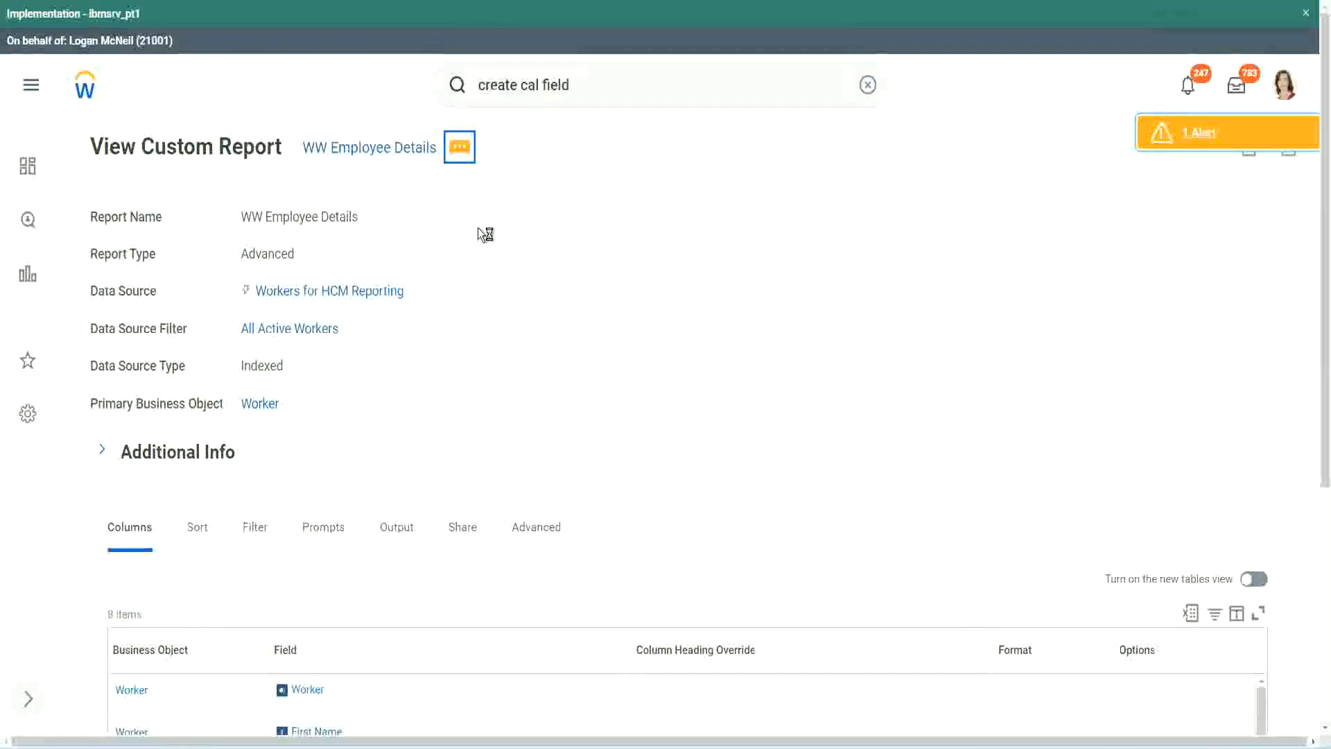
pyautogui.moveTo(554, 223)
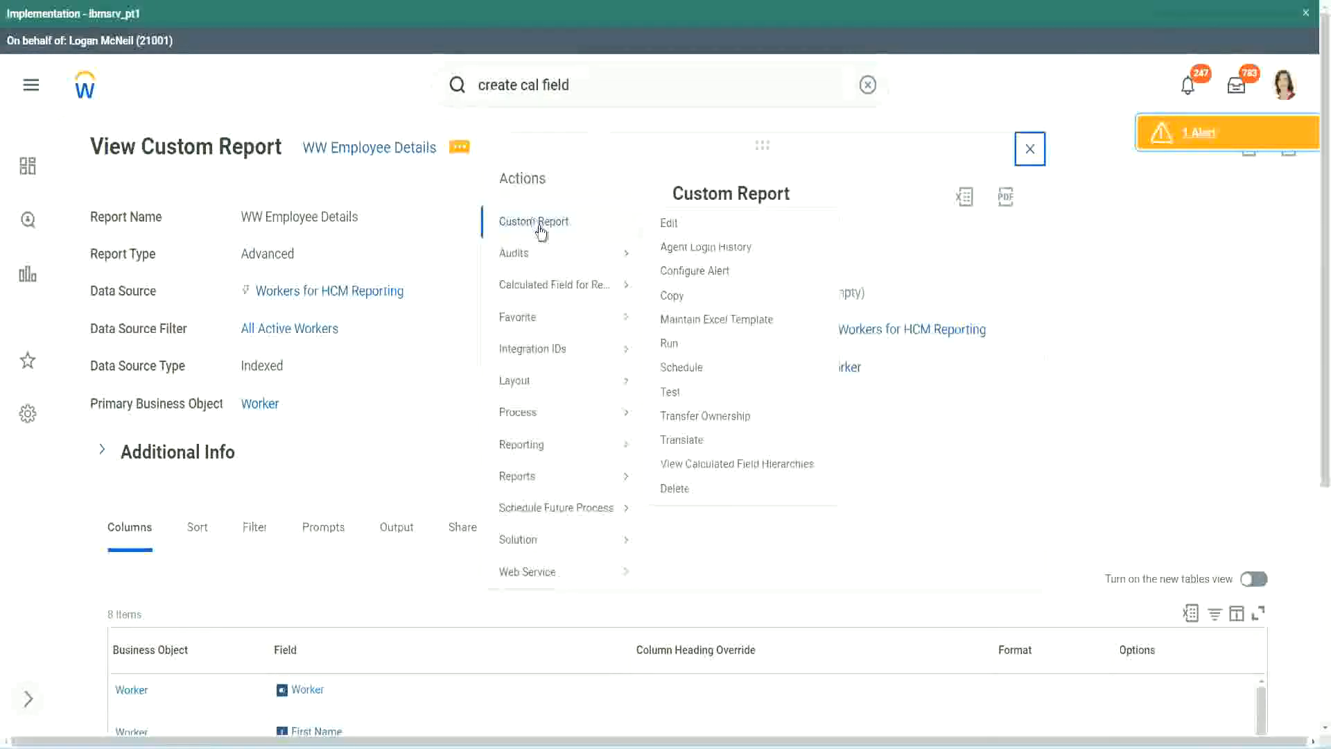
pyautogui.click(670, 224)
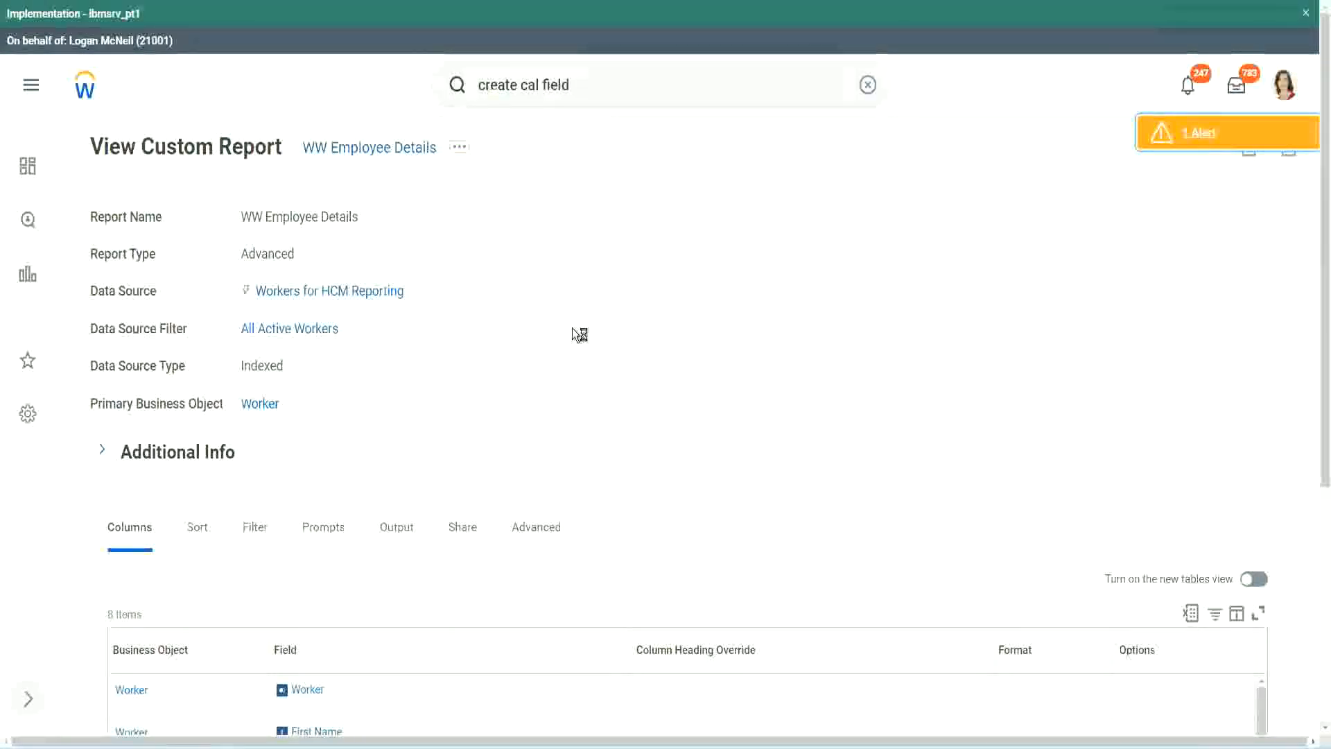
pyautogui.scroll(-1, 572, 327)
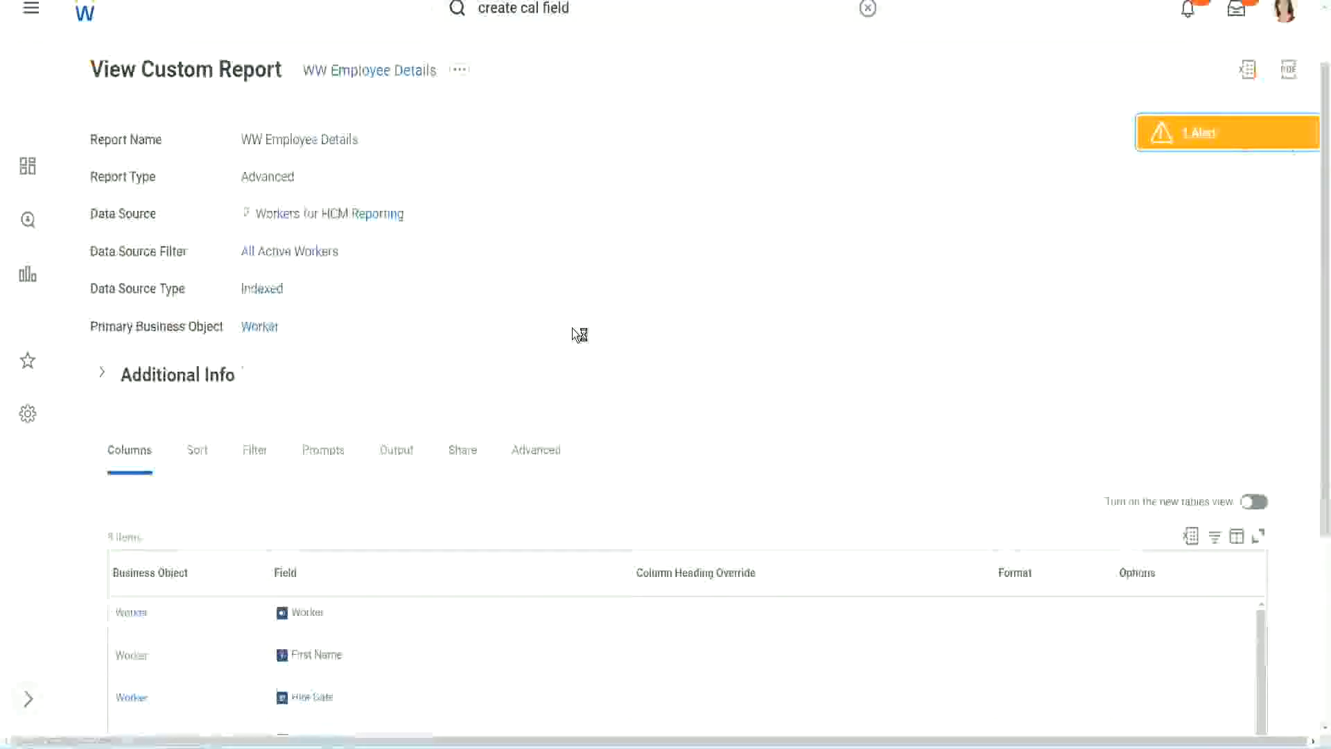
pyautogui.scroll(-4, 572, 328)
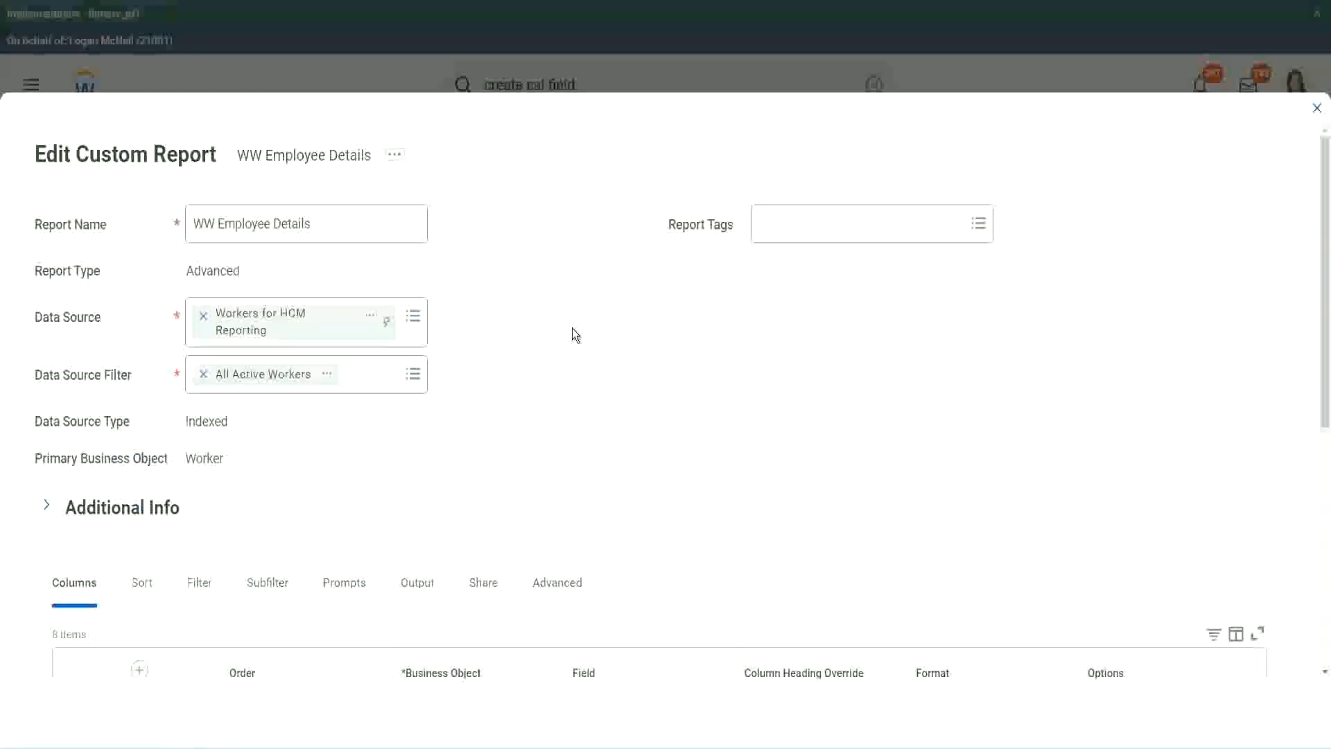
pyautogui.scroll(-8, 571, 327)
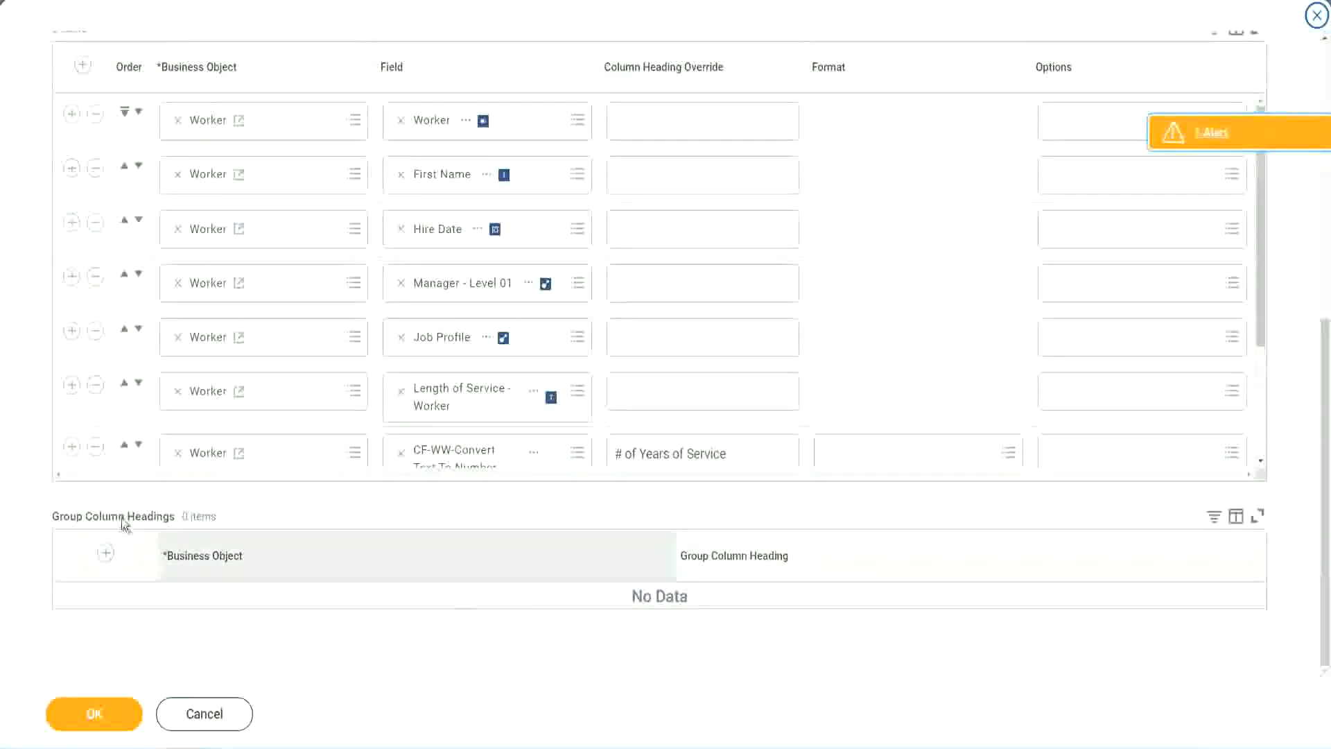
pyautogui.scroll(-3, 279, 339)
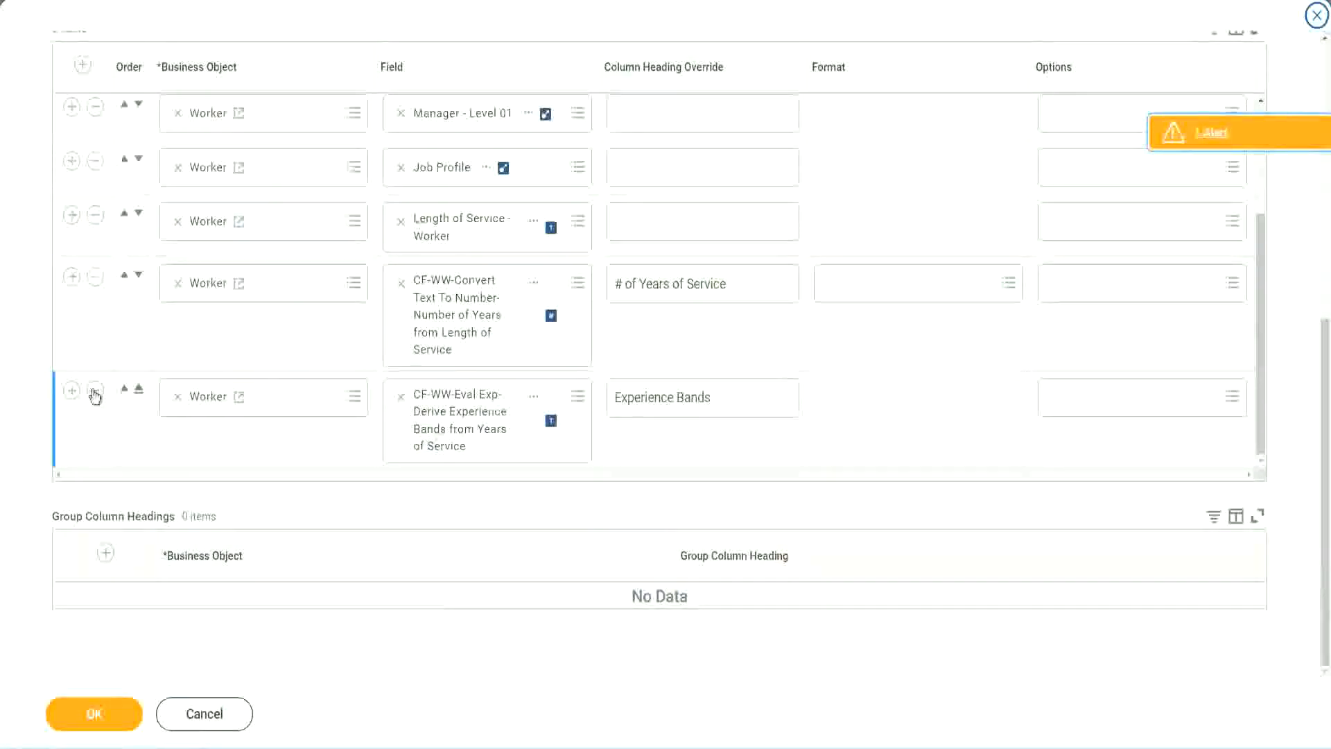
pyautogui.click(72, 394)
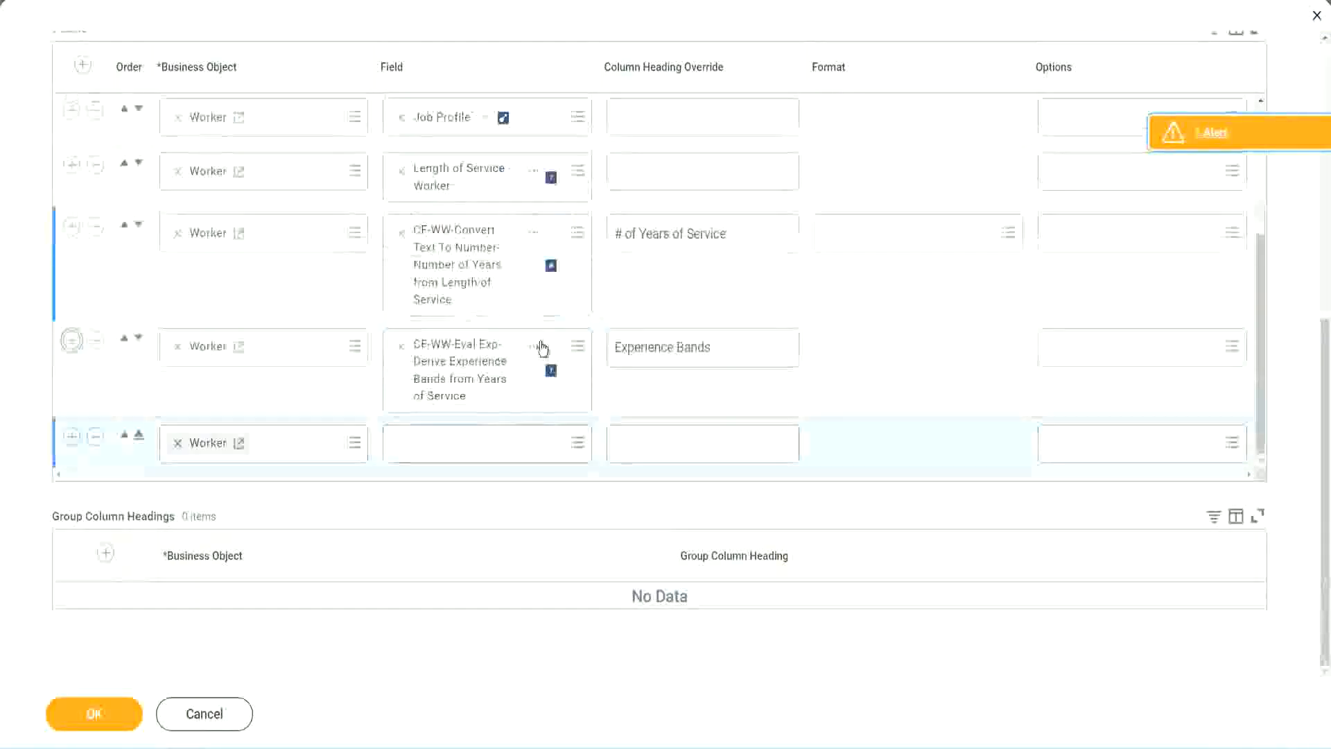
# Set the new row's field to CF-WW-Eval Exp Band-Determine Experience Bands from Years of Service, searching with "CF-WW-Eval Exp Band" adapted from the row above
pyautogui.rightClick(463, 374)
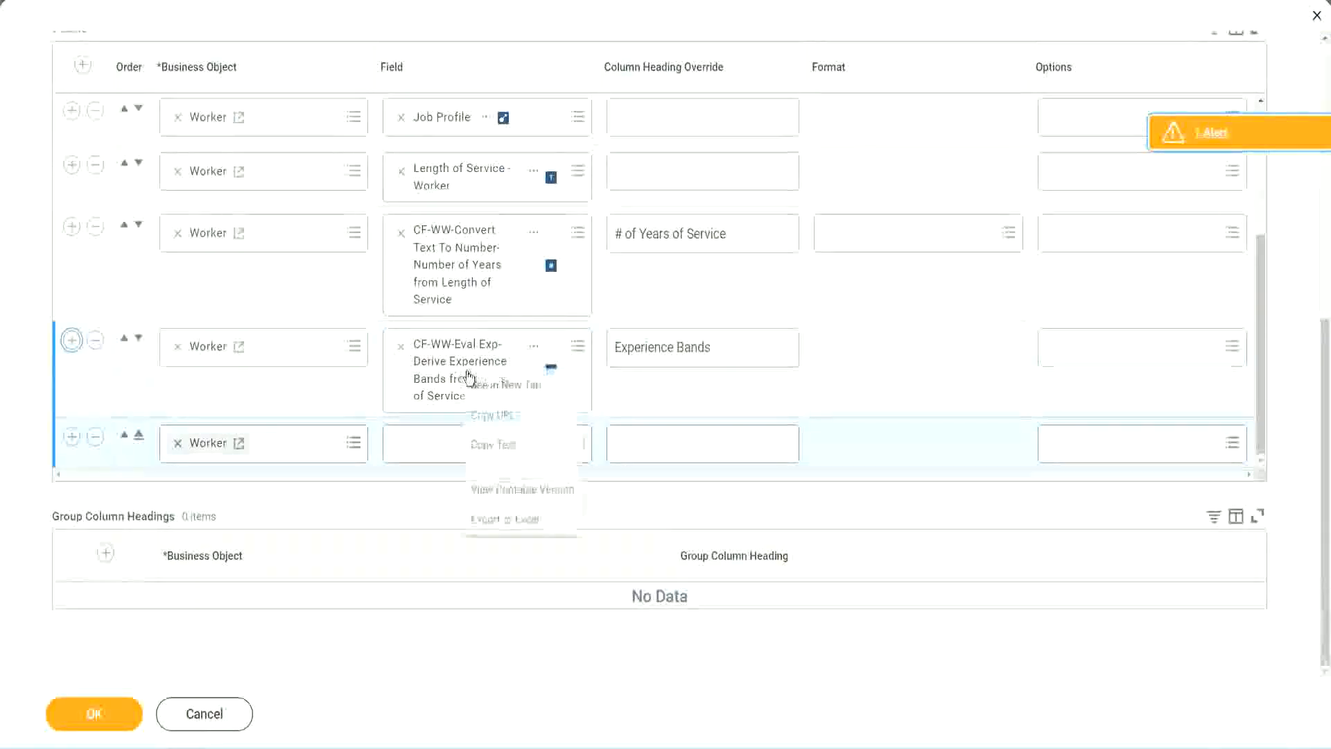
pyautogui.click(499, 449)
pyautogui.click(418, 450)
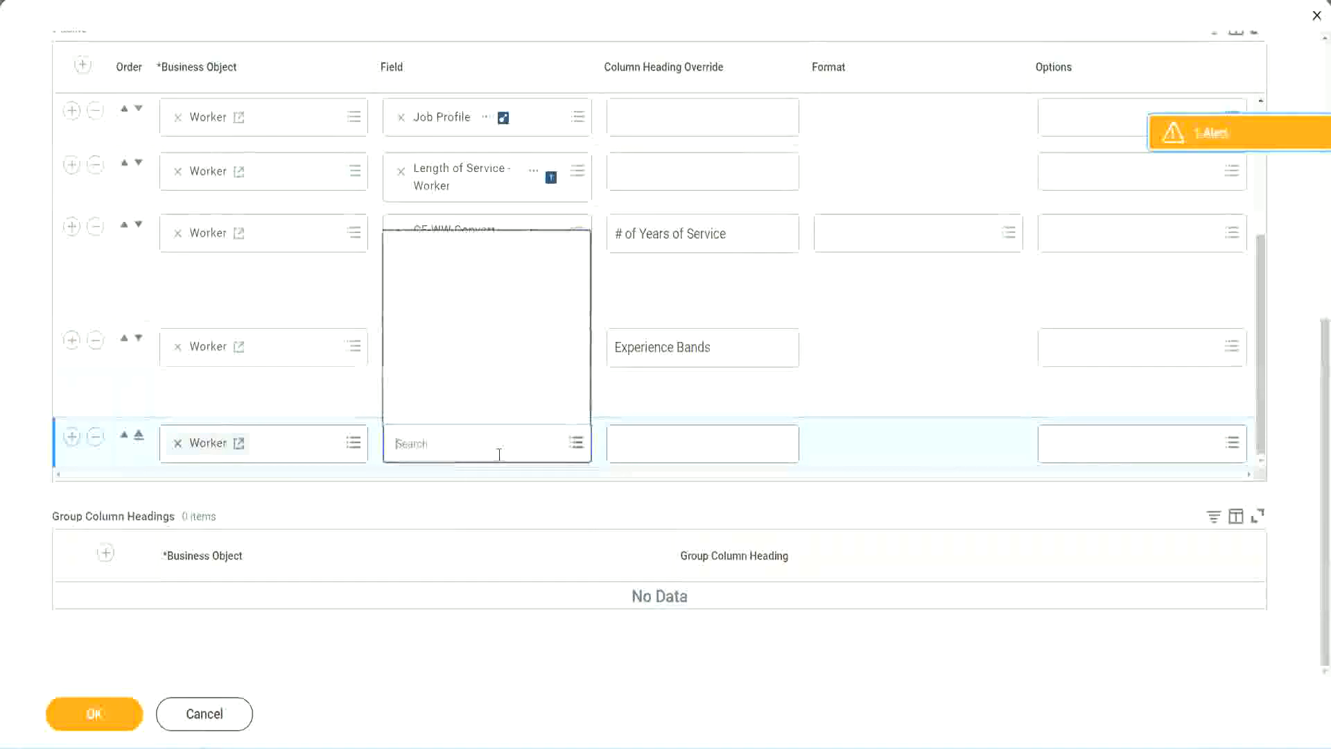
pyautogui.write('CF-WW-Eval Exp-Derive Experience Bands from Years of Service')
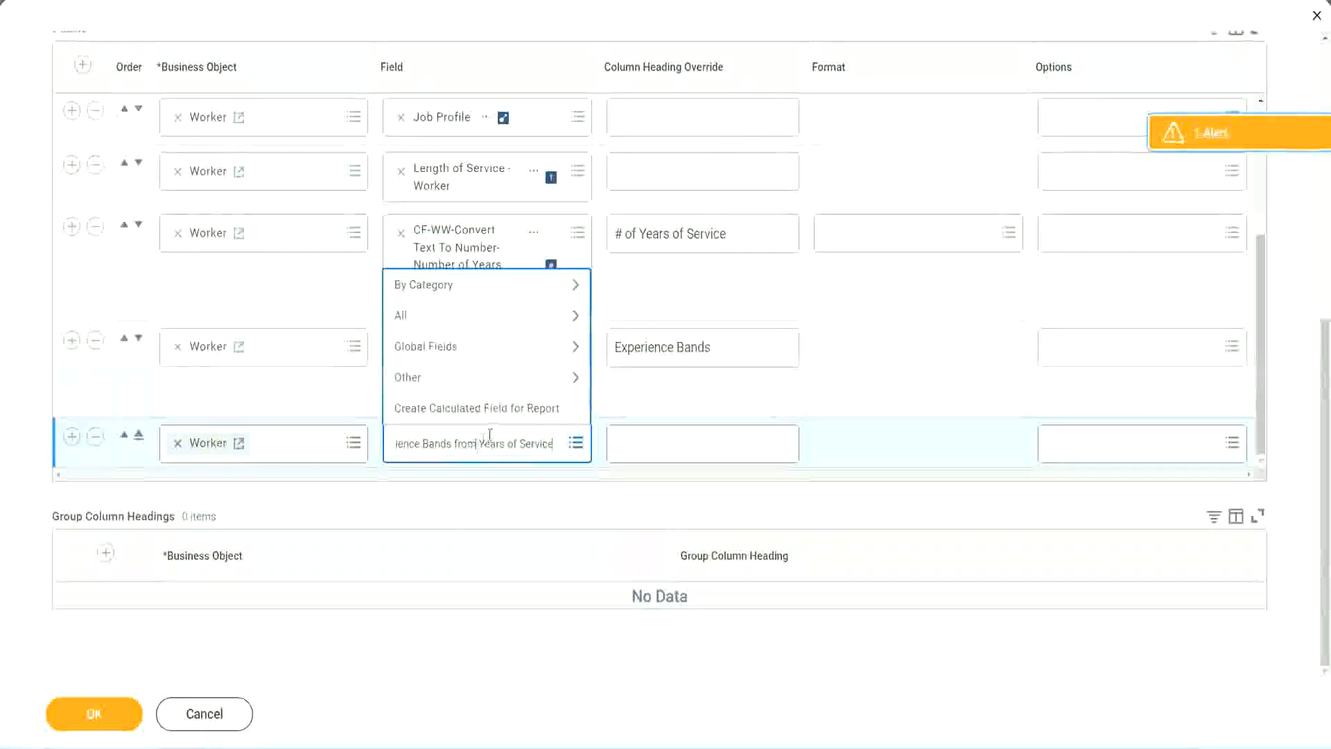
pyautogui.moveTo(404, 438); pyautogui.dragTo(338, 439)
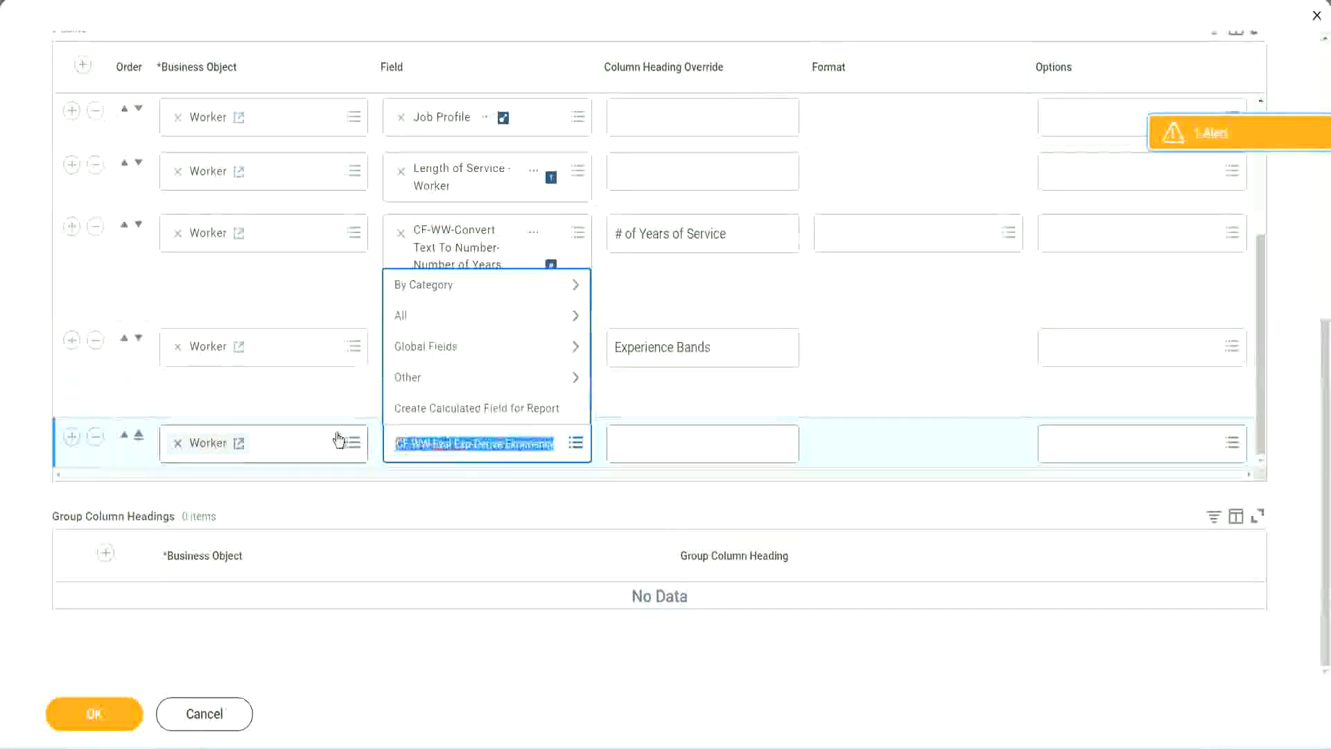
pyautogui.click(497, 455)
pyautogui.press('BackSpace')
pyautogui.write('Band')
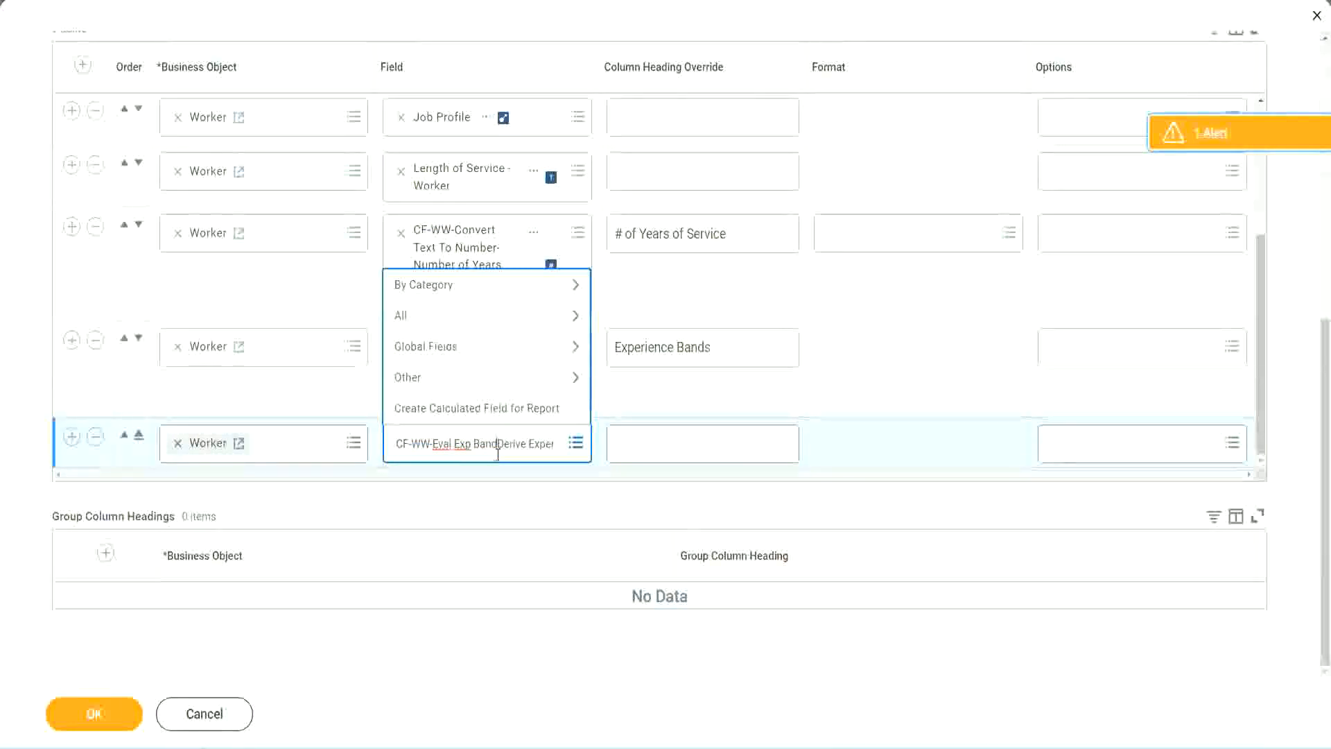
pyautogui.press('Delete')
pyautogui.press('Delete')
pyautogui.press('Delete')
pyautogui.press('Delete')
pyautogui.press('Delete')
pyautogui.press('Delete')
pyautogui.press('Delete')
pyautogui.press('Delete')
pyautogui.press('Delete')
pyautogui.press('Delete')
pyautogui.press('Delete')
pyautogui.press('Delete')
pyautogui.press('Delete')
pyautogui.press('Delete')
pyautogui.press('Delete')
pyautogui.press('Delete')
pyautogui.press('Delete')
pyautogui.press('Return')
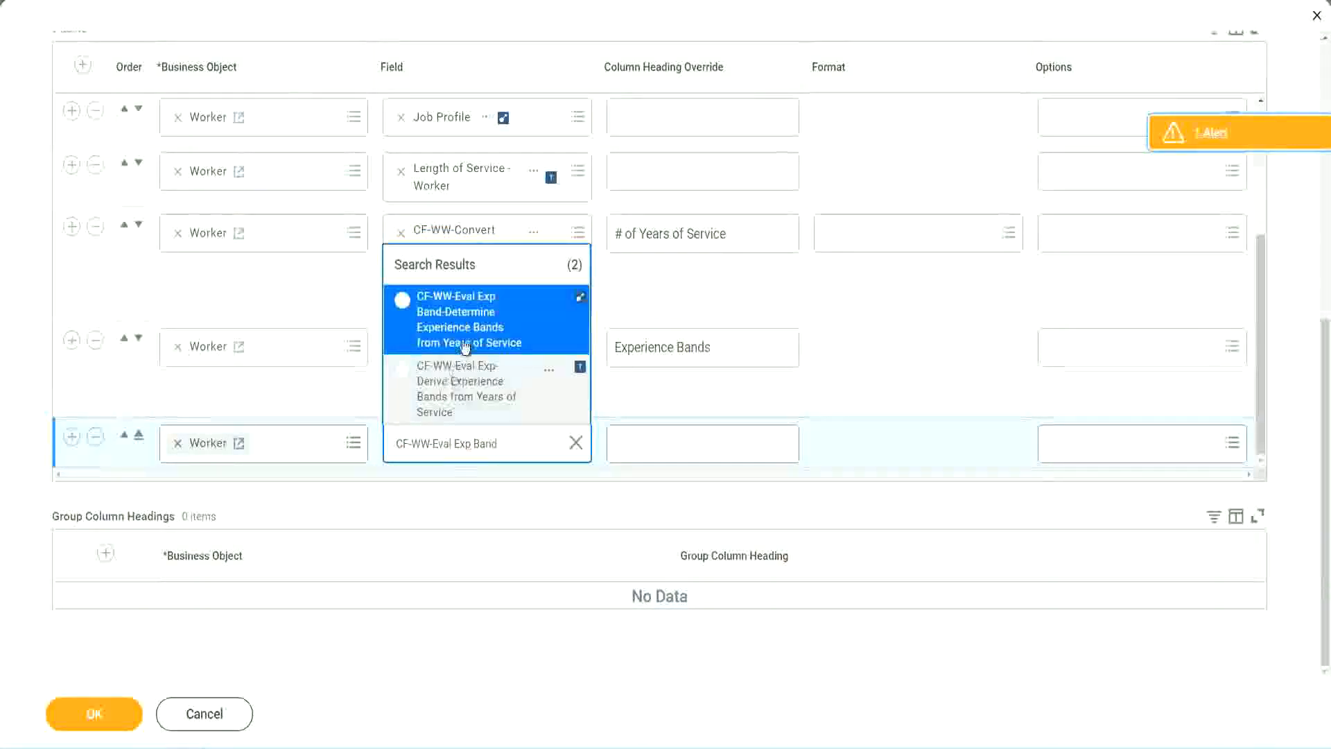
pyautogui.click(486, 329)
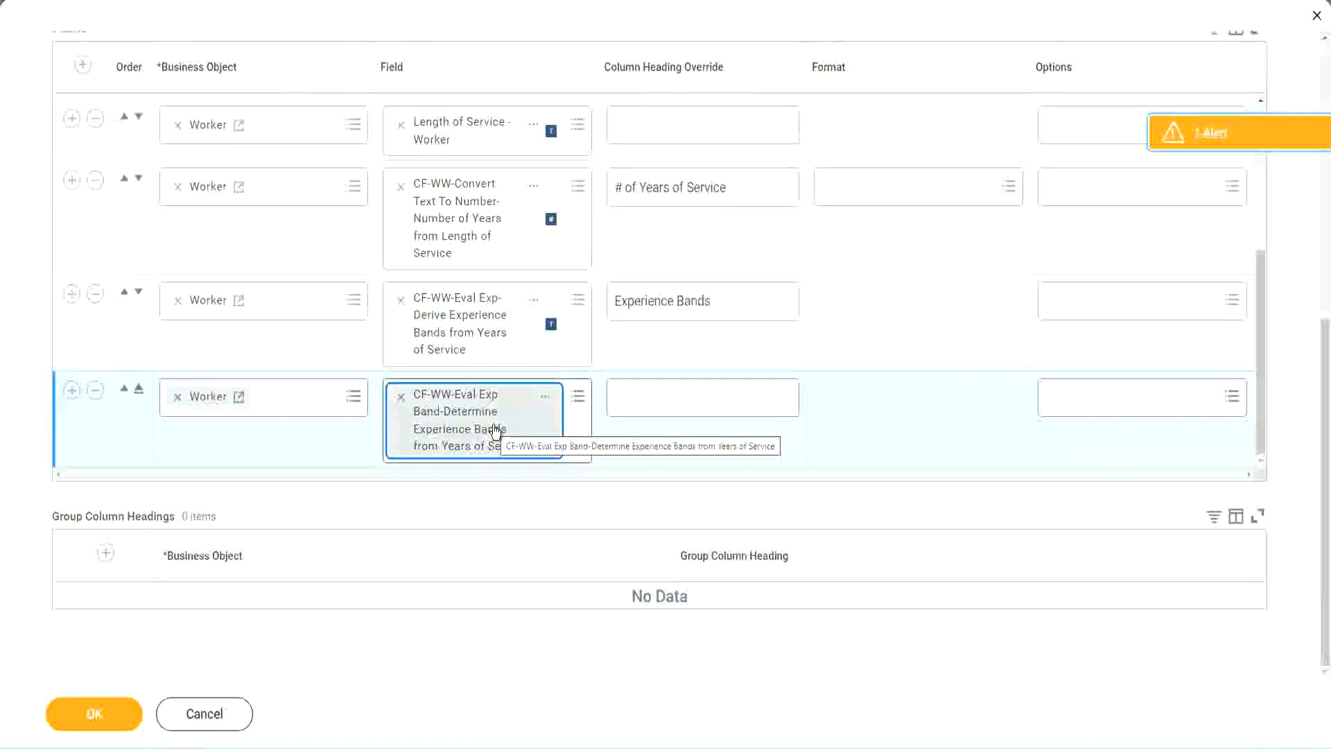
# Set the new row's column heading override to "Experience Bands (Eval Exp Bands)" and save the report
pyautogui.click(732, 301)
pyautogui.hotkey('ctrl', 'c')
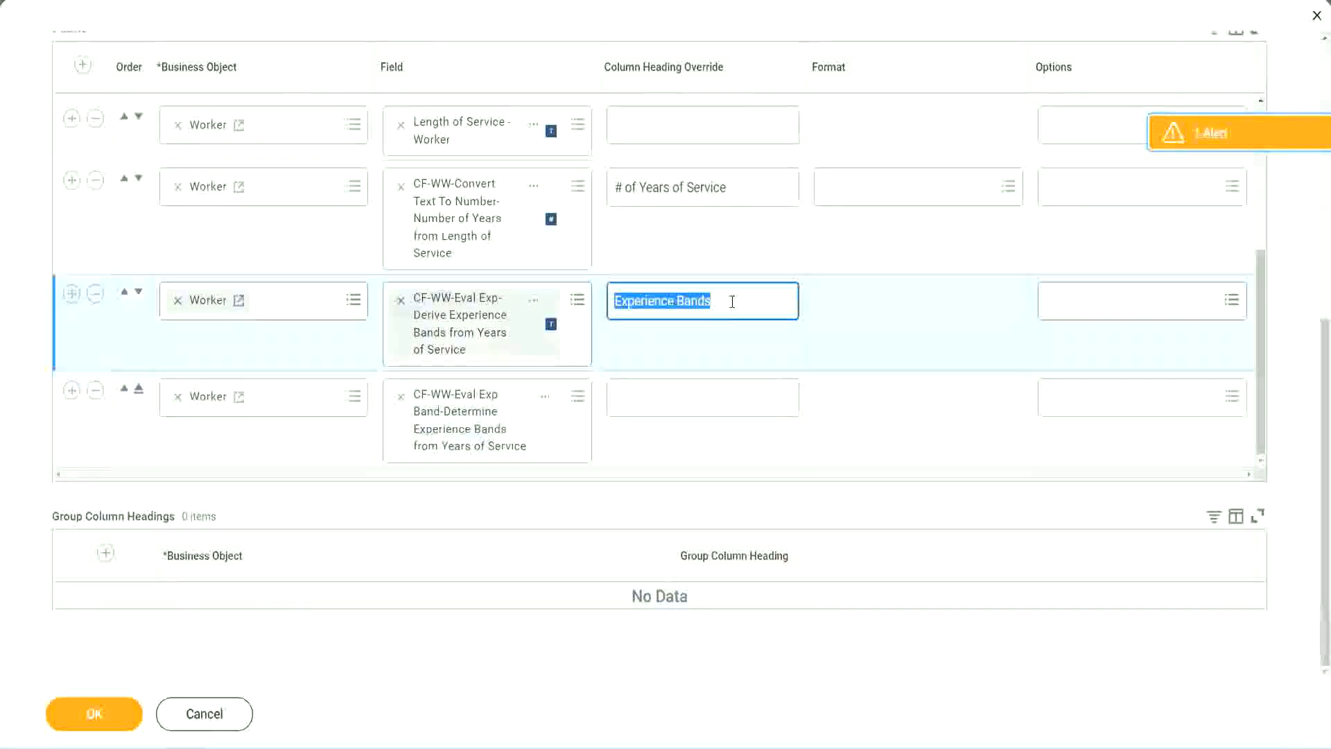
pyautogui.click(646, 395)
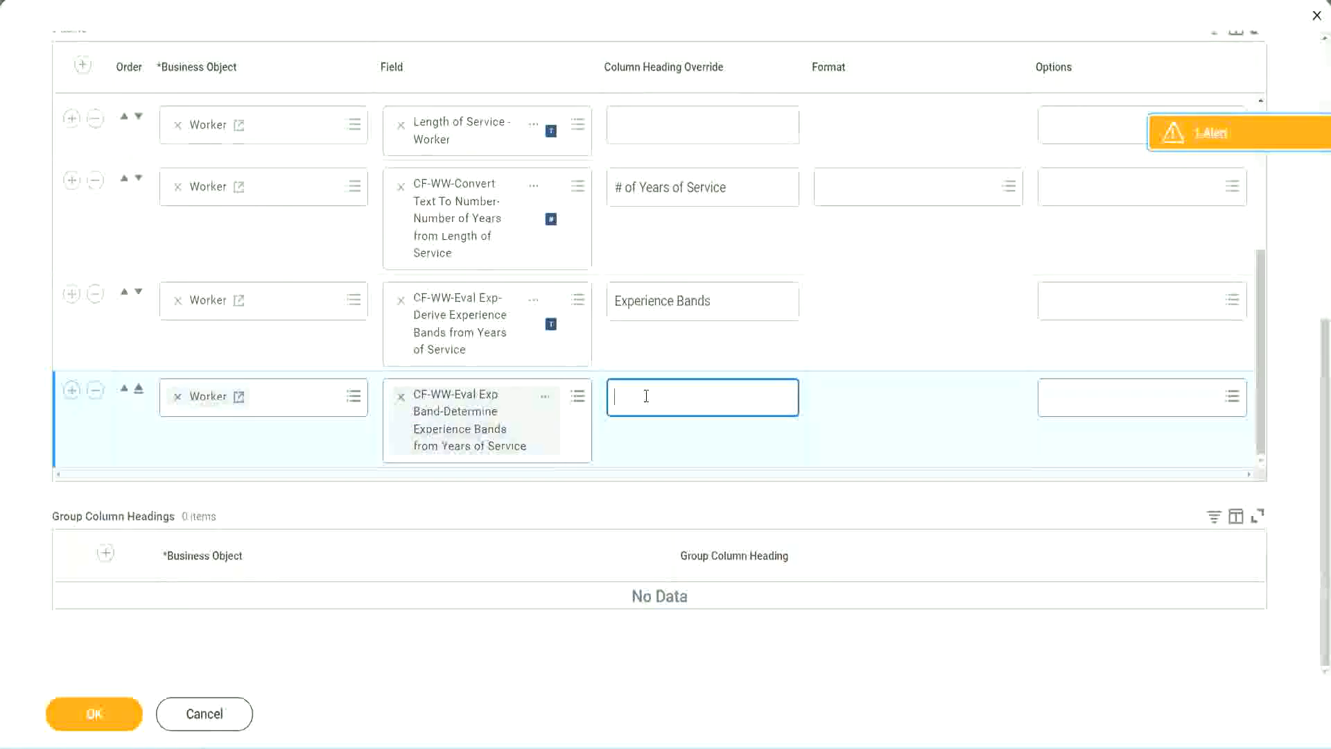
pyautogui.hotkey('ctrl', 'v')
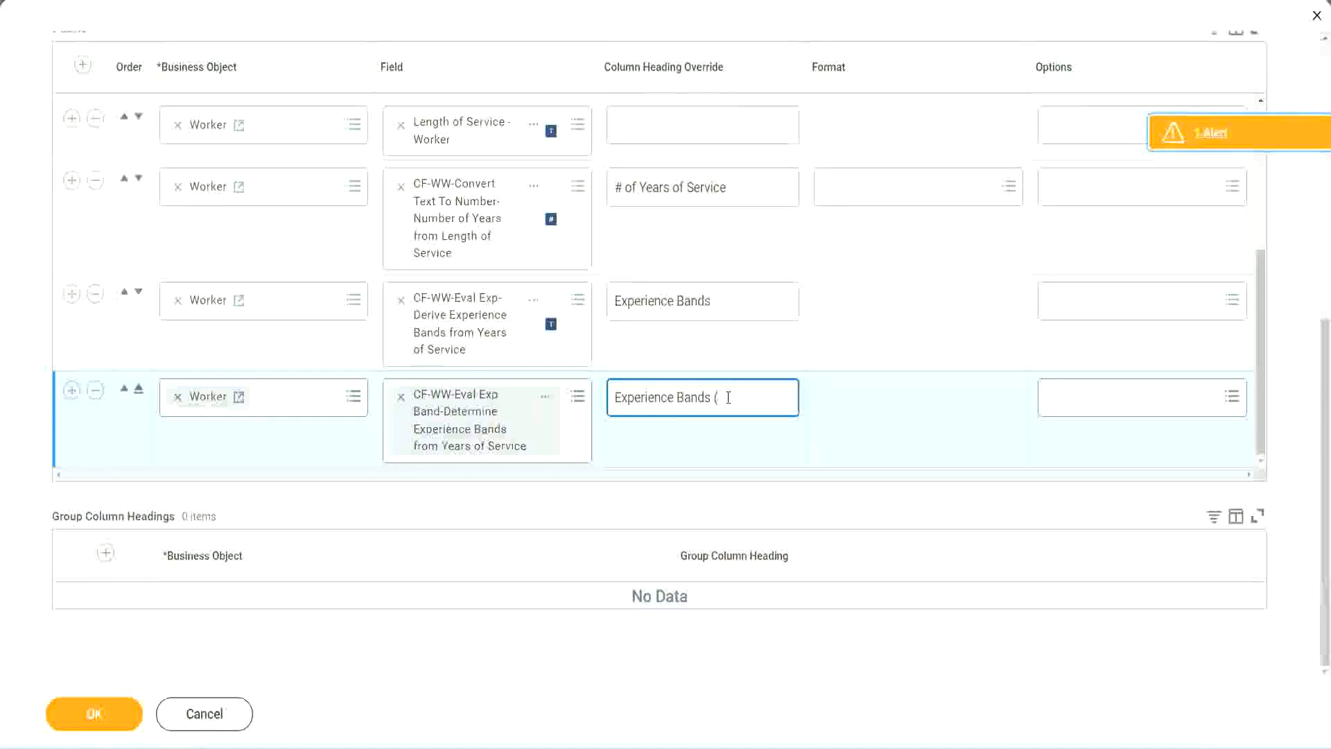
pyautogui.write('Eval Exp Bands)')
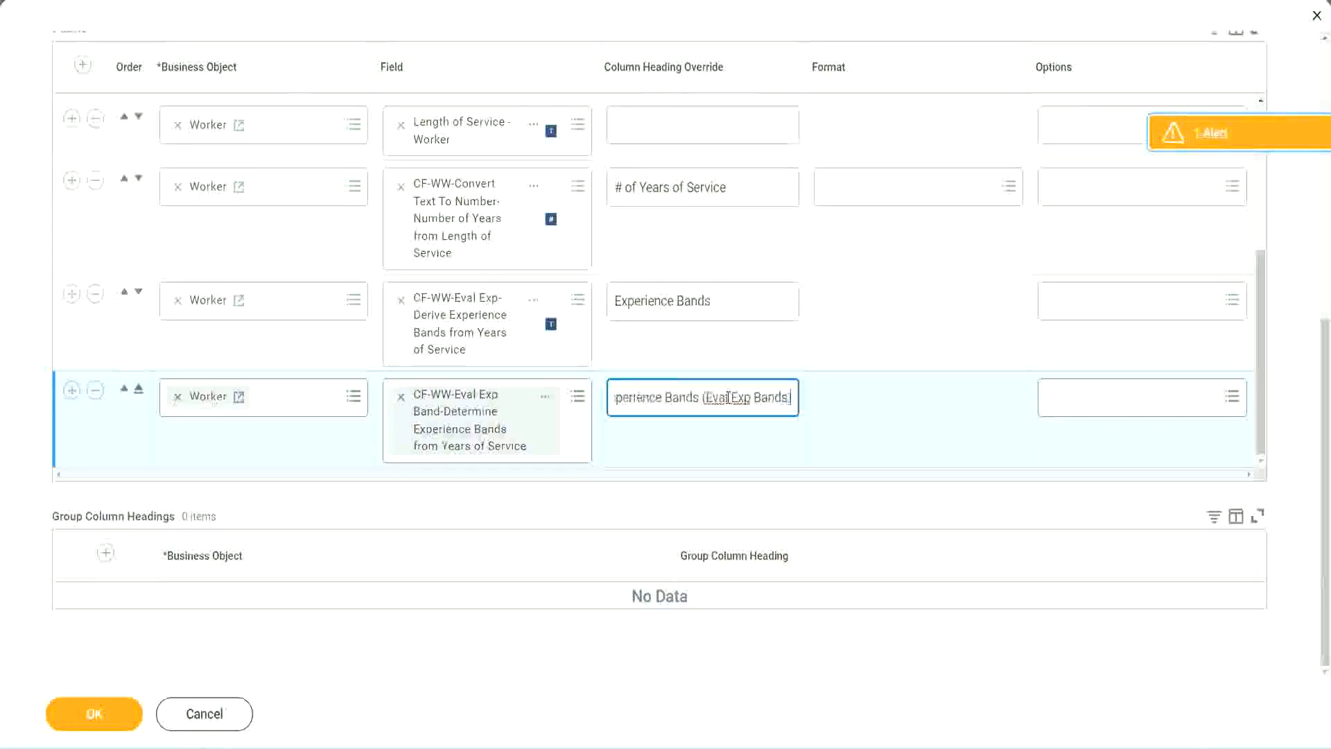
pyautogui.doubleClick(742, 397)
pyautogui.click(768, 396)
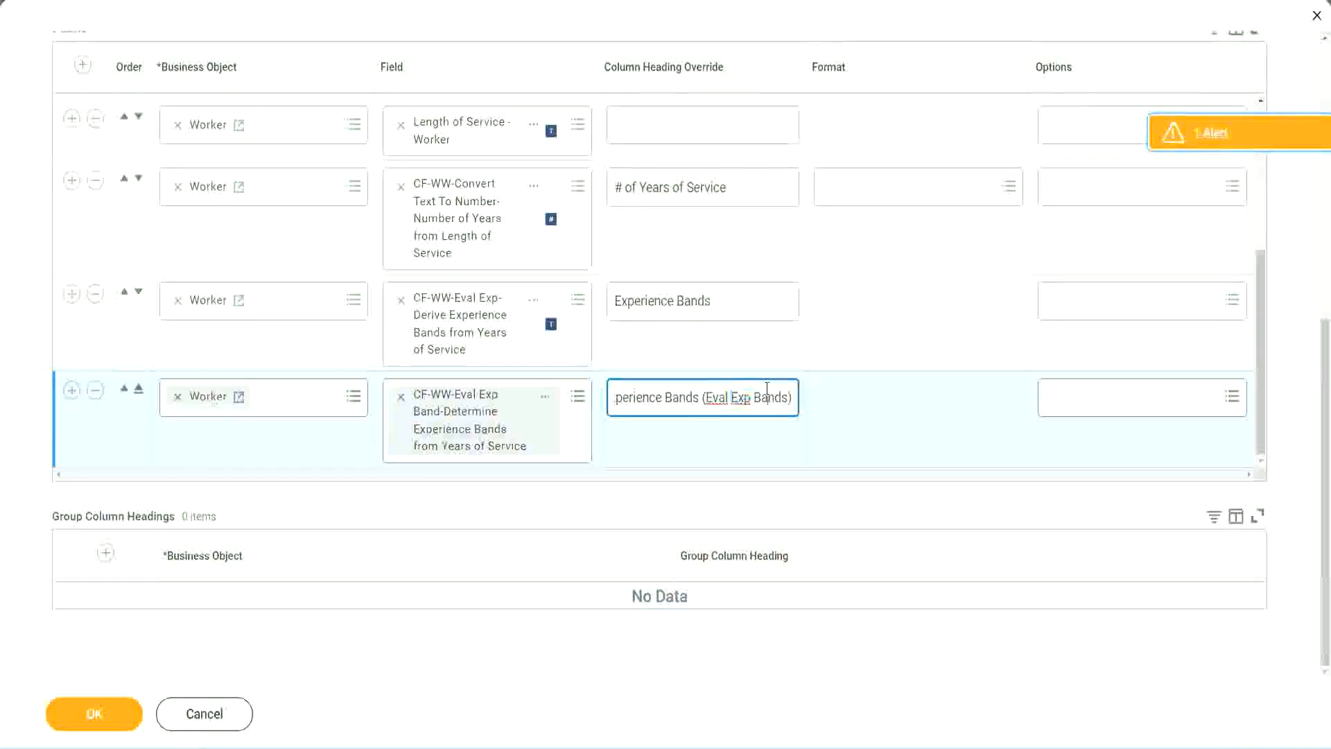
pyautogui.click(100, 716)
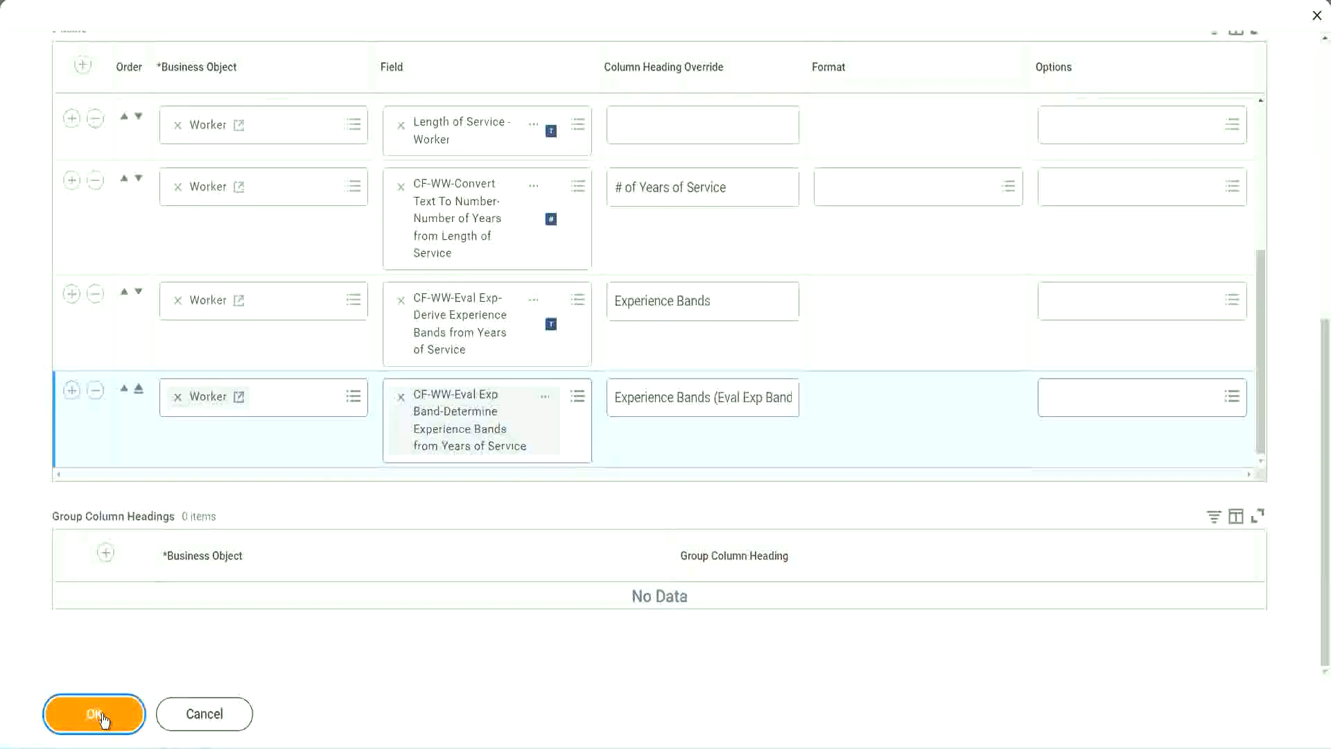